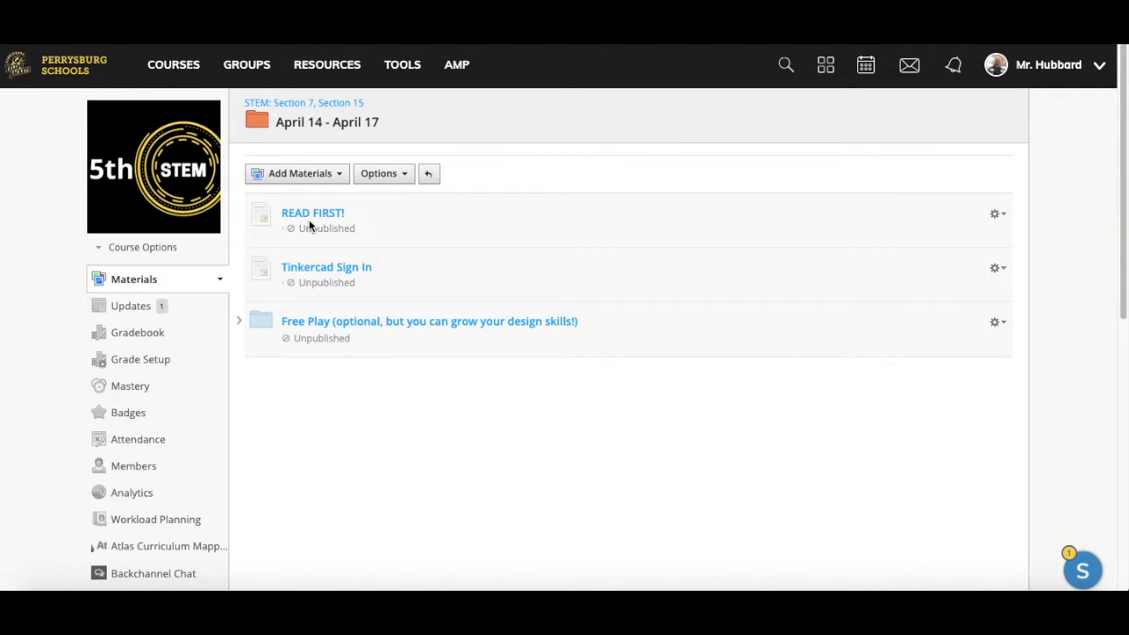
# Step: Open the Tinkercad Sign In material in Schoology and follow its class join link
pyautogui.click(307, 269)
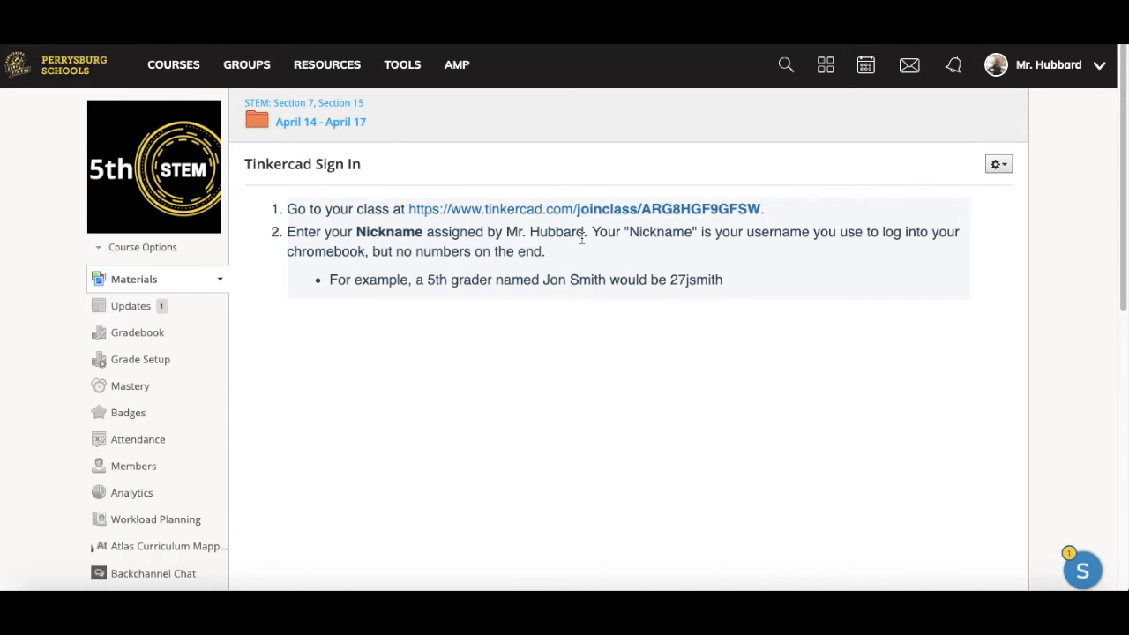
pyautogui.click(615, 210)
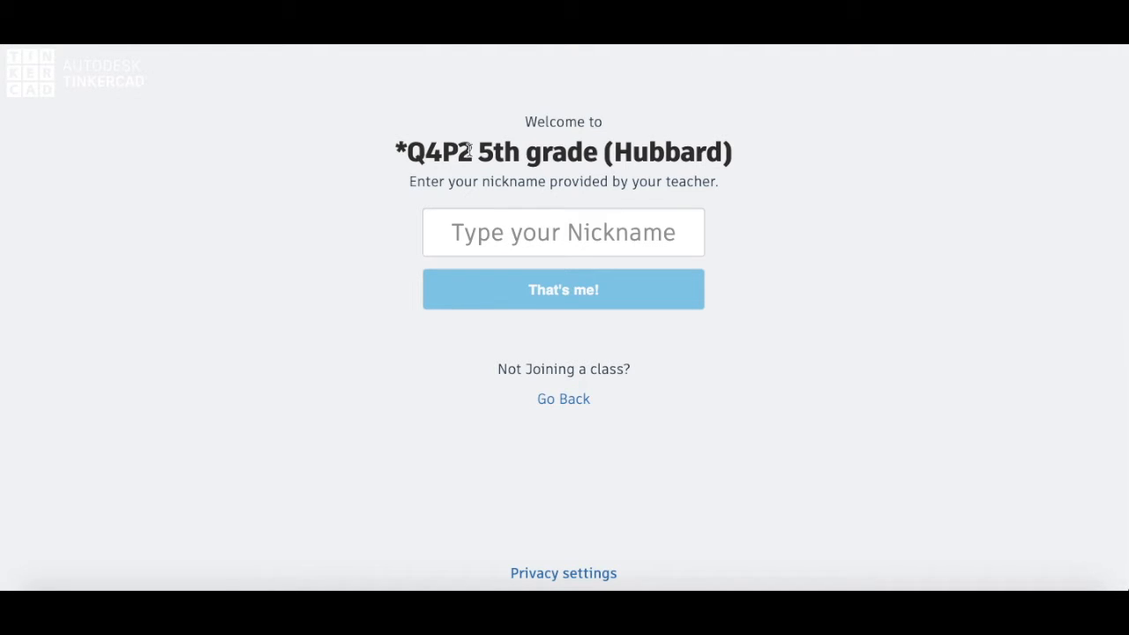
# Step: Join the Tinkercad class with your class nickname, then log out from the avatar menu
pyautogui.click(491, 220)
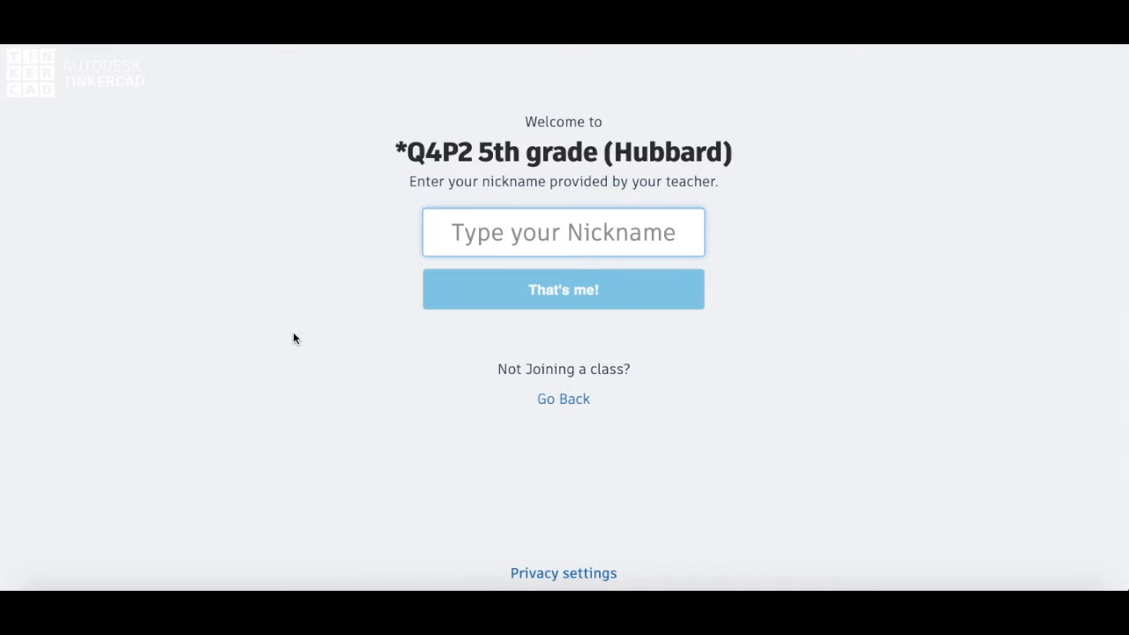
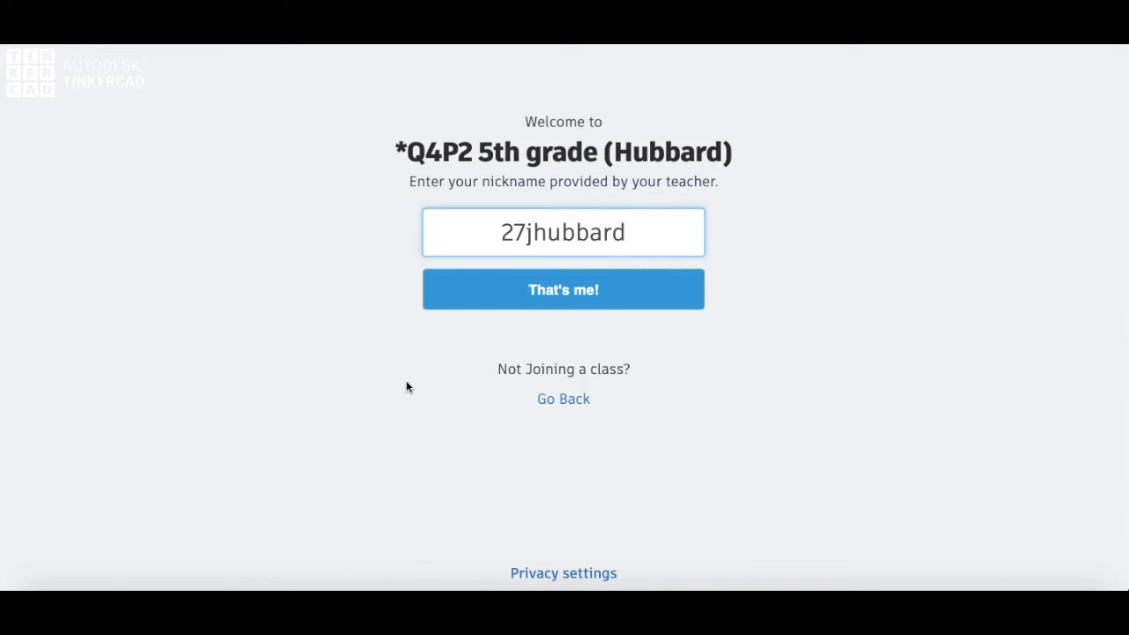
pyautogui.click(562, 298)
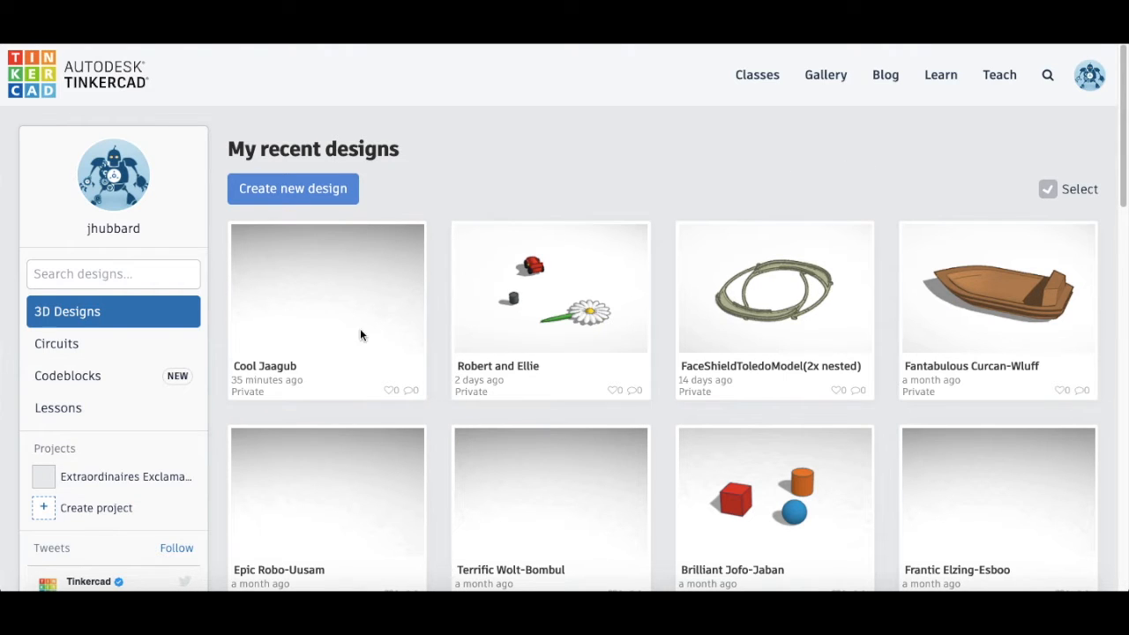
pyautogui.click(1091, 77)
pyautogui.click(998, 332)
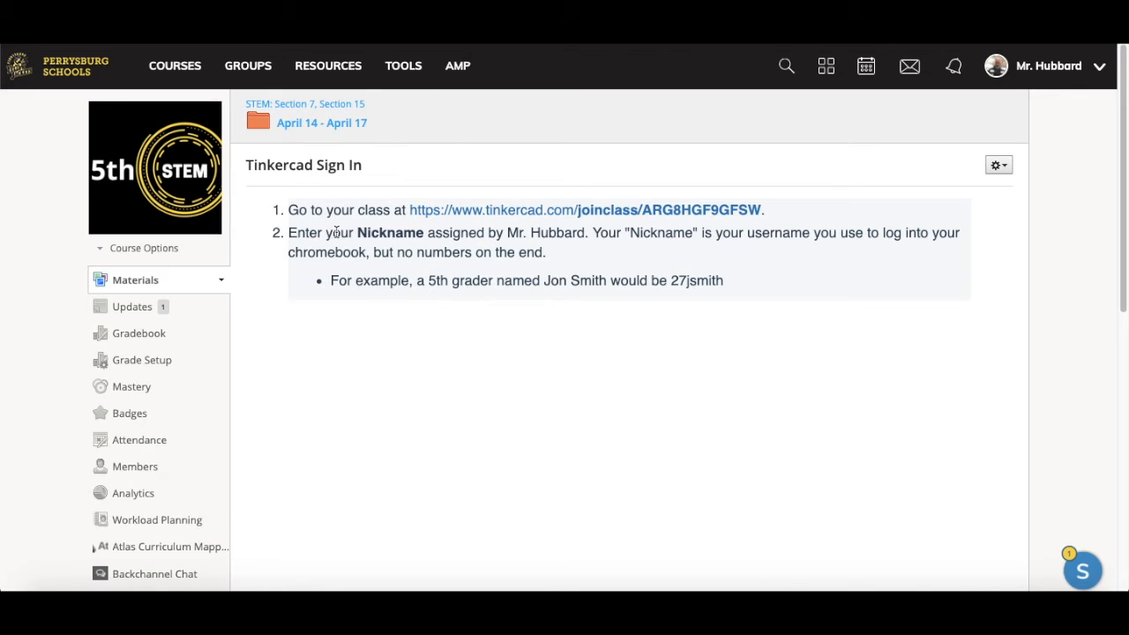
# Step: Rejoin the Tinkercad class through the joinclass link by entering your class nickname
pyautogui.click(559, 210)
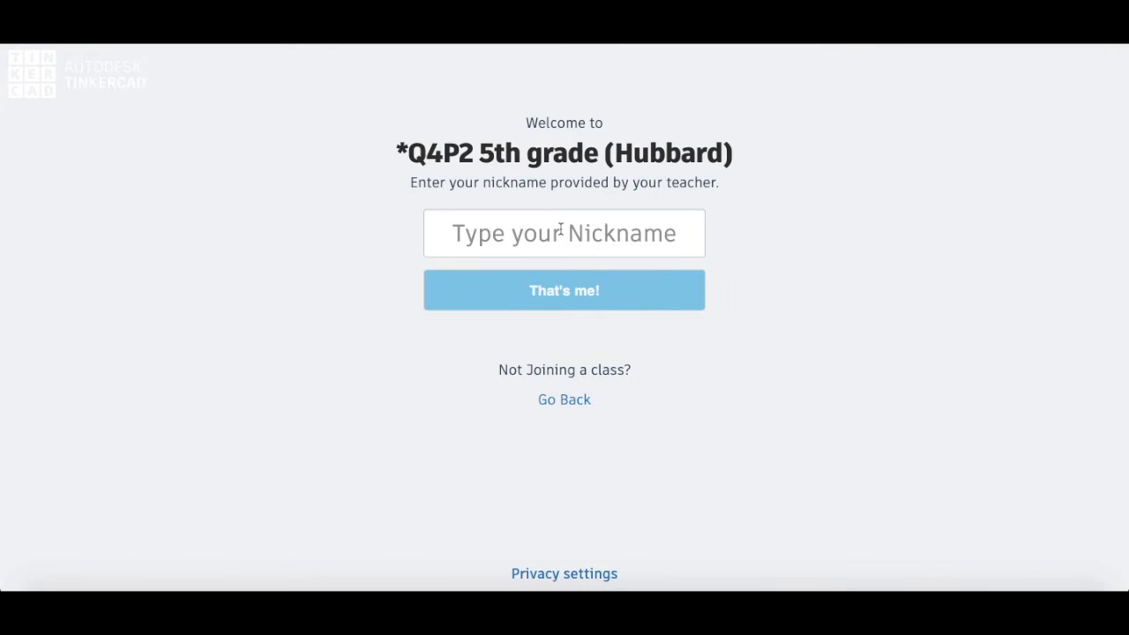
pyautogui.click(561, 231)
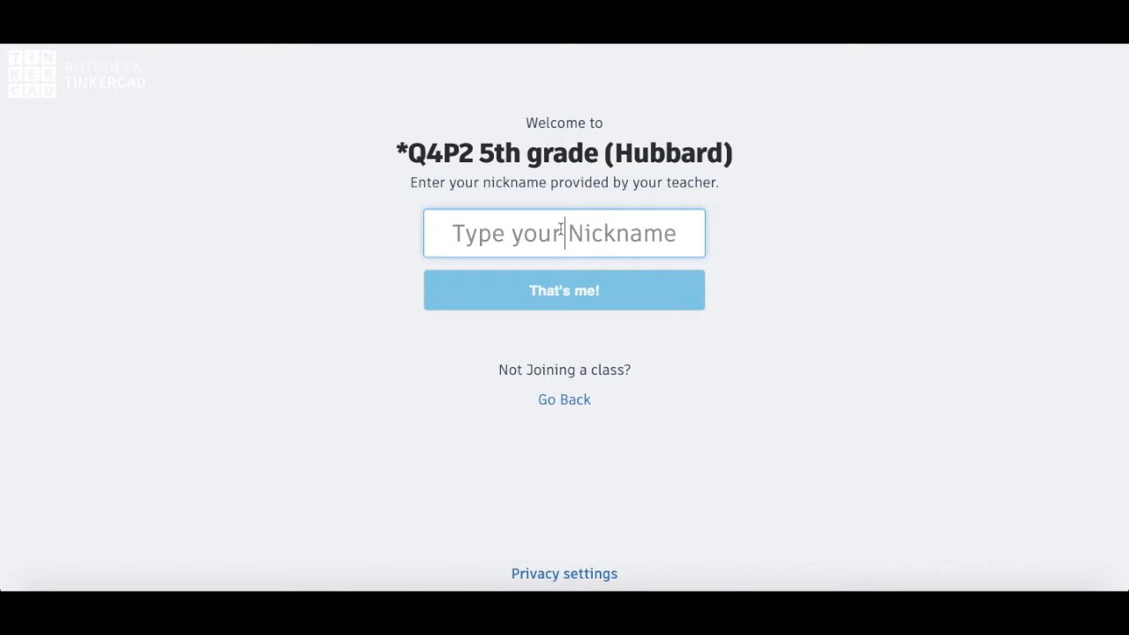
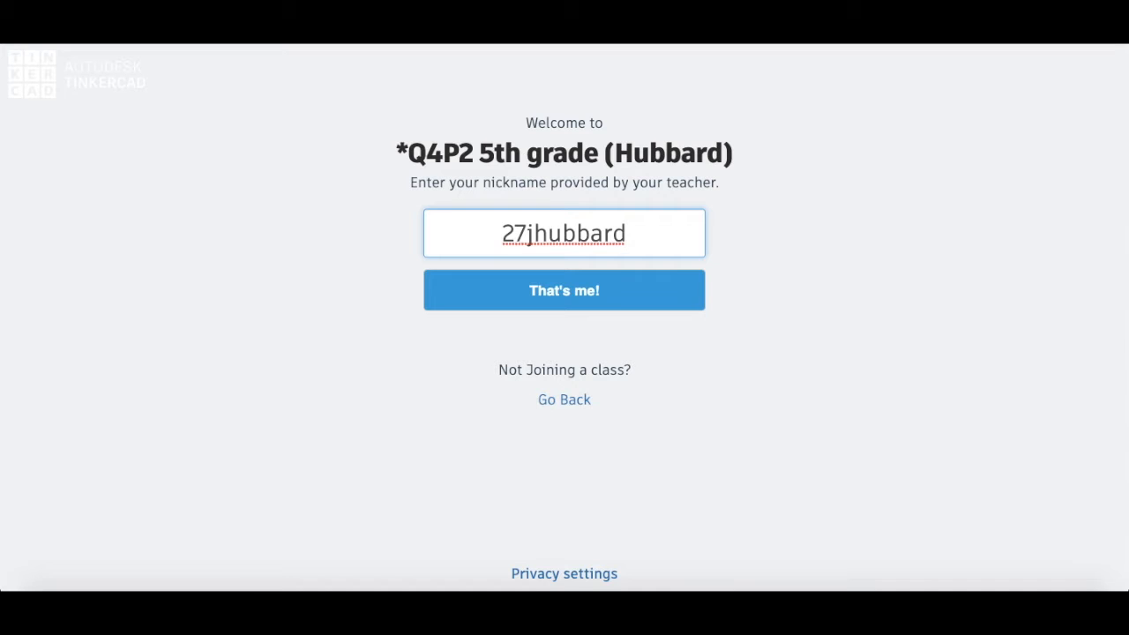
pyautogui.press('Return')
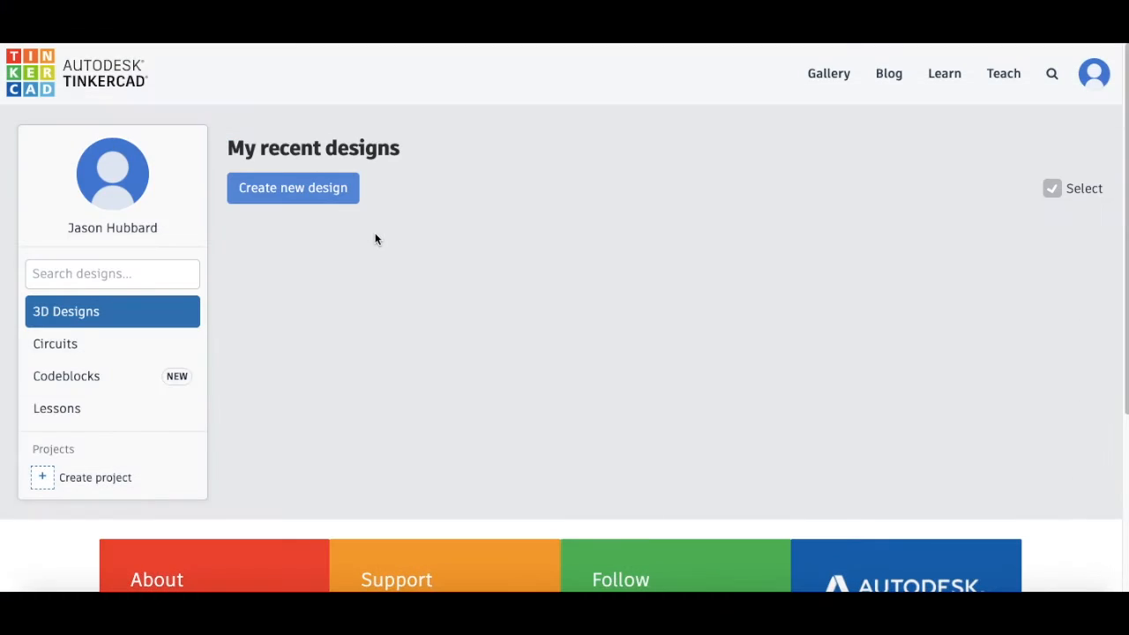
# Step: Start a new blank 3D design
pyautogui.click(306, 188)
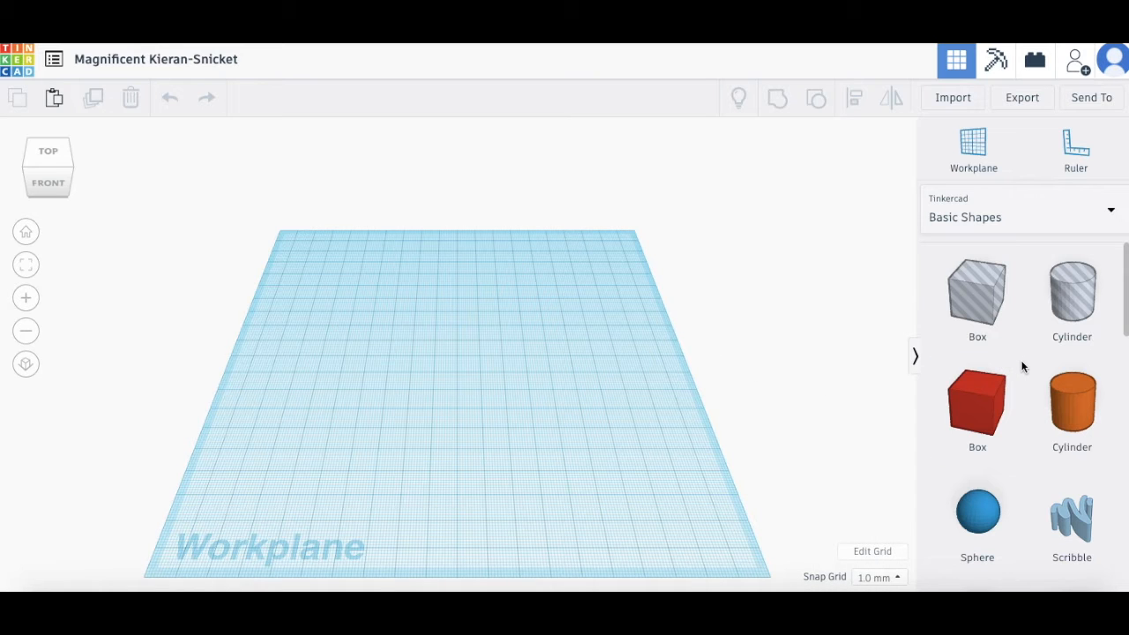
pyautogui.scroll(-10, 1022, 367)
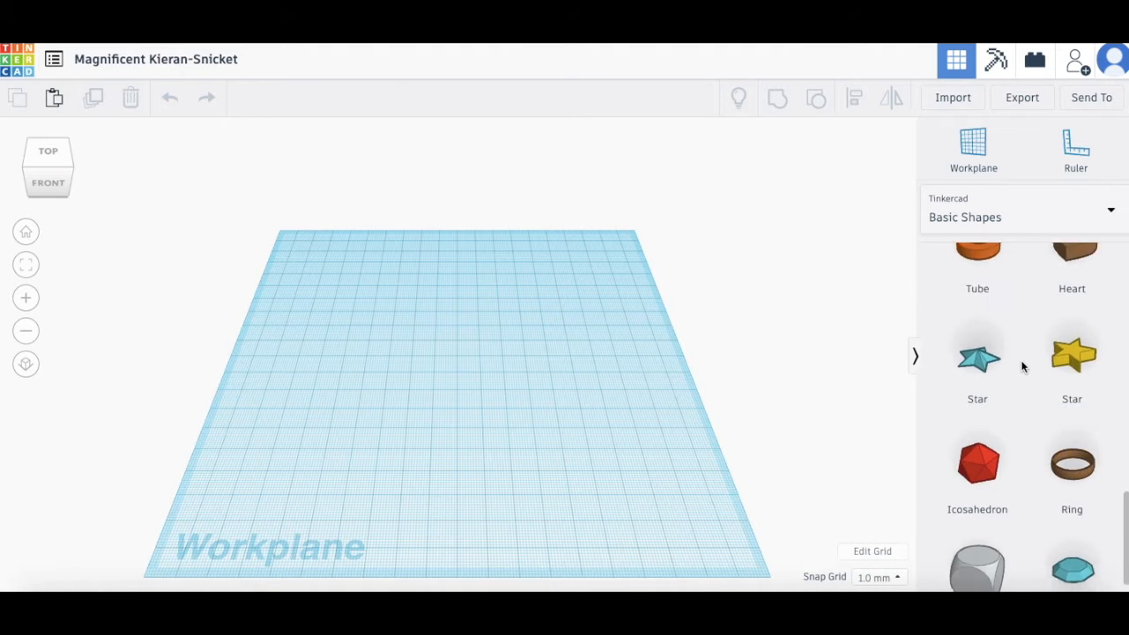
pyautogui.scroll(10, 1023, 367)
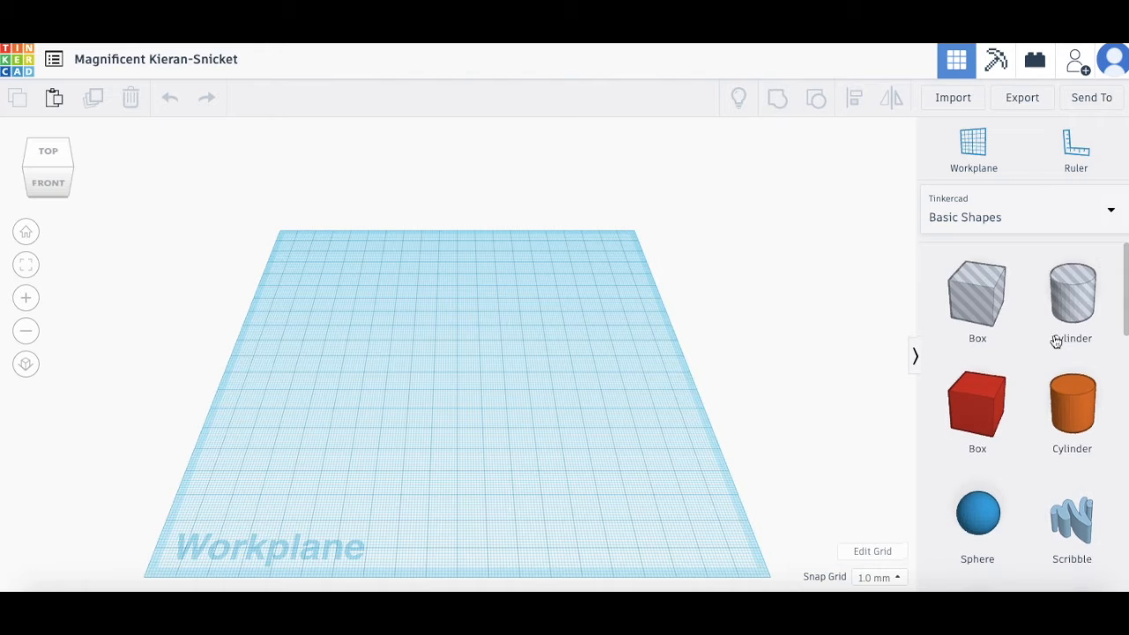
# Step: Place a red box, an orange cylinder and a blue sphere on the workplane
pyautogui.click(997, 420)
pyautogui.click(391, 379)
pyautogui.click(1076, 416)
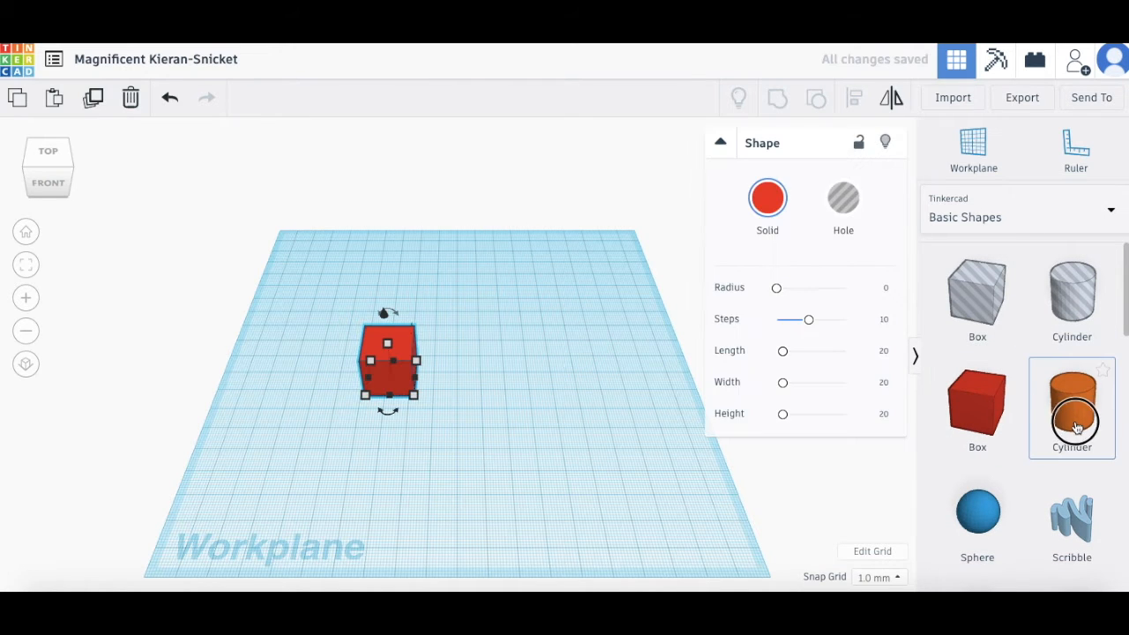
pyautogui.click(510, 328)
pyautogui.click(978, 516)
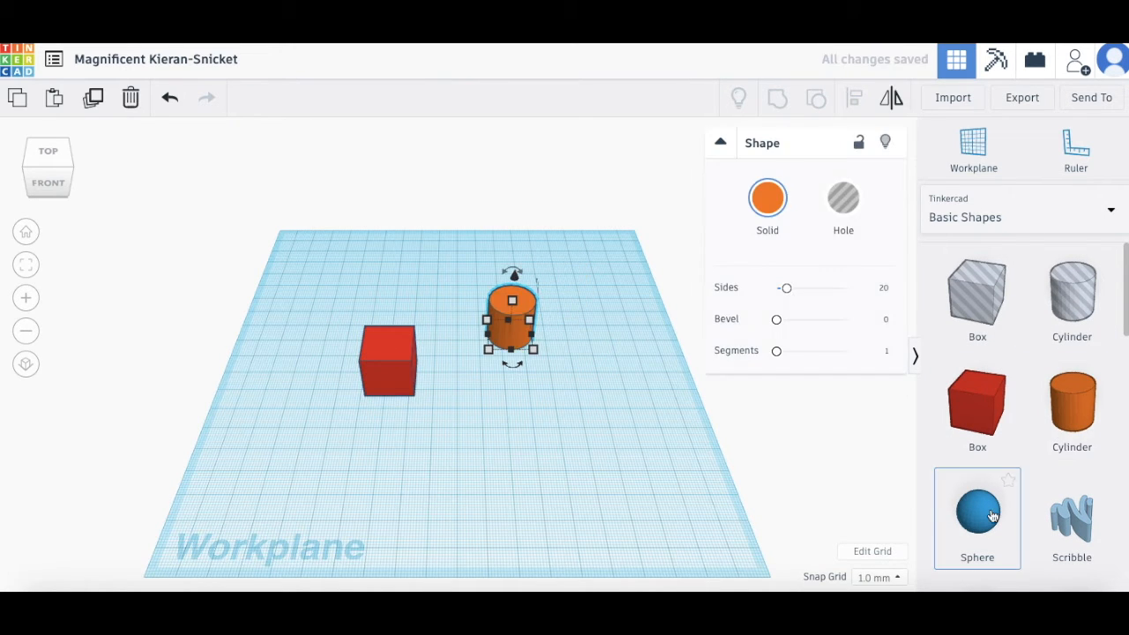
pyautogui.click(529, 421)
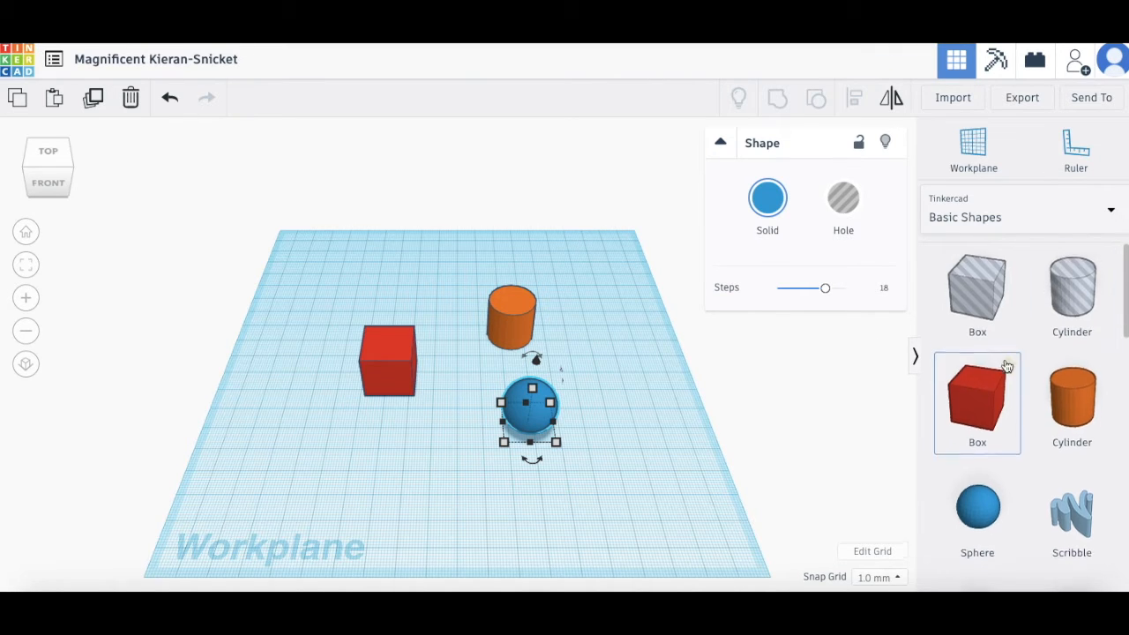
# Step: Switch the shapes panel to Shape Generators > All and go to its page 2
pyautogui.scroll(-5, 1004, 367)
pyautogui.scroll(-1, 1004, 367)
pyautogui.scroll(1, 1003, 367)
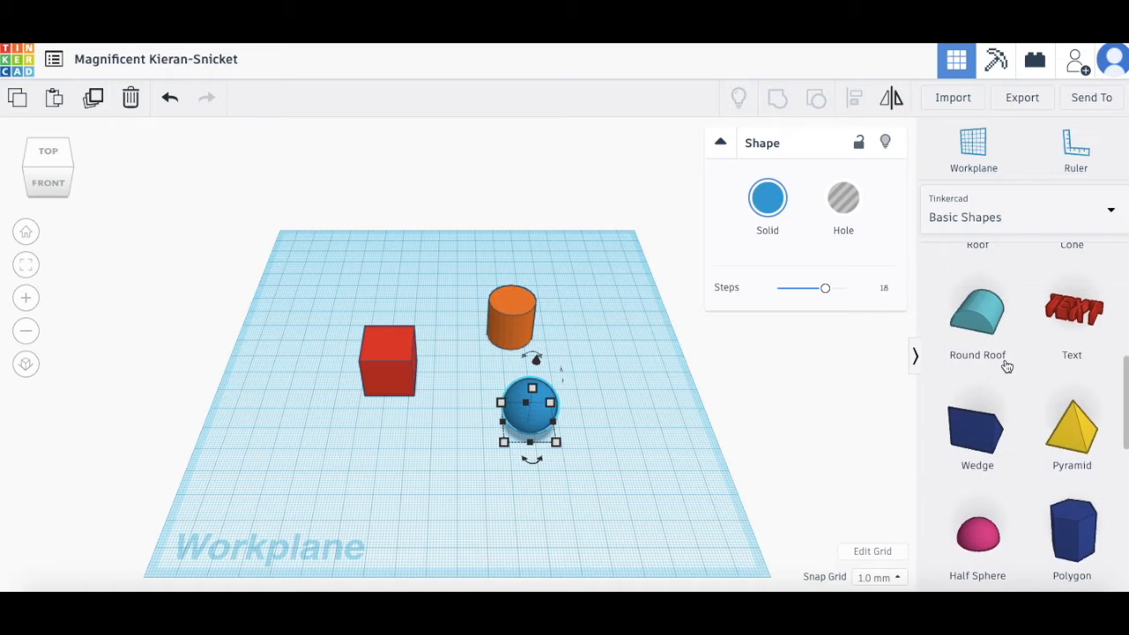
pyautogui.scroll(5, 1077, 534)
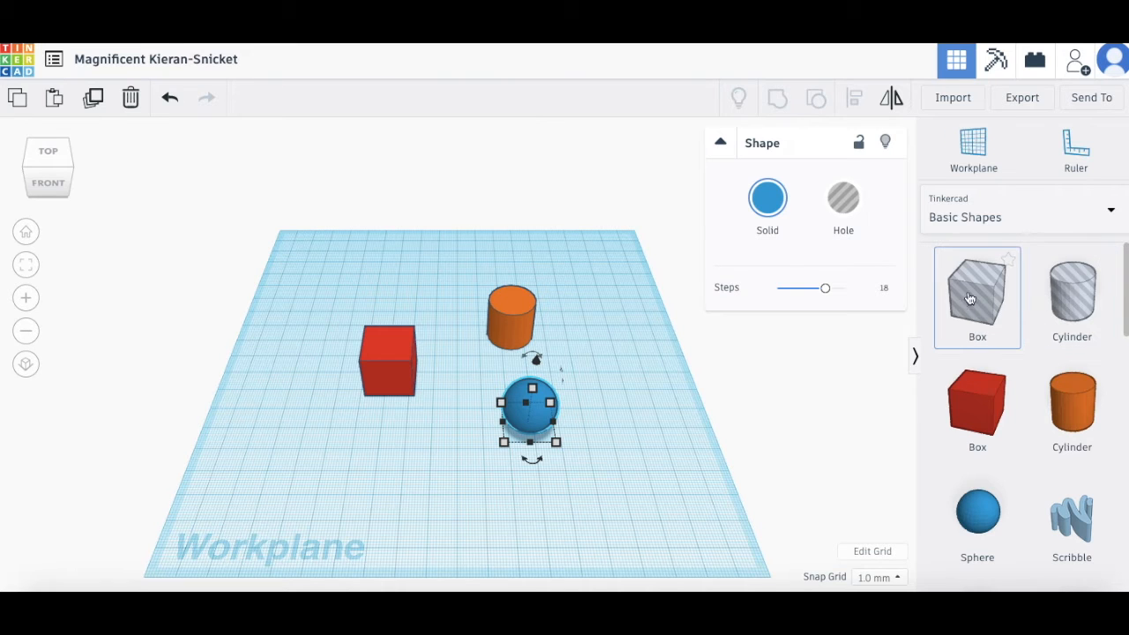
pyautogui.click(986, 219)
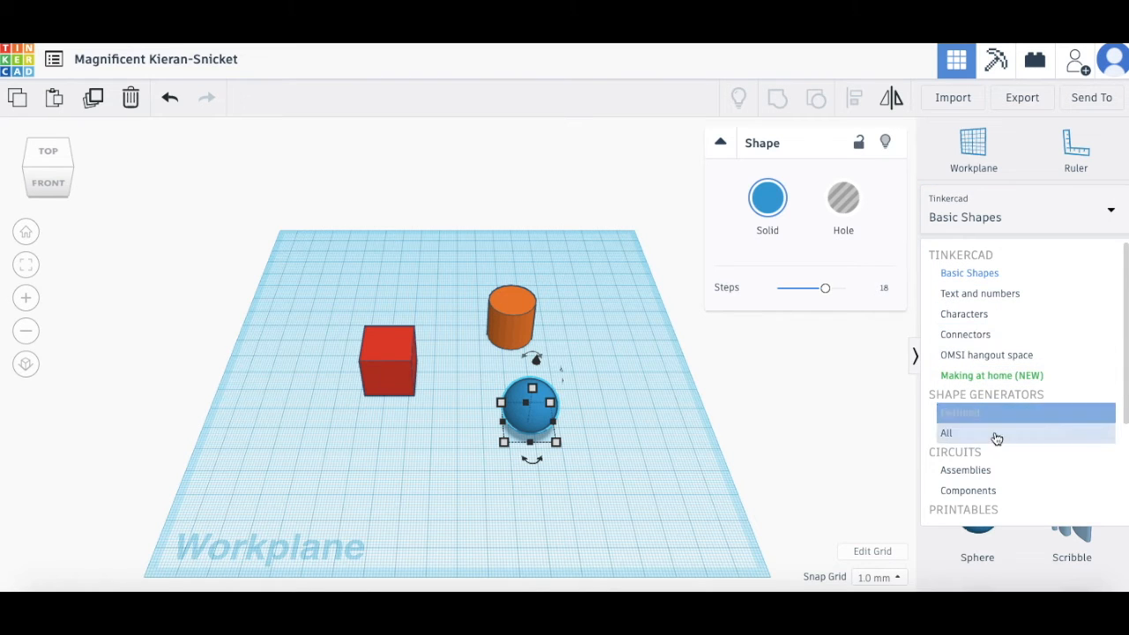
pyautogui.scroll(-1, 996, 456)
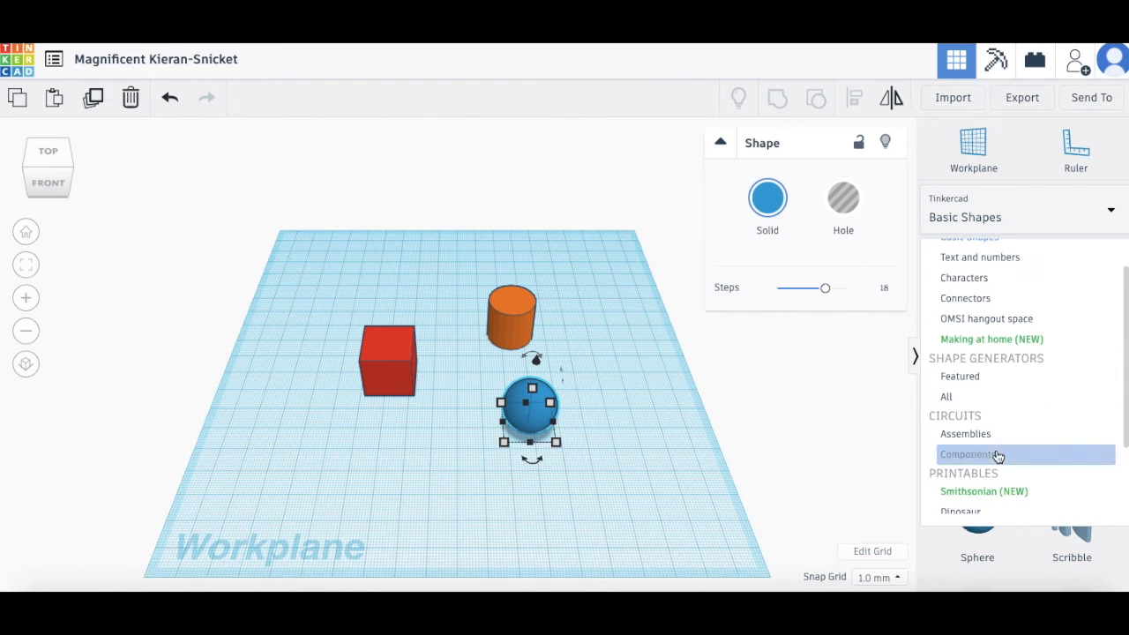
pyautogui.click(961, 396)
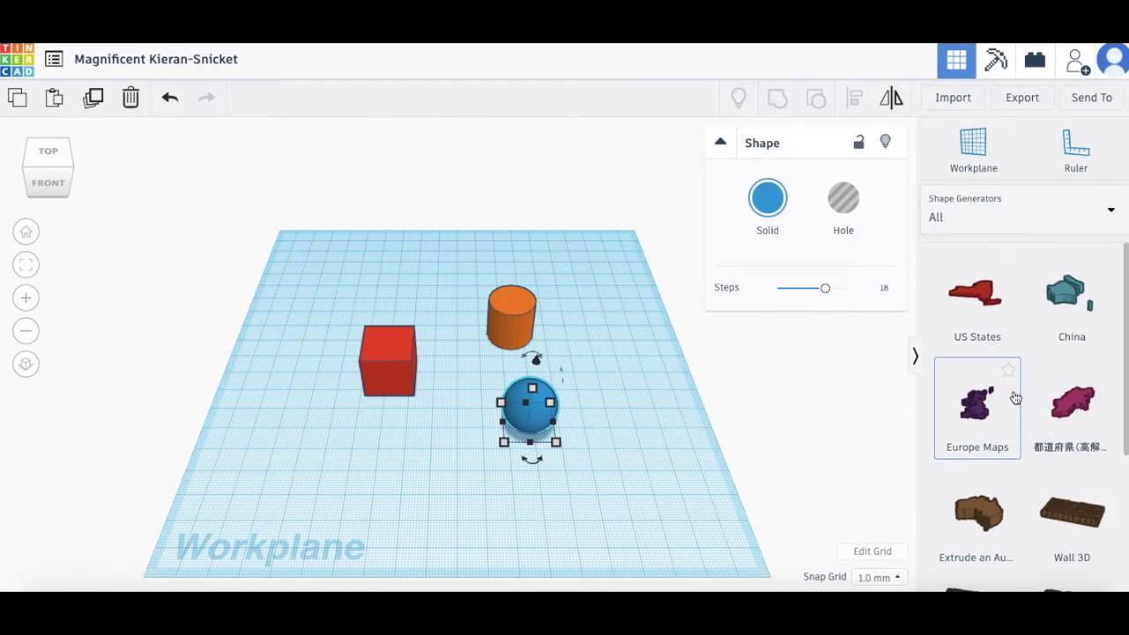
pyautogui.scroll(-3, 1015, 398)
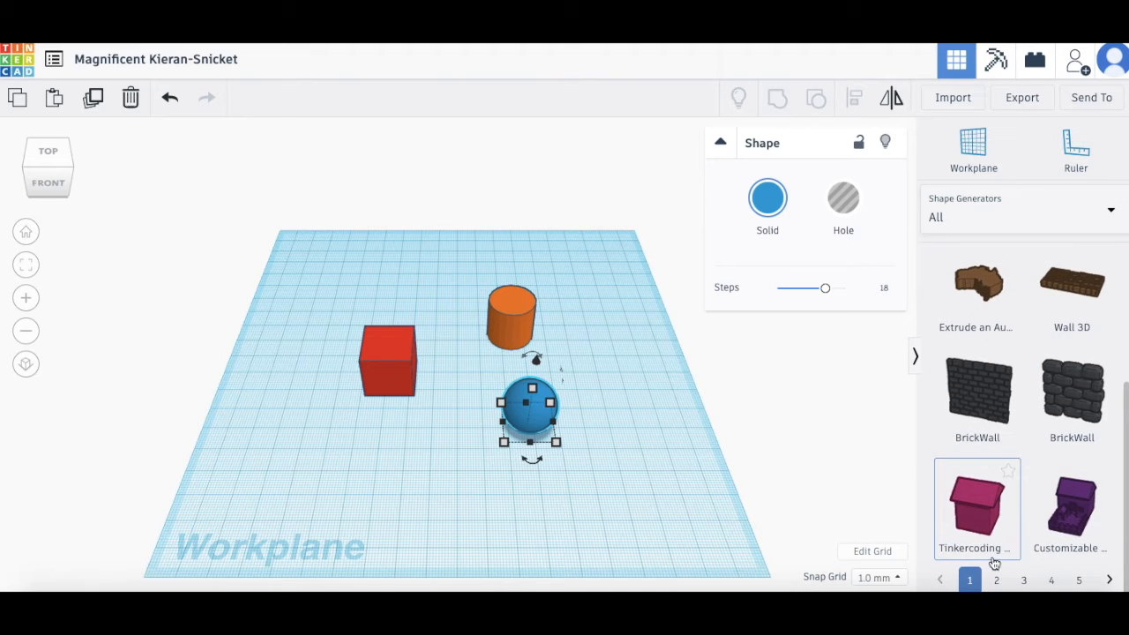
pyautogui.click(995, 581)
pyautogui.scroll(-1, 1072, 331)
pyautogui.scroll(3, 1058, 326)
pyautogui.scroll(-2, 1058, 325)
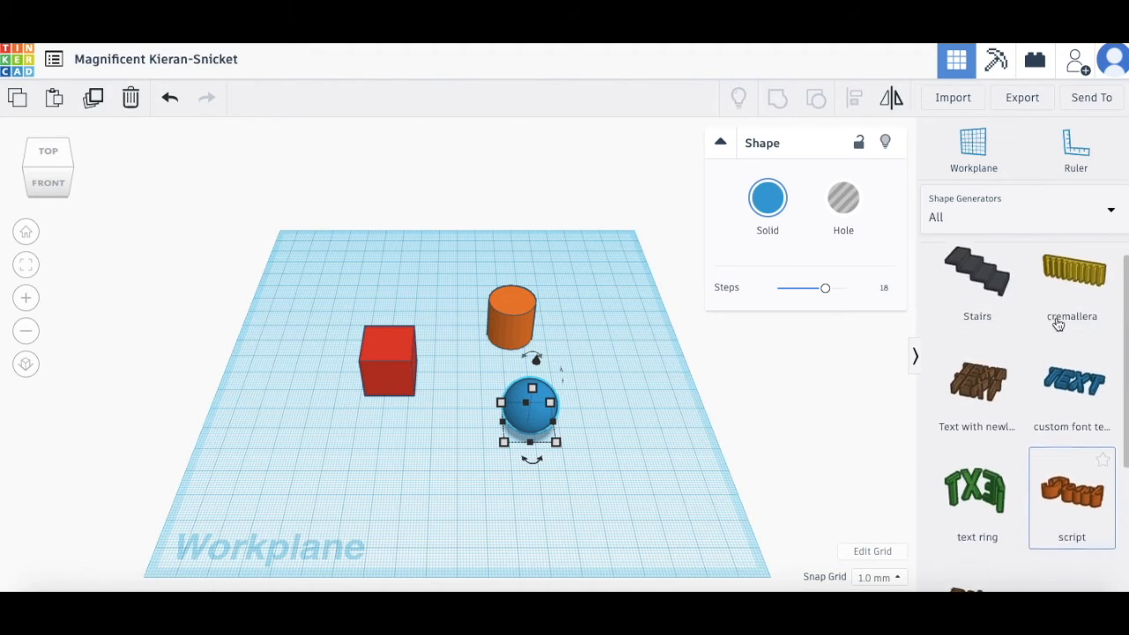
# Step: Add a text ring to the workplane reading 'Hi!' in the Majorsnafu font
pyautogui.moveTo(990, 396); pyautogui.dragTo(414, 380)
pyautogui.click(824, 303)
pyautogui.click(815, 344)
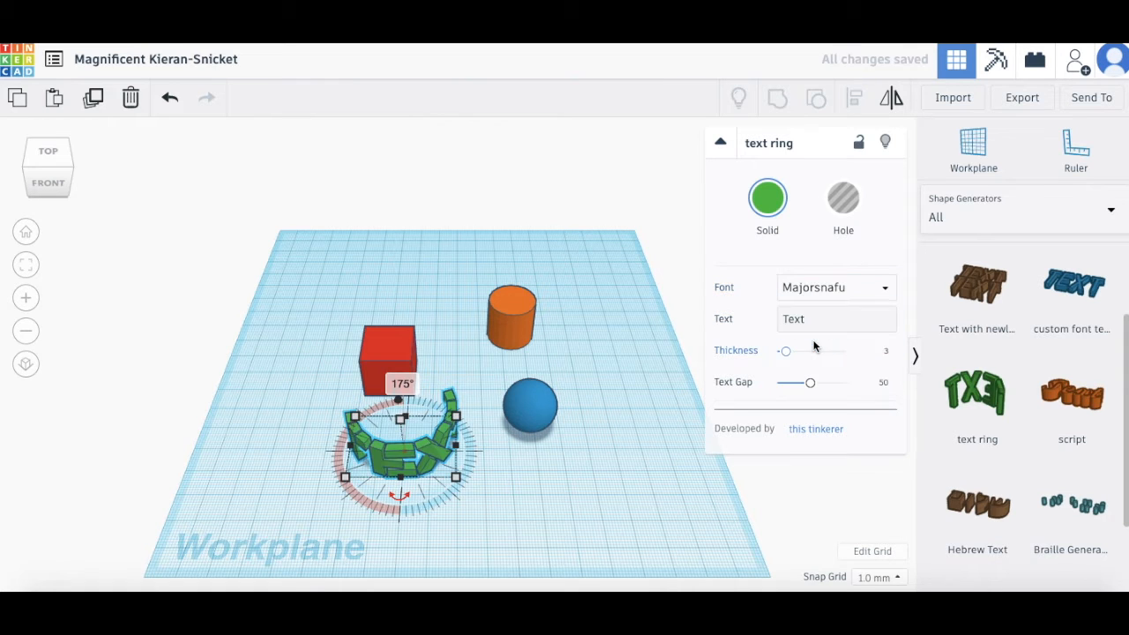
pyautogui.click(798, 320)
pyautogui.press('BackSpace')
pyautogui.press('BackSpace')
pyautogui.press('BackSpace')
pyautogui.press('BackSpace')
pyautogui.write('Hi!')
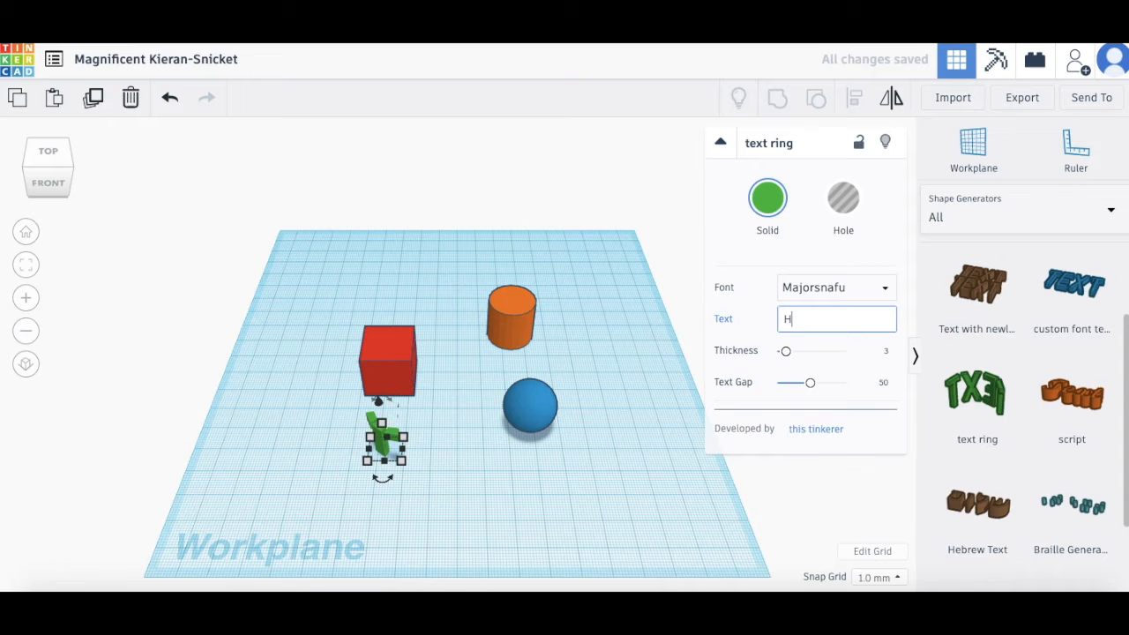
pyautogui.moveTo(512, 481); pyautogui.dragTo(544, 465, button='right')
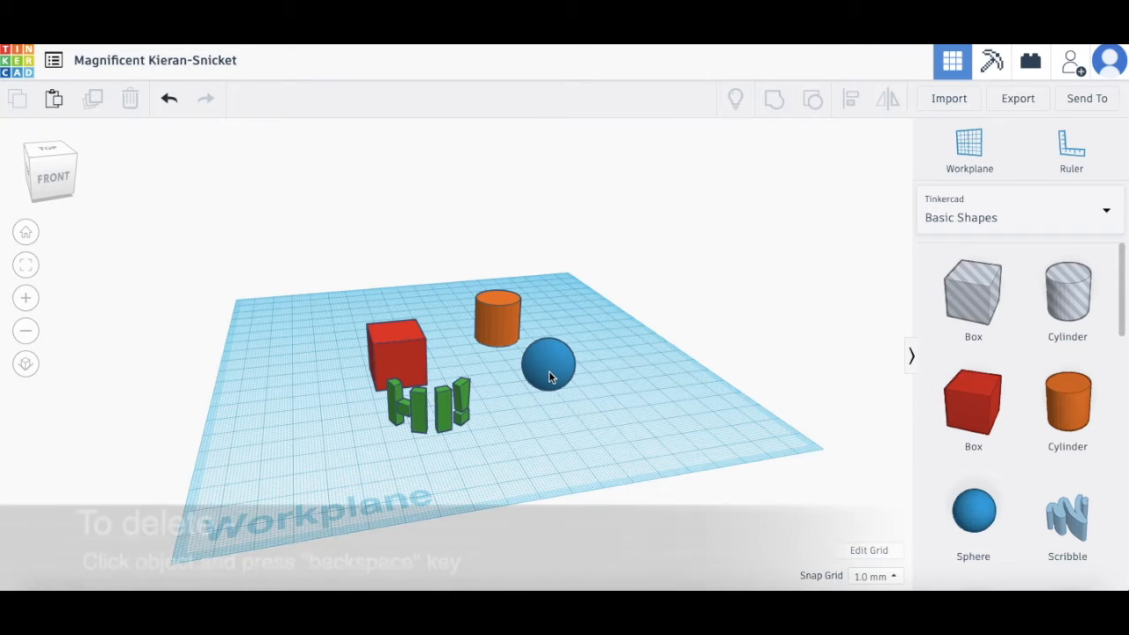
pyautogui.click(549, 370)
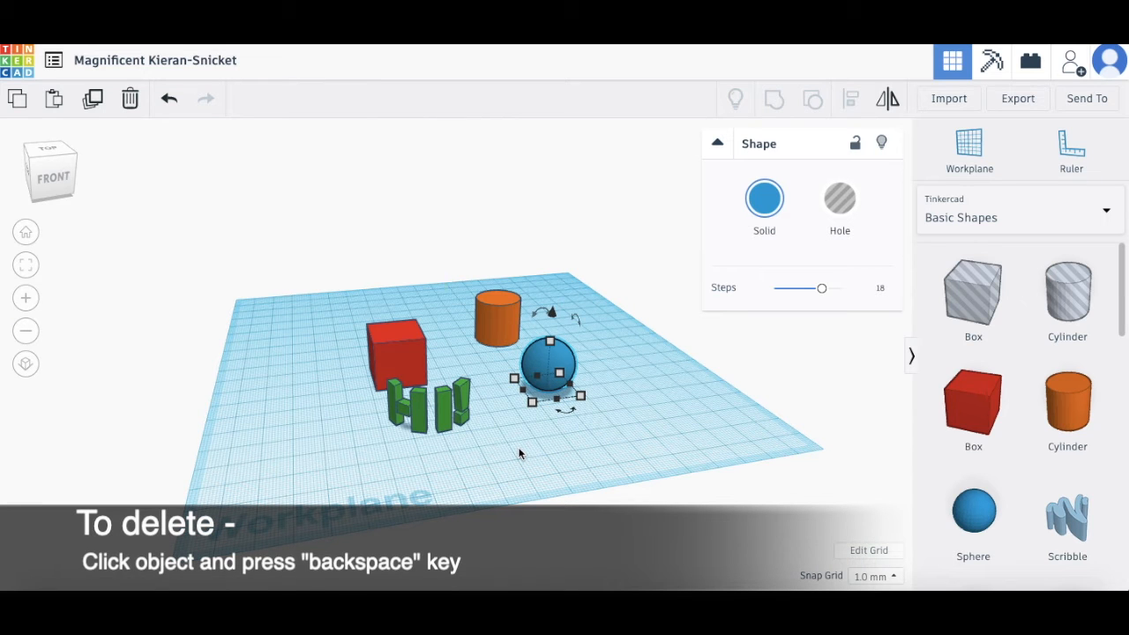
pyautogui.press('BackSpace')
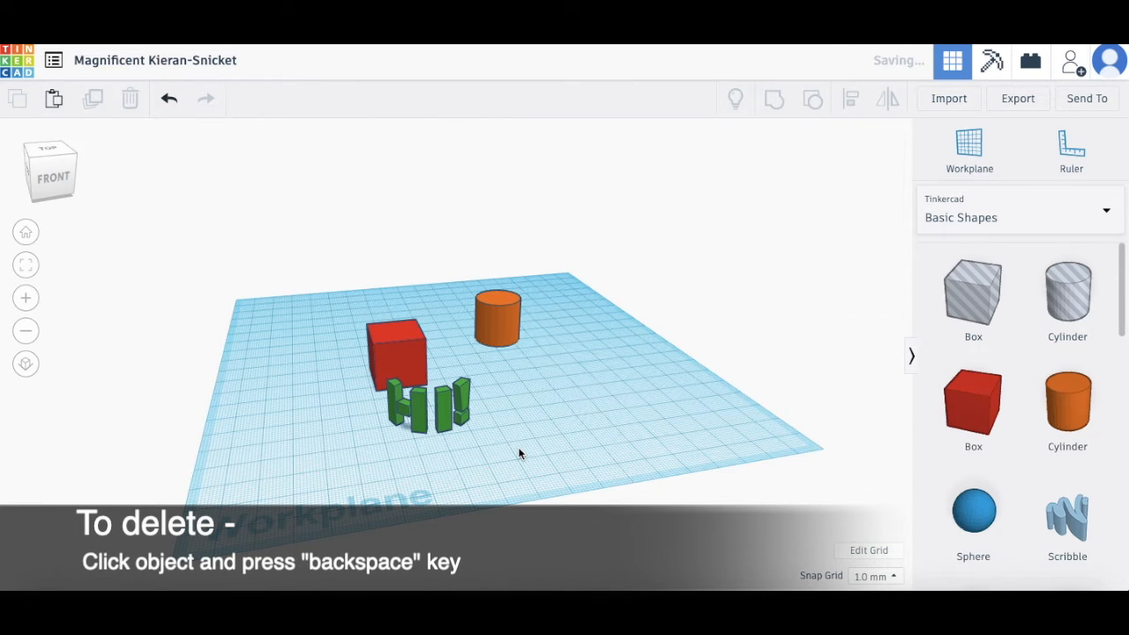
pyautogui.click(489, 333)
pyautogui.press('BackSpace')
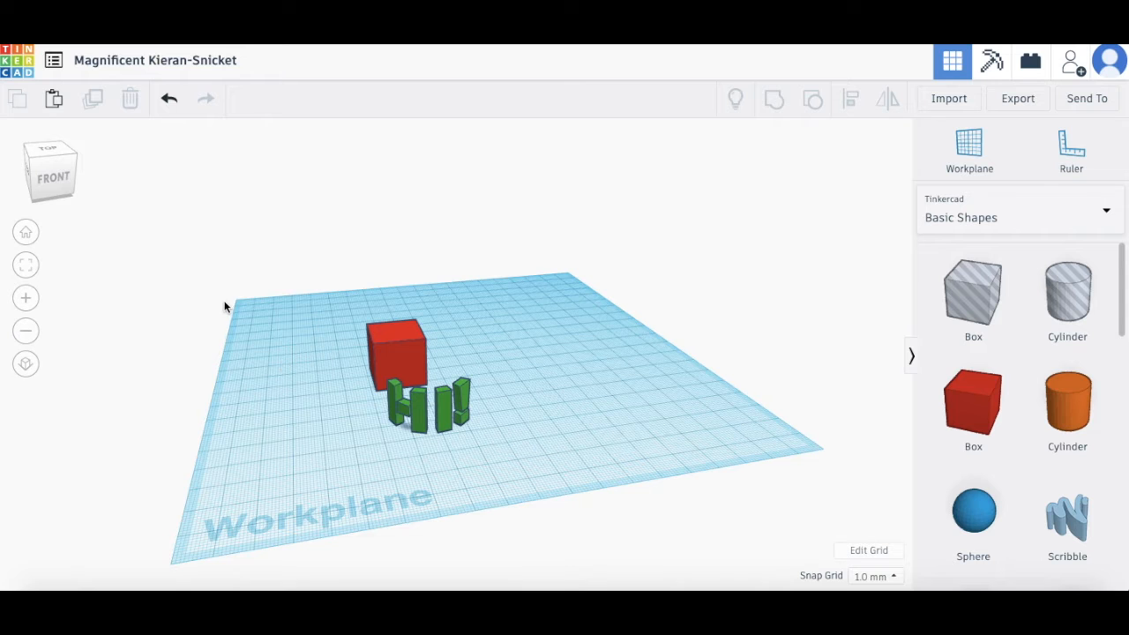
pyautogui.moveTo(51, 170)
pyautogui.mouseDown()
pyautogui.moveTo(30, 167)
pyautogui.moveTo(74, 168)
pyautogui.moveTo(54, 171)
pyautogui.mouseUp()
pyautogui.click(54, 172)
pyautogui.click(57, 187)
pyautogui.click(55, 155)
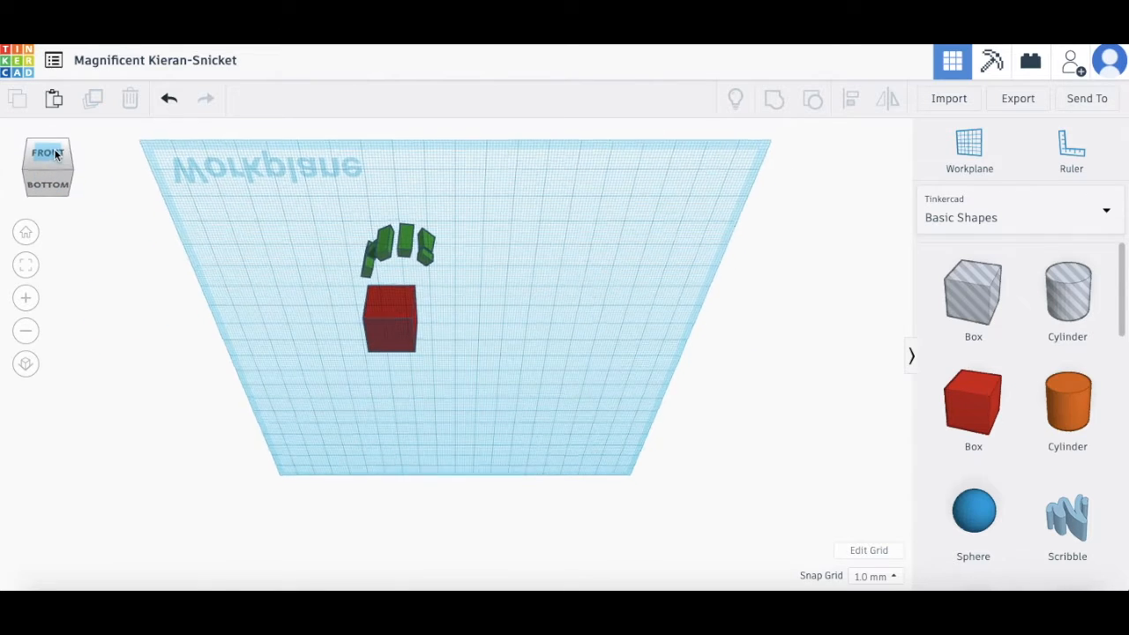
pyautogui.click(67, 153)
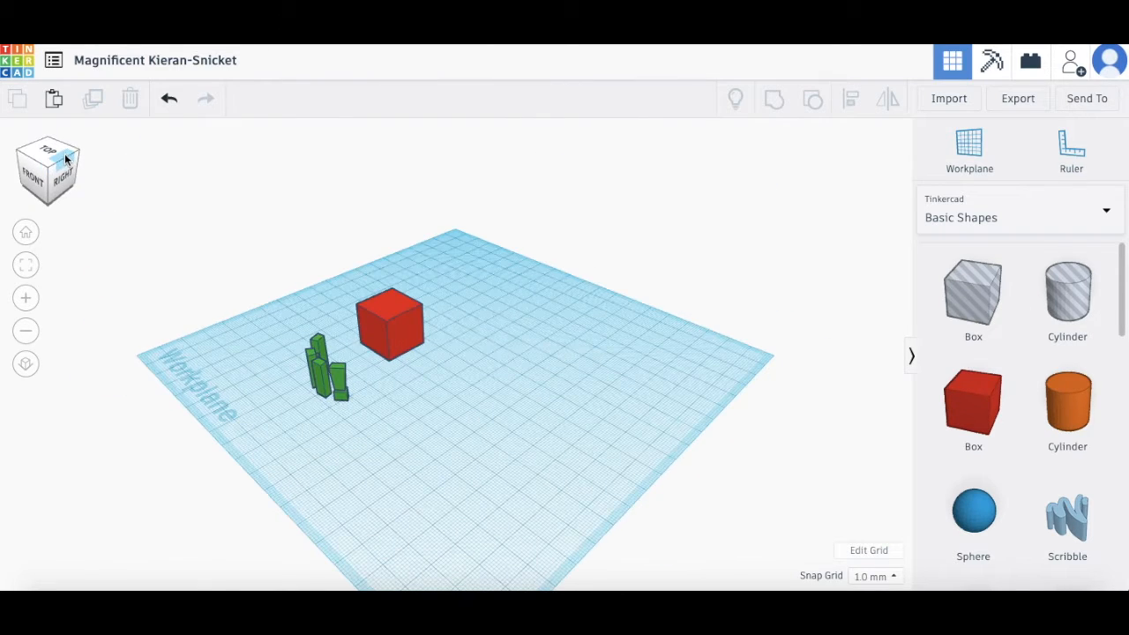
pyautogui.click(22, 160)
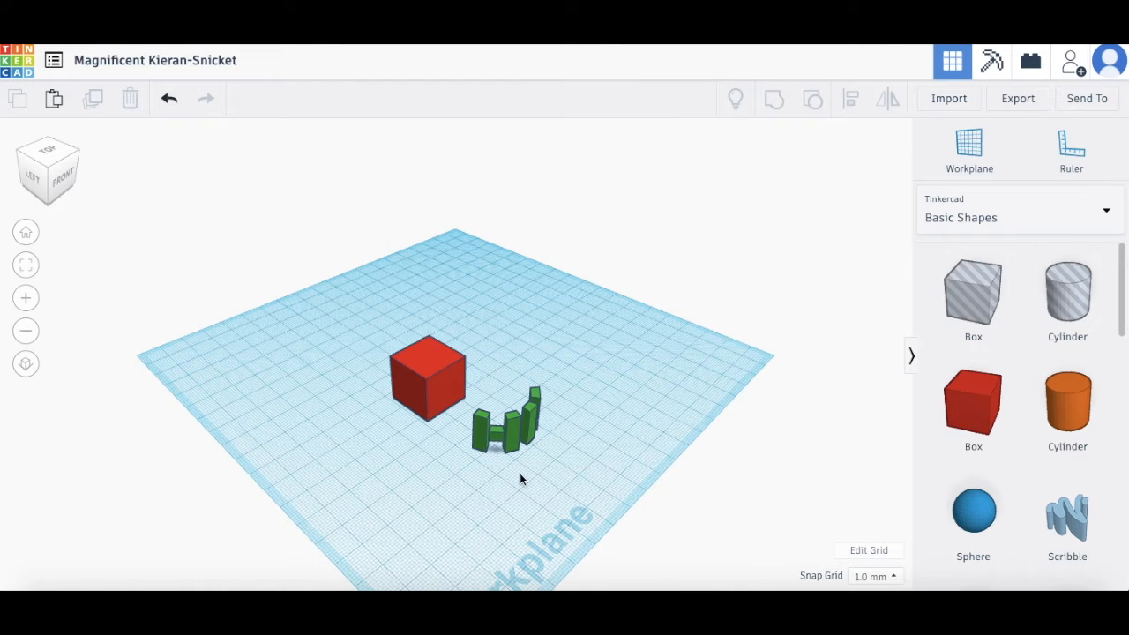
pyautogui.moveTo(589, 465); pyautogui.dragTo(539, 505)
pyautogui.moveTo(539, 505); pyautogui.dragTo(327, 406, button='right')
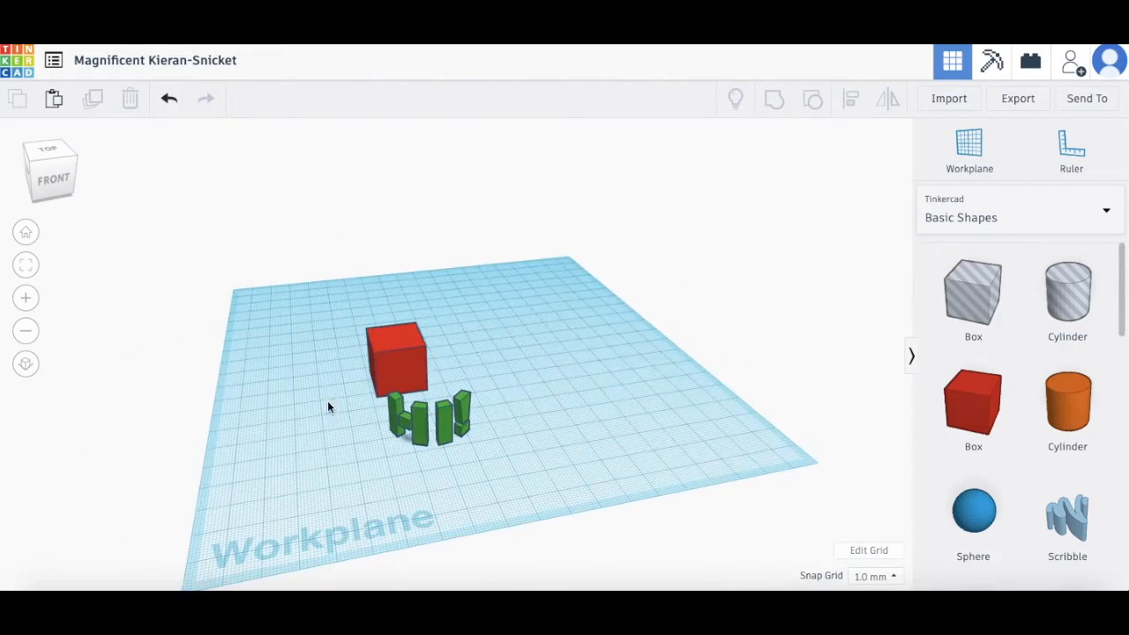
# Step: Zoom in and out and orbit the view down to a low front angle
pyautogui.click(25, 299)
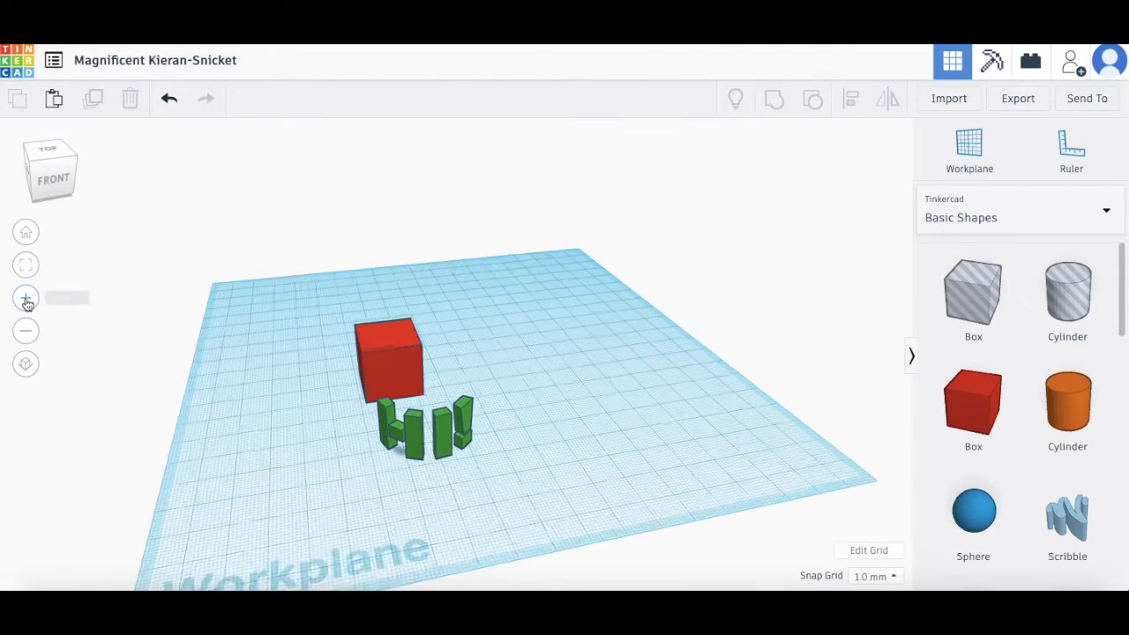
pyautogui.click(25, 299)
pyautogui.click(25, 331)
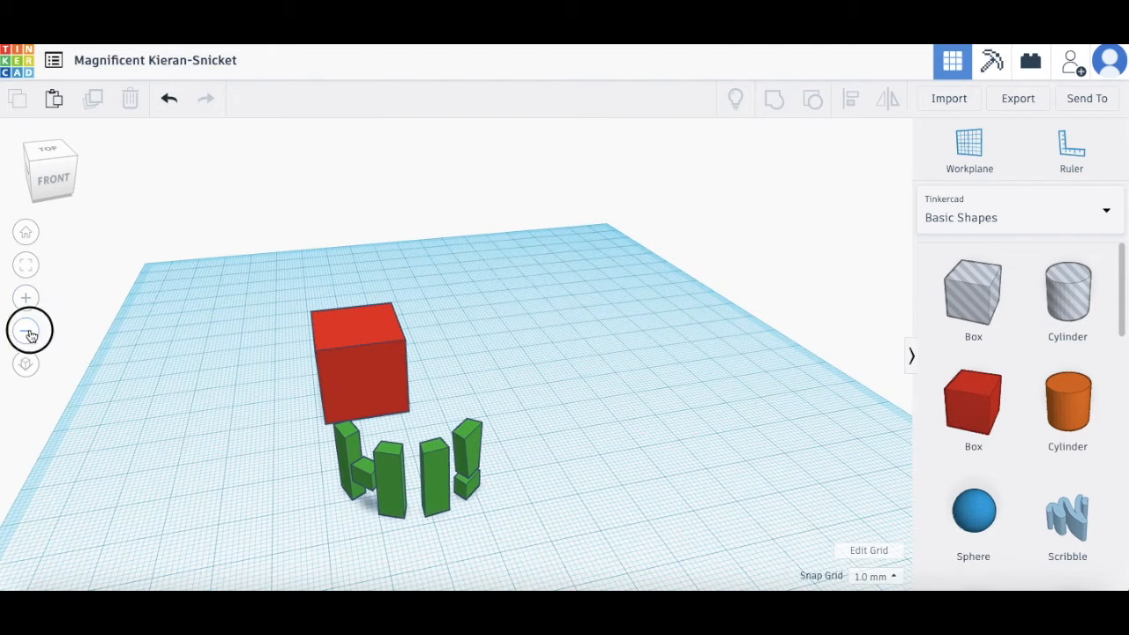
pyautogui.click(26, 331)
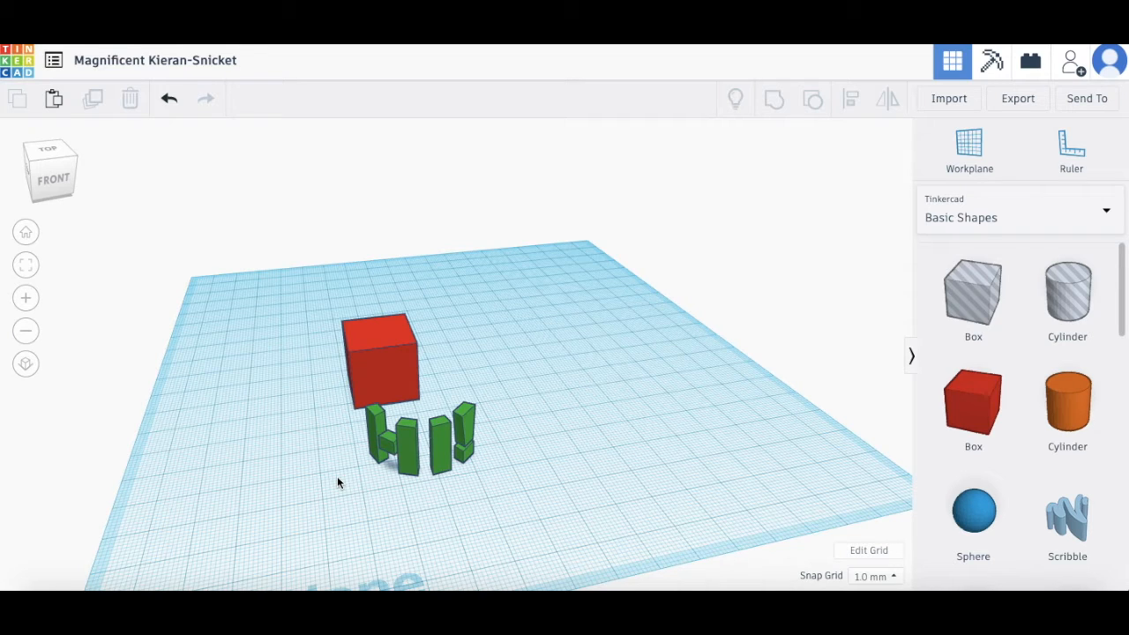
pyautogui.scroll(5, 337, 482)
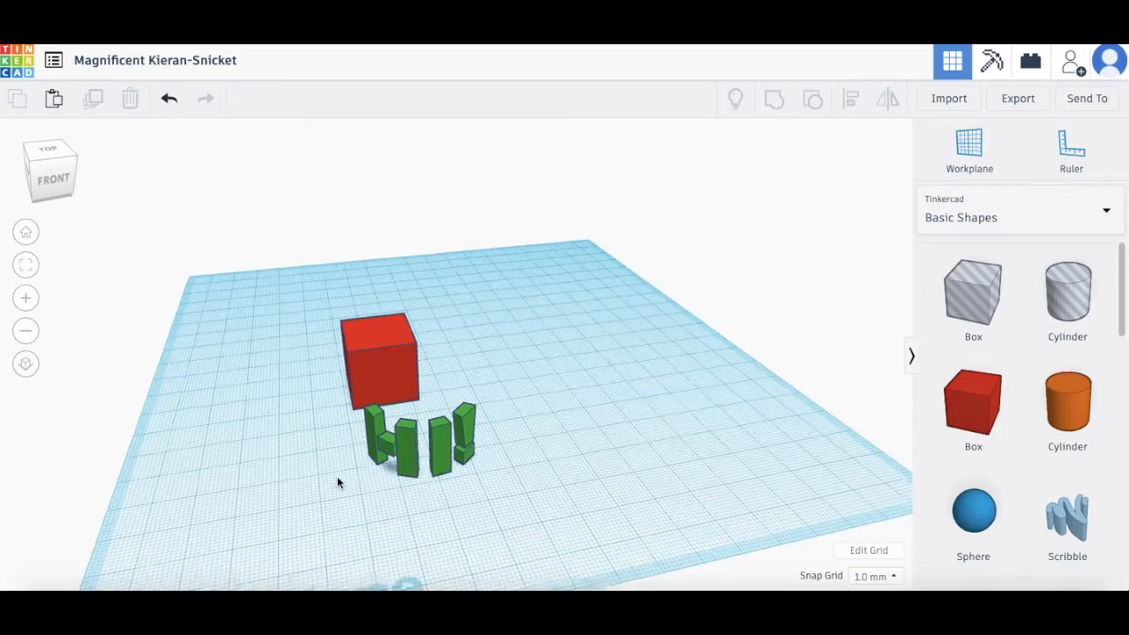
pyautogui.scroll(-2, 337, 482)
pyautogui.scroll(-3, 337, 481)
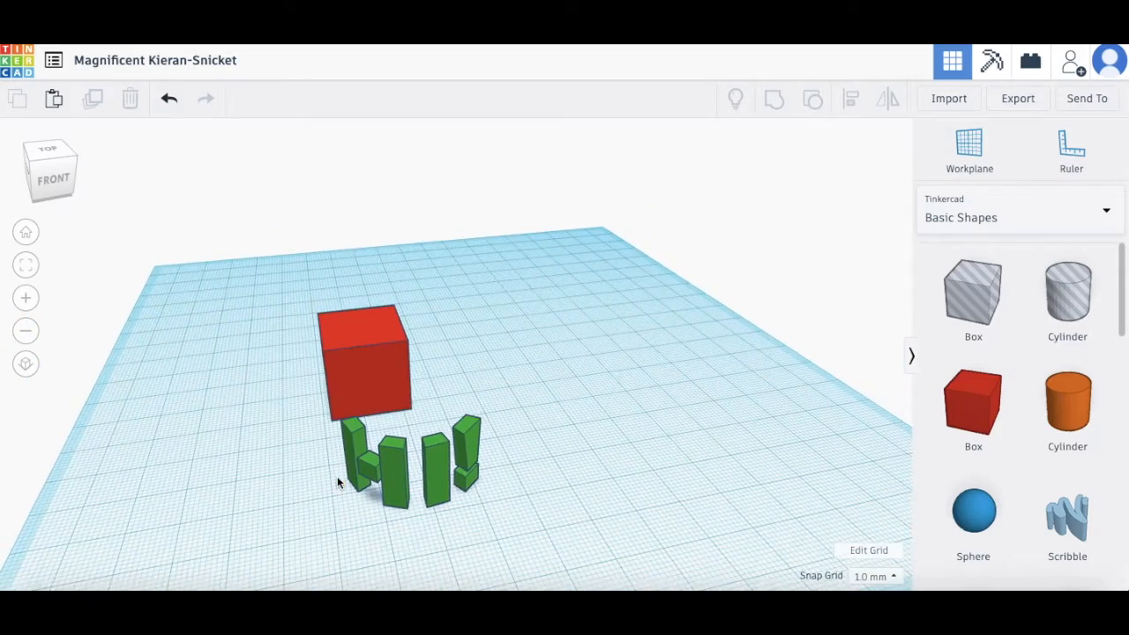
pyautogui.scroll(5, 337, 481)
pyautogui.scroll(-2, 337, 481)
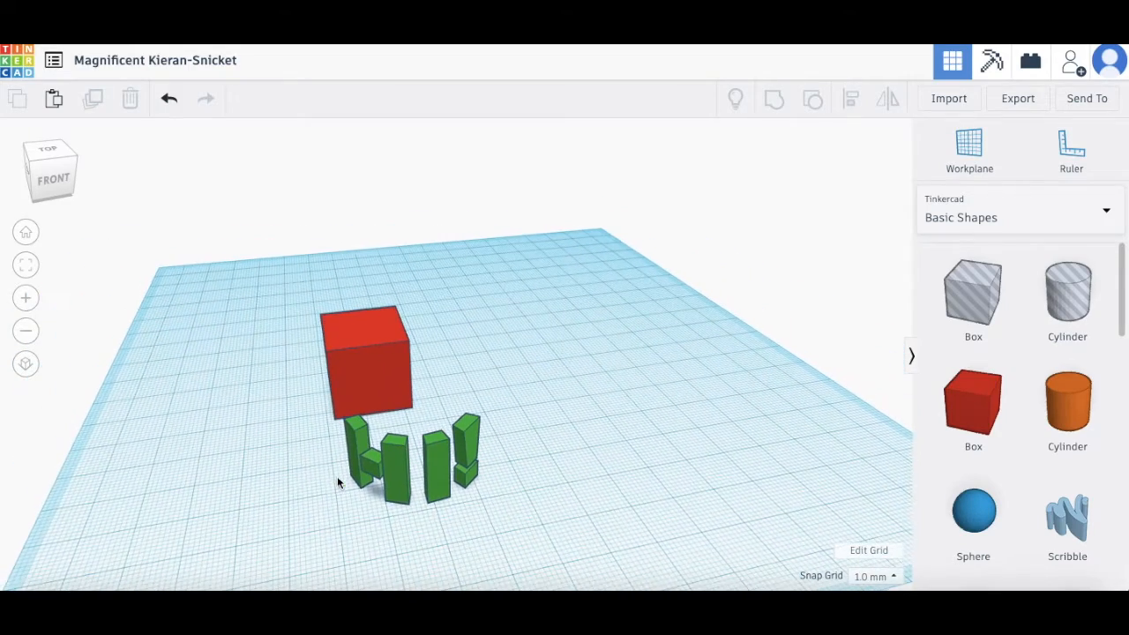
pyautogui.moveTo(199, 457); pyautogui.dragTo(338, 446, button='right')
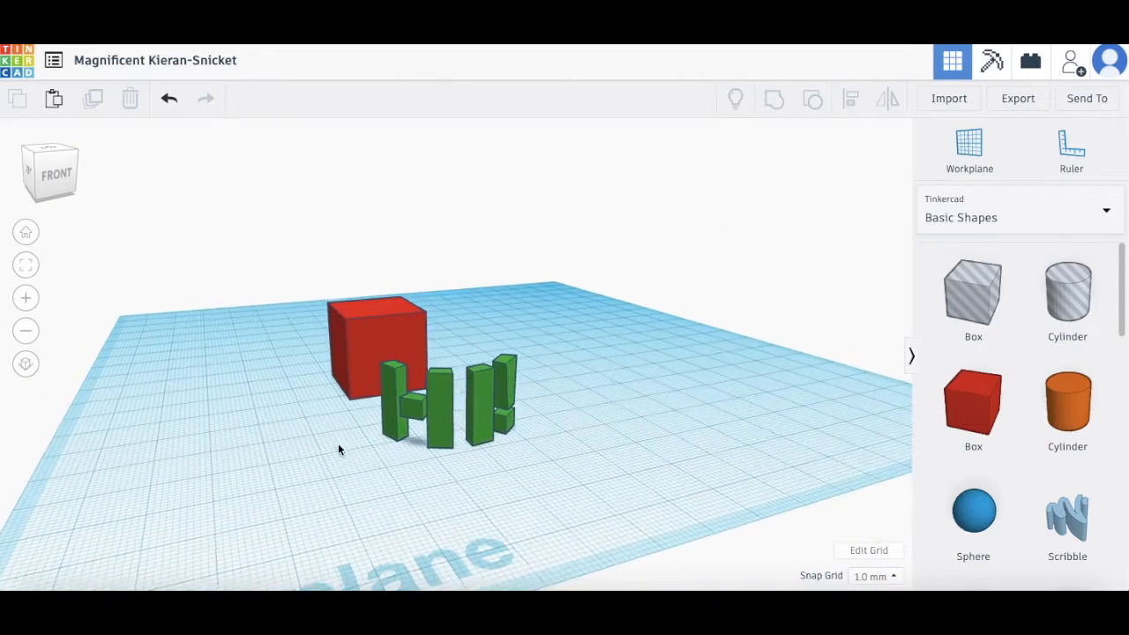
pyautogui.scroll(3, 374, 453)
pyautogui.moveTo(449, 499); pyautogui.dragTo(491, 510, button='right')
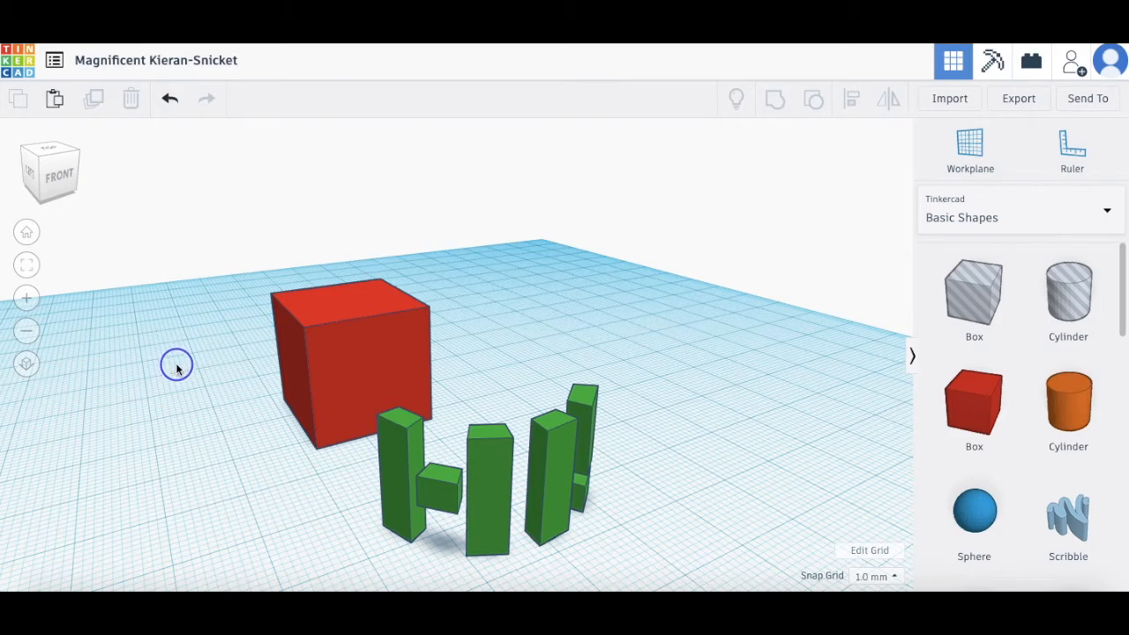
# Step: Drag the red box left and toward the front, away from the Hi! letters
pyautogui.moveTo(167, 341); pyautogui.dragTo(591, 330, button='right')
pyautogui.moveTo(591, 330); pyautogui.dragTo(371, 398)
pyautogui.moveTo(280, 476); pyautogui.dragTo(347, 464, button='right')
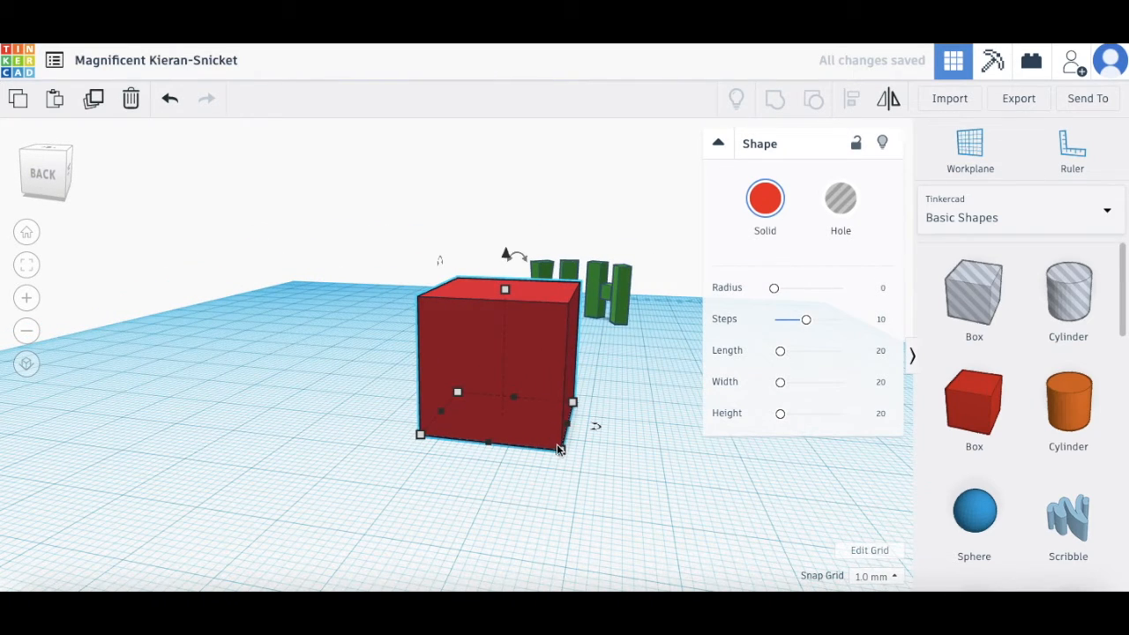
# Step: Drag the red box's side and corner handles until its base reads about 36.00 by 18.00 mm
pyautogui.moveTo(561, 452)
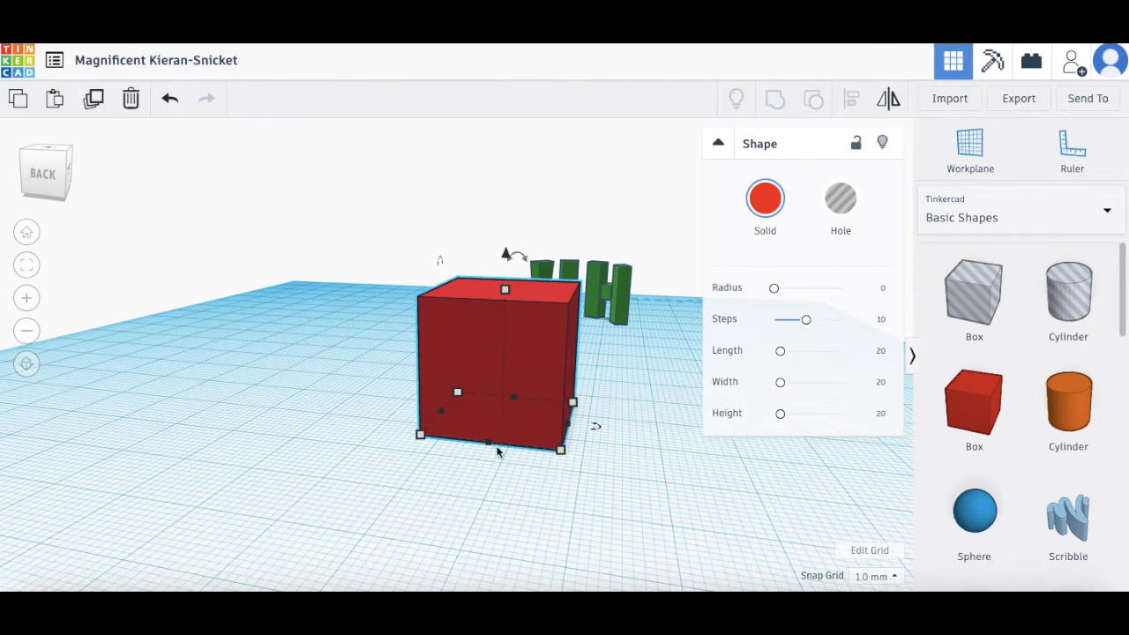
pyautogui.moveTo(419, 435)
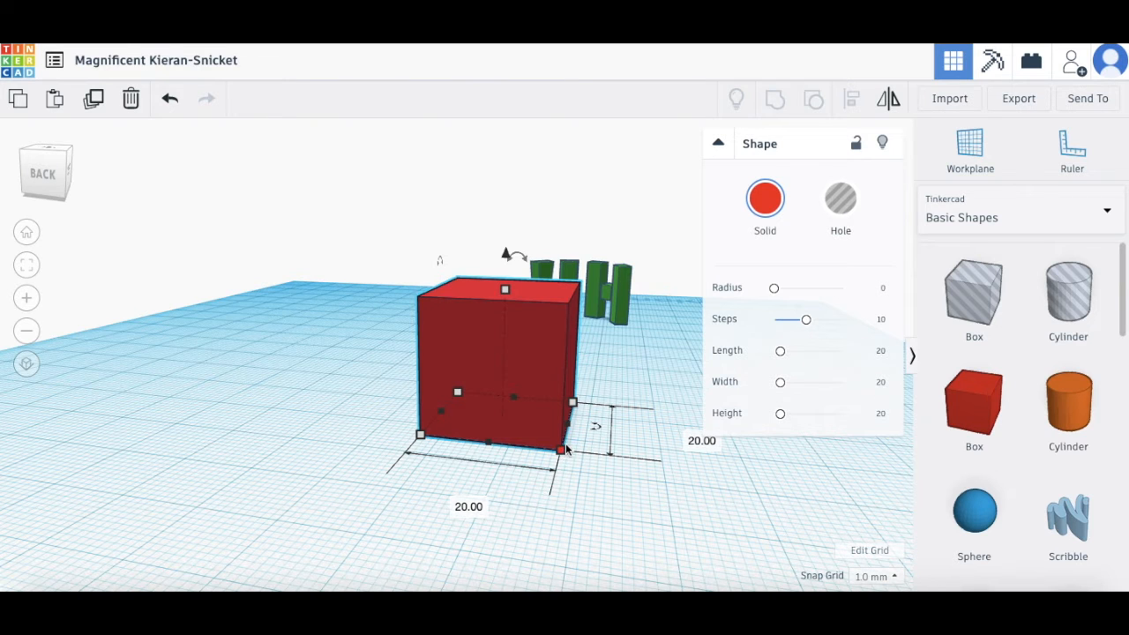
pyautogui.moveTo(576, 404)
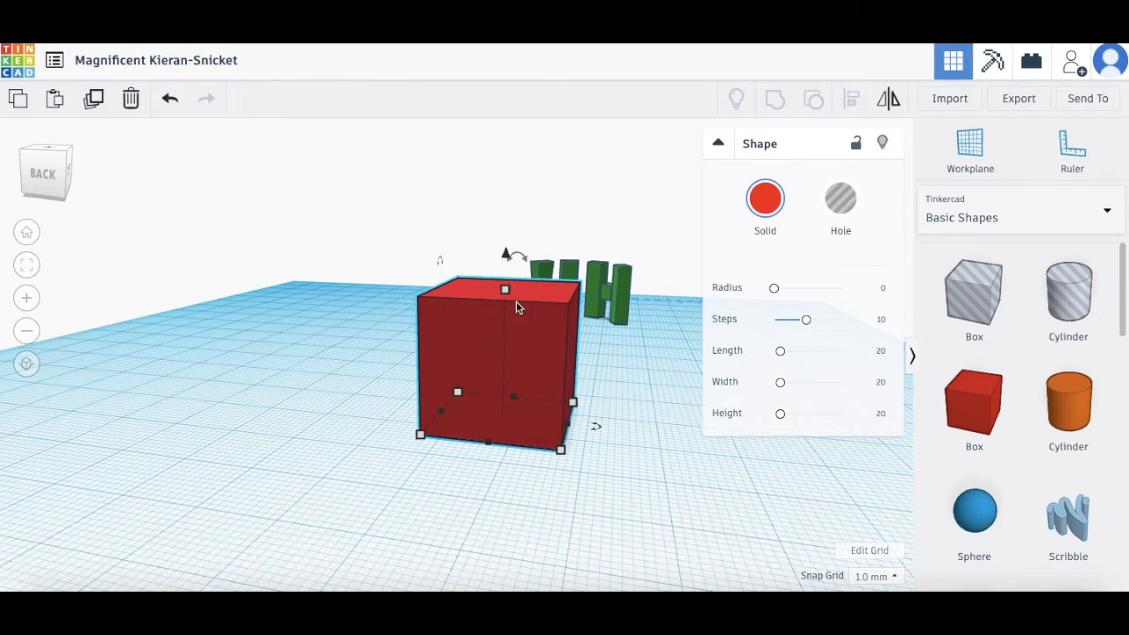
pyautogui.moveTo(505, 291)
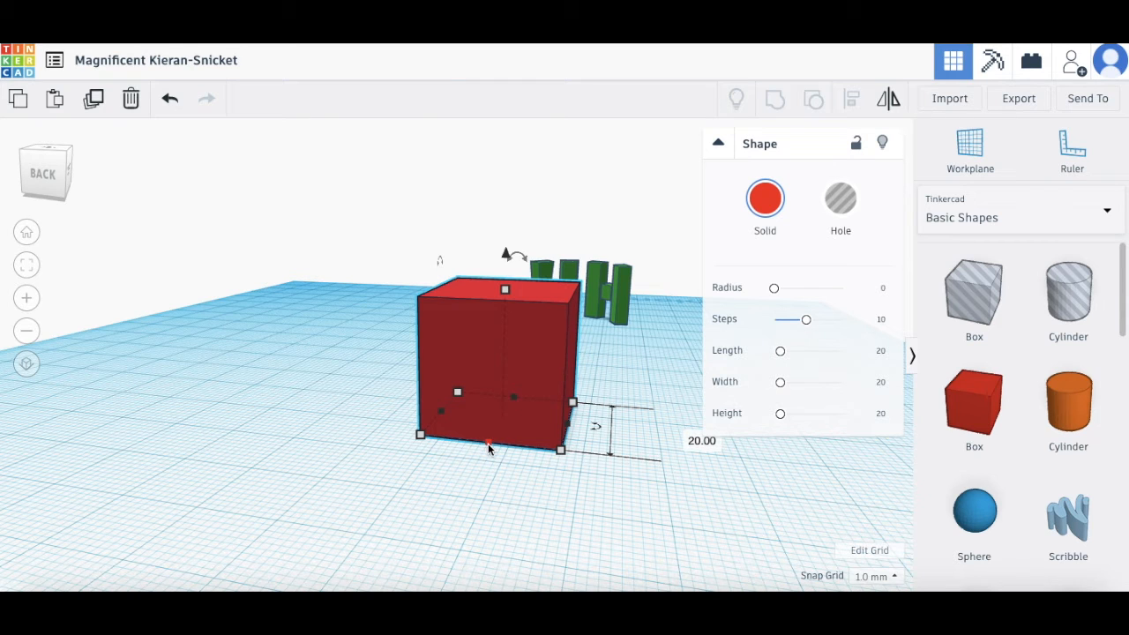
pyautogui.moveTo(442, 411)
pyautogui.mouseDown()
pyautogui.moveTo(556, 434)
pyautogui.moveTo(305, 373)
pyautogui.moveTo(436, 414)
pyautogui.mouseUp()
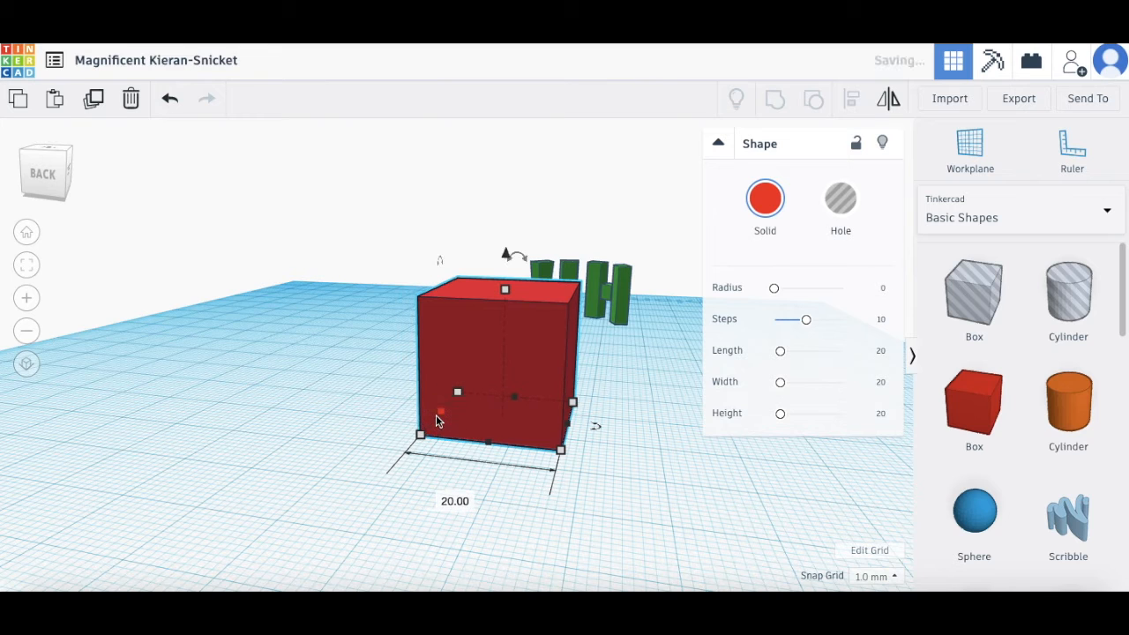
pyautogui.moveTo(489, 443)
pyautogui.mouseDown()
pyautogui.moveTo(502, 409)
pyautogui.moveTo(501, 430)
pyautogui.mouseUp()
pyautogui.moveTo(490, 454); pyautogui.dragTo(491, 448)
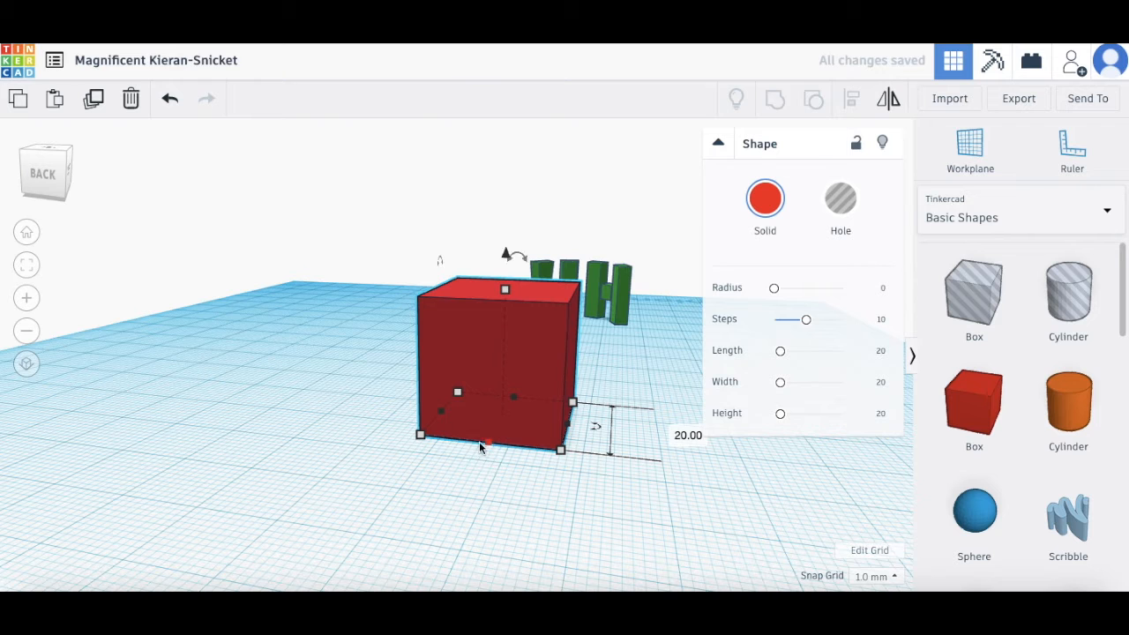
pyautogui.moveTo(422, 437); pyautogui.dragTo(403, 455)
pyautogui.moveTo(457, 394); pyautogui.dragTo(480, 380)
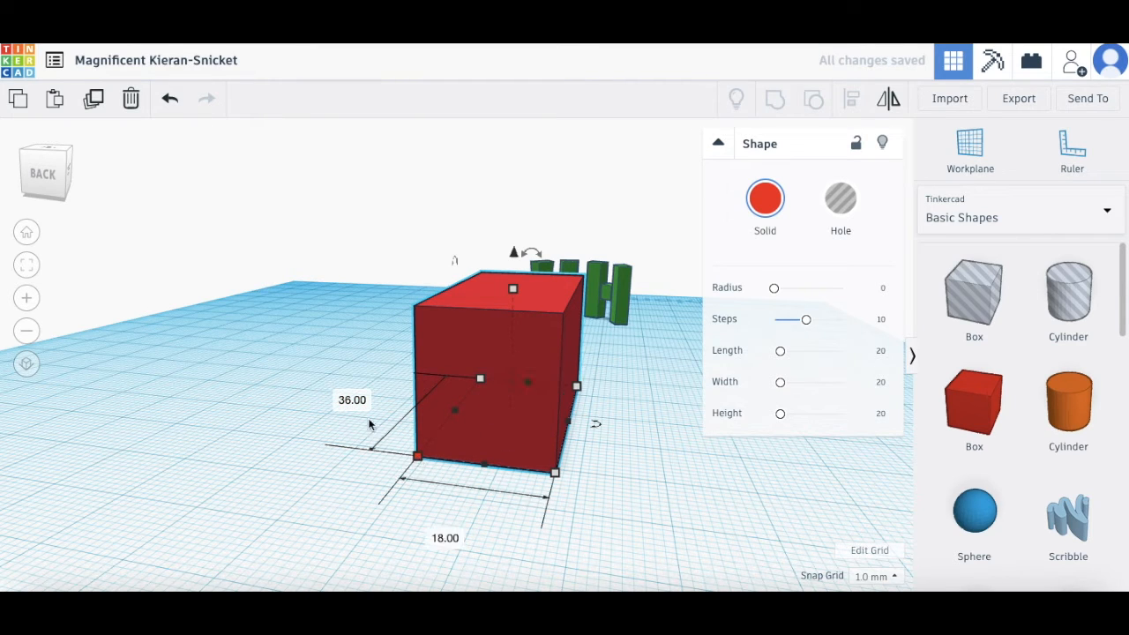
# Step: Change the box's 36.00 length and 18.00 width to 20 mm each
pyautogui.click(345, 400)
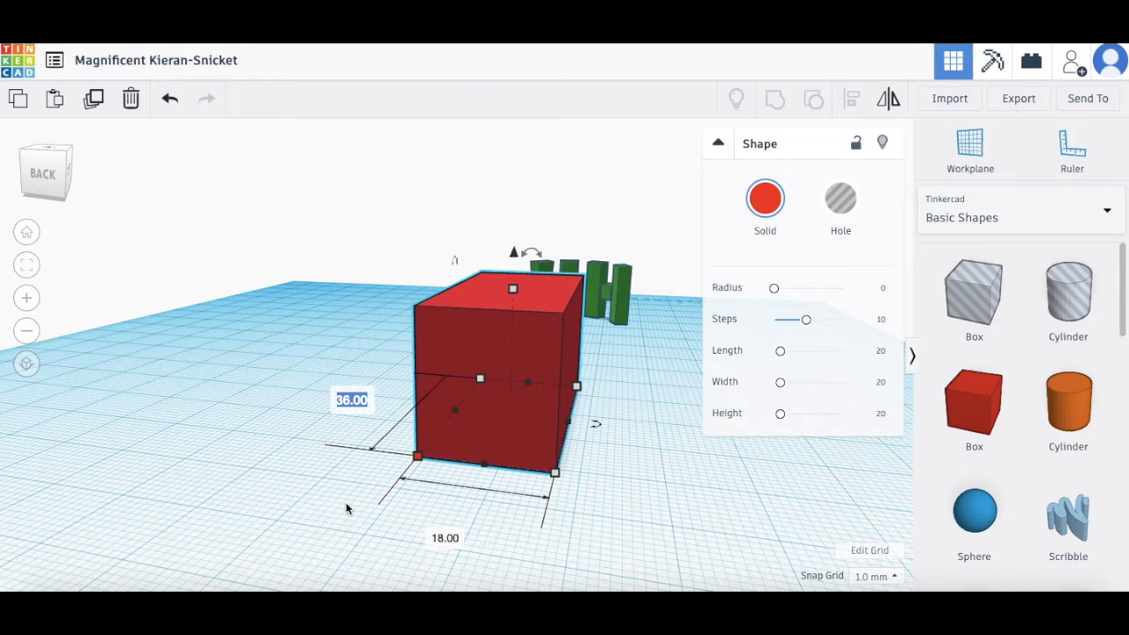
pyautogui.write('20')
pyautogui.press('Return')
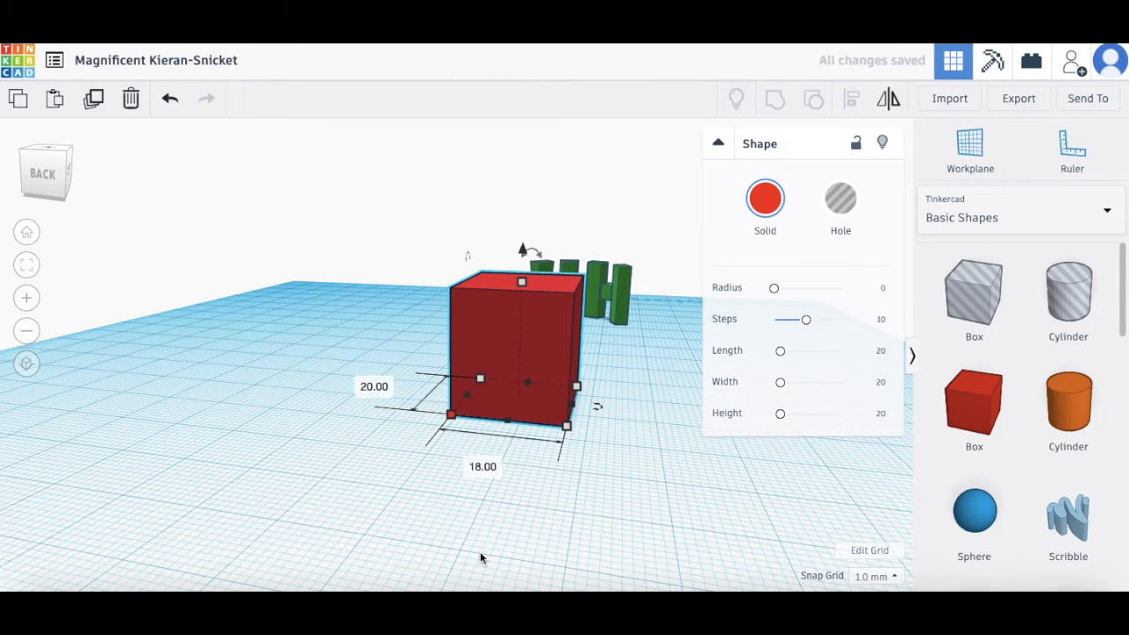
pyautogui.click(481, 467)
pyautogui.write('20')
pyautogui.press('Return')
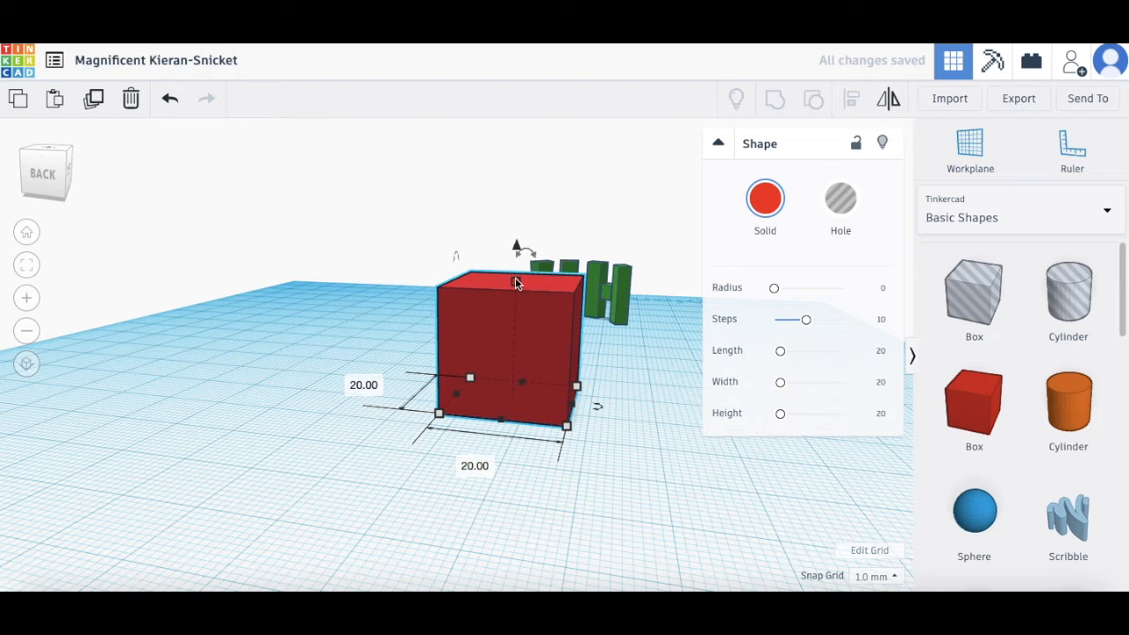
pyautogui.moveTo(676, 471); pyautogui.dragTo(633, 484, button='right')
# Step: Drag the red cube left and then up to a new spot beside the Hi! letters
pyautogui.click(504, 353)
pyautogui.moveTo(504, 352); pyautogui.dragTo(327, 367)
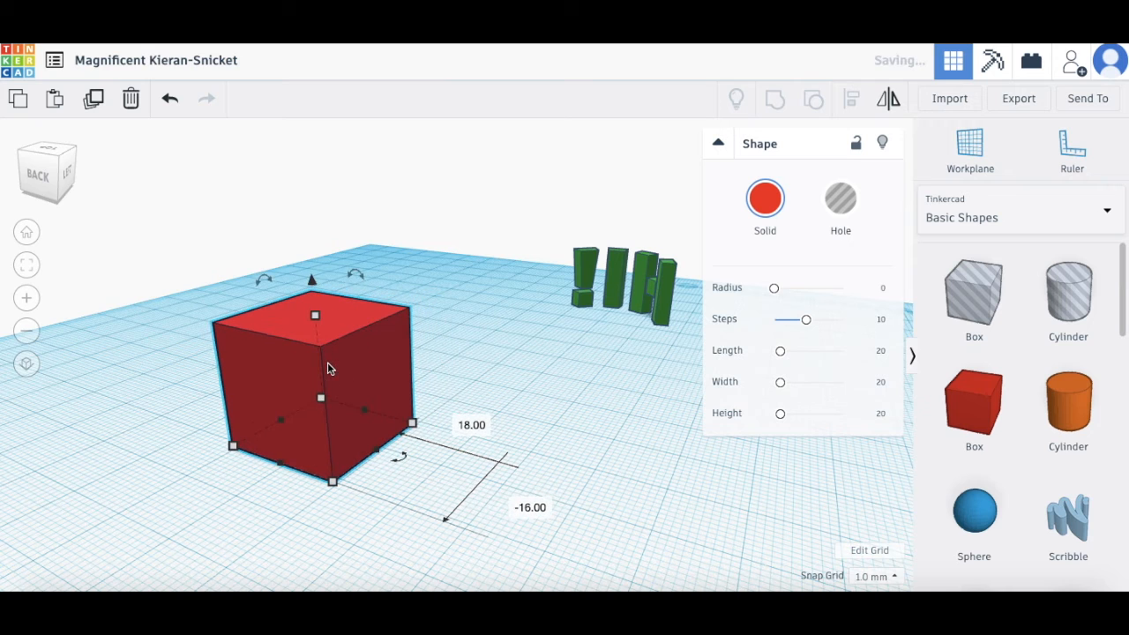
pyautogui.moveTo(357, 274)
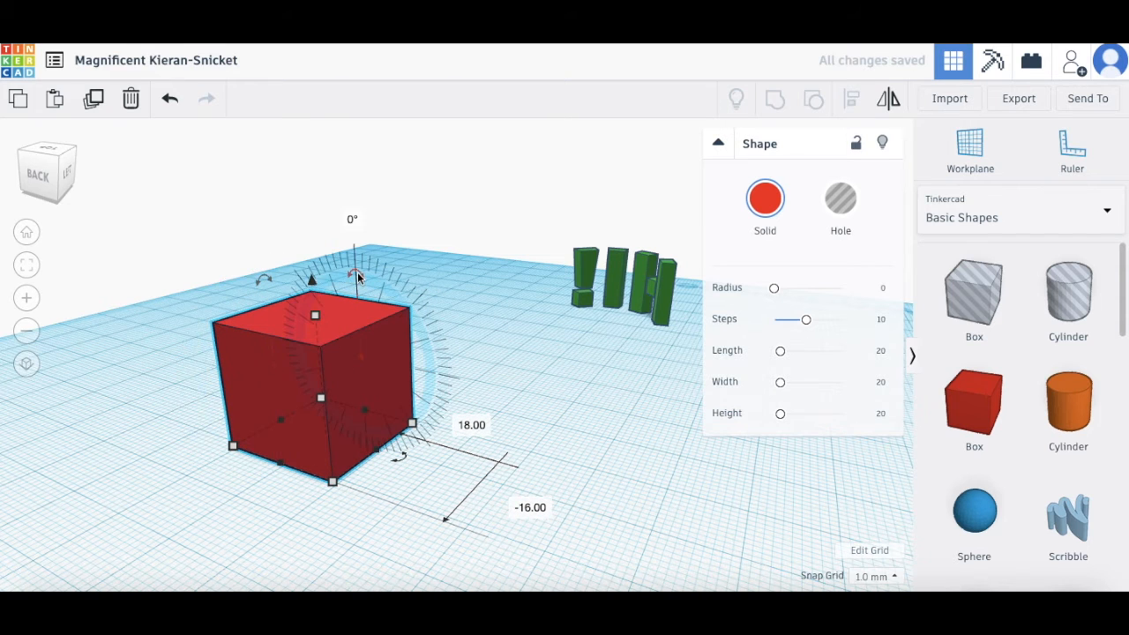
pyautogui.moveTo(399, 460)
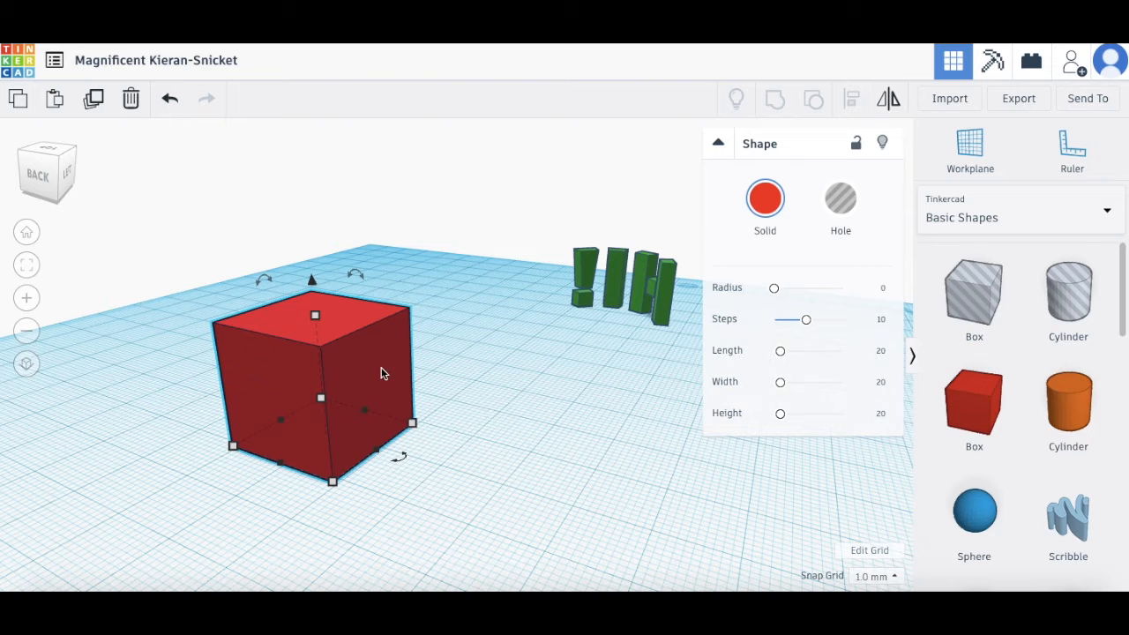
pyautogui.moveTo(379, 374); pyautogui.dragTo(357, 345)
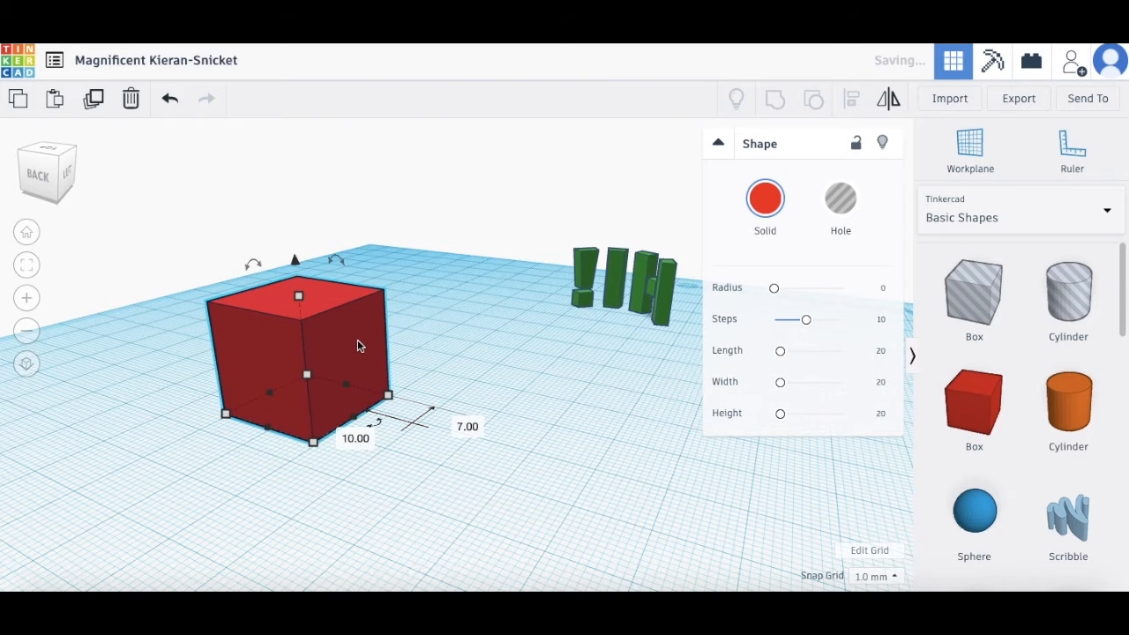
pyautogui.moveTo(297, 491); pyautogui.dragTo(376, 491, button='right')
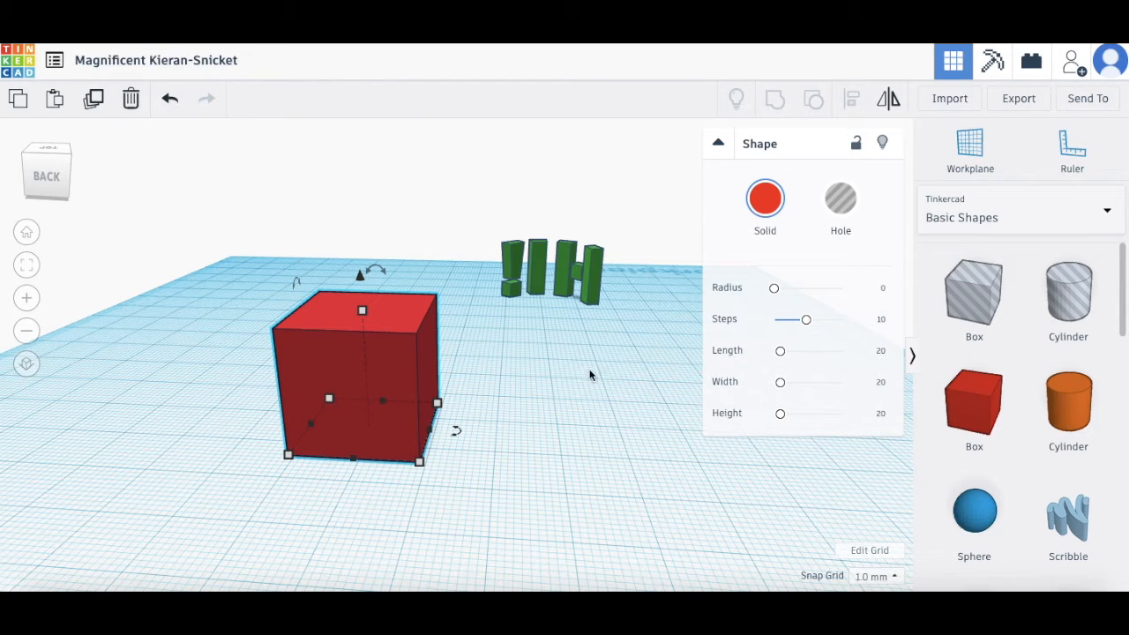
# Step: Paste and duplicate the red cube into several copies spread across the workplane
pyautogui.hotkey('ctrl', 'v')
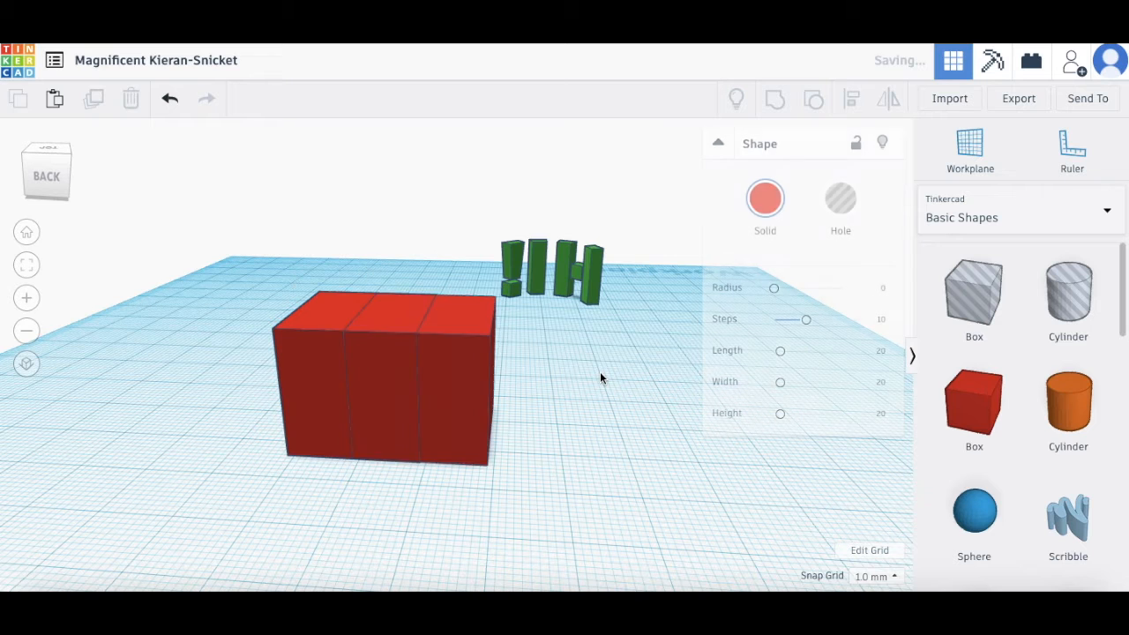
pyautogui.moveTo(465, 346); pyautogui.dragTo(607, 355)
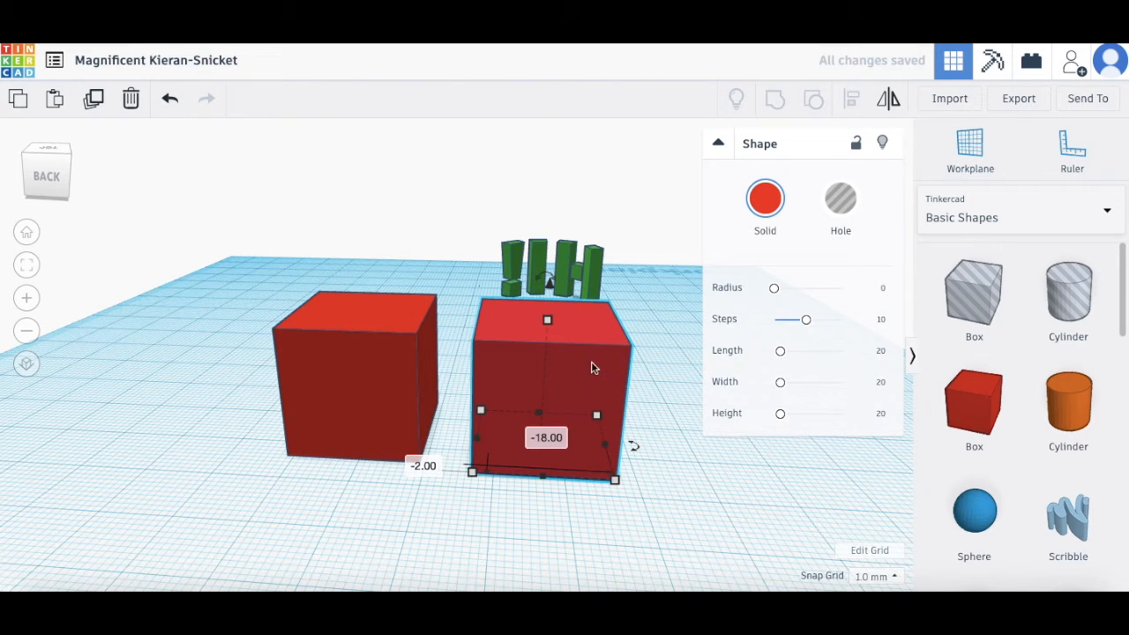
pyautogui.hotkey('ctrl', 'd')
pyautogui.hotkey('ctrl', 'd')
pyautogui.hotkey('ctrl', 'd')
pyautogui.hotkey('ctrl', 'd')
pyautogui.hotkey('ctrl', 'd')
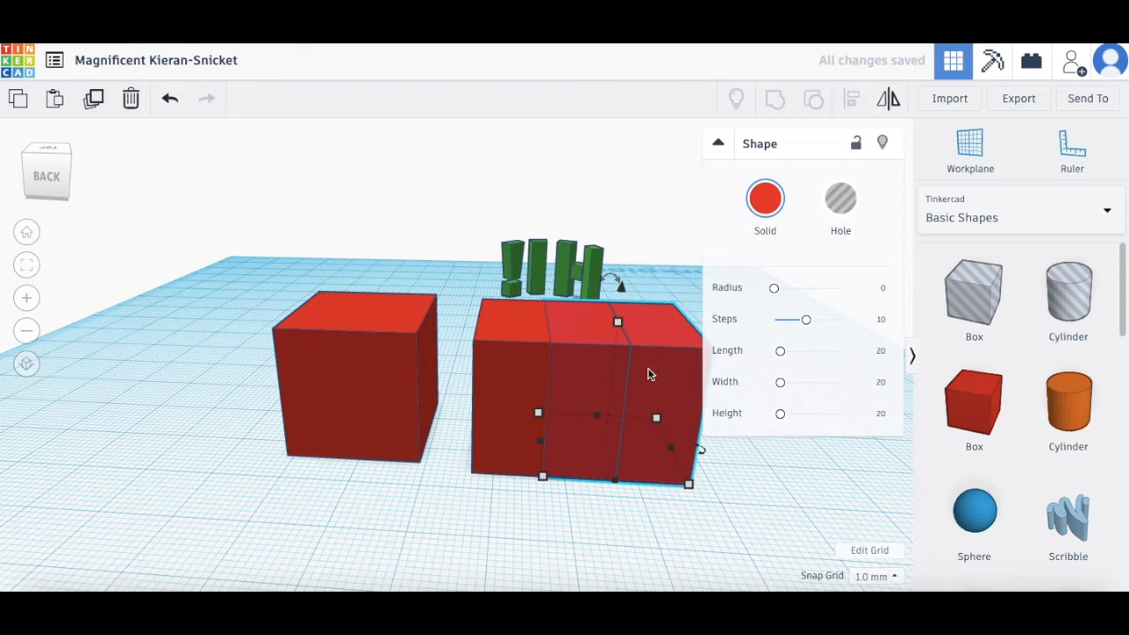
pyautogui.moveTo(499, 398); pyautogui.dragTo(111, 419)
pyautogui.moveTo(567, 396); pyautogui.dragTo(462, 317)
pyautogui.moveTo(679, 391); pyautogui.dragTo(441, 473)
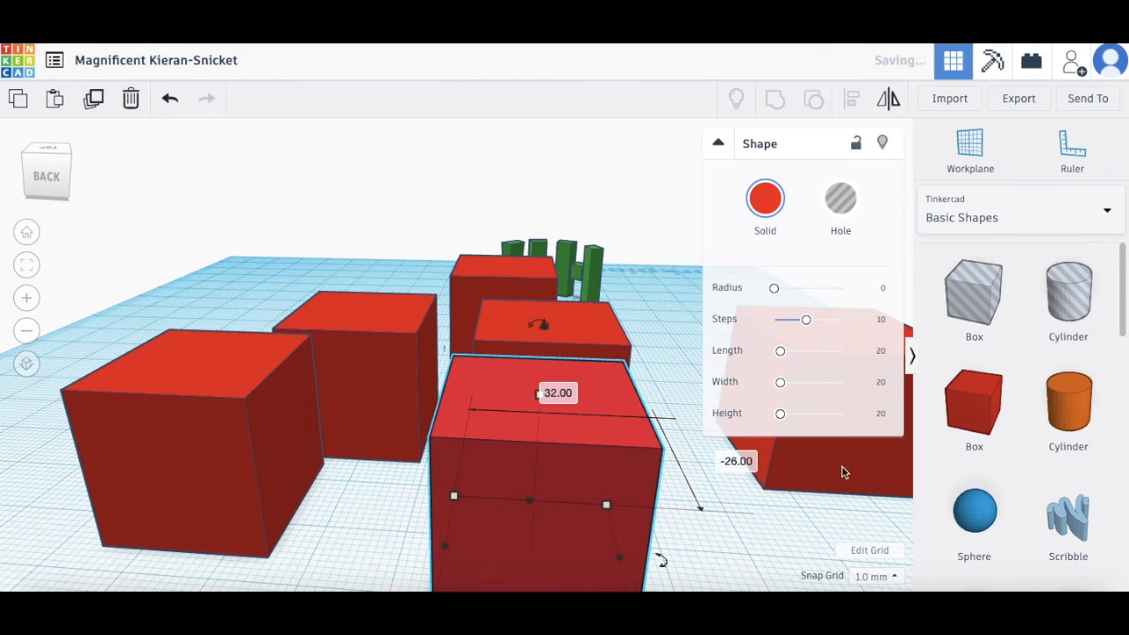
pyautogui.moveTo(829, 463); pyautogui.dragTo(670, 422)
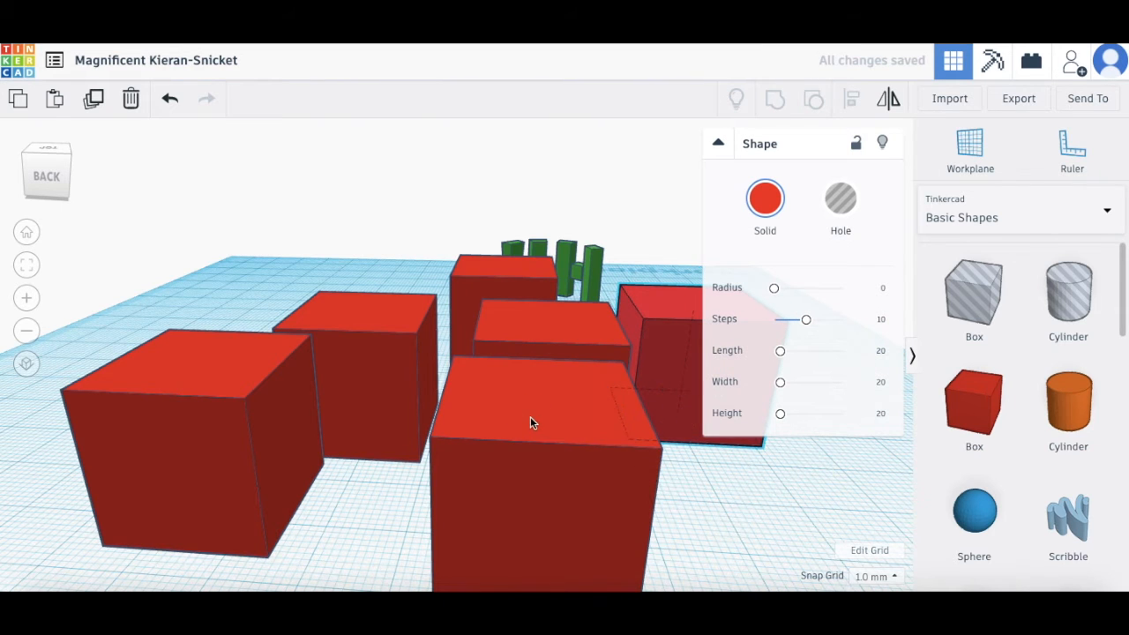
# Step: Delete the five extra cube copies, leaving one red cube
pyautogui.press('Delete')
pyautogui.click(538, 353)
pyautogui.press('Delete')
pyautogui.click(715, 363)
pyautogui.press('Delete')
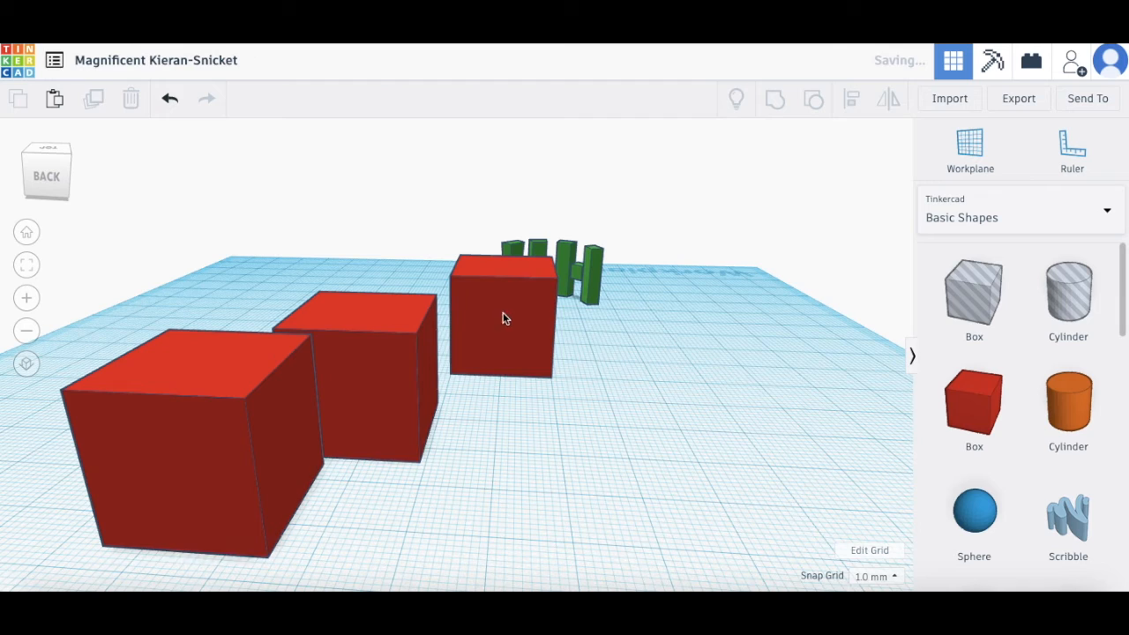
pyautogui.click(494, 316)
pyautogui.press('Delete')
pyautogui.click(272, 437)
pyautogui.press('Delete')
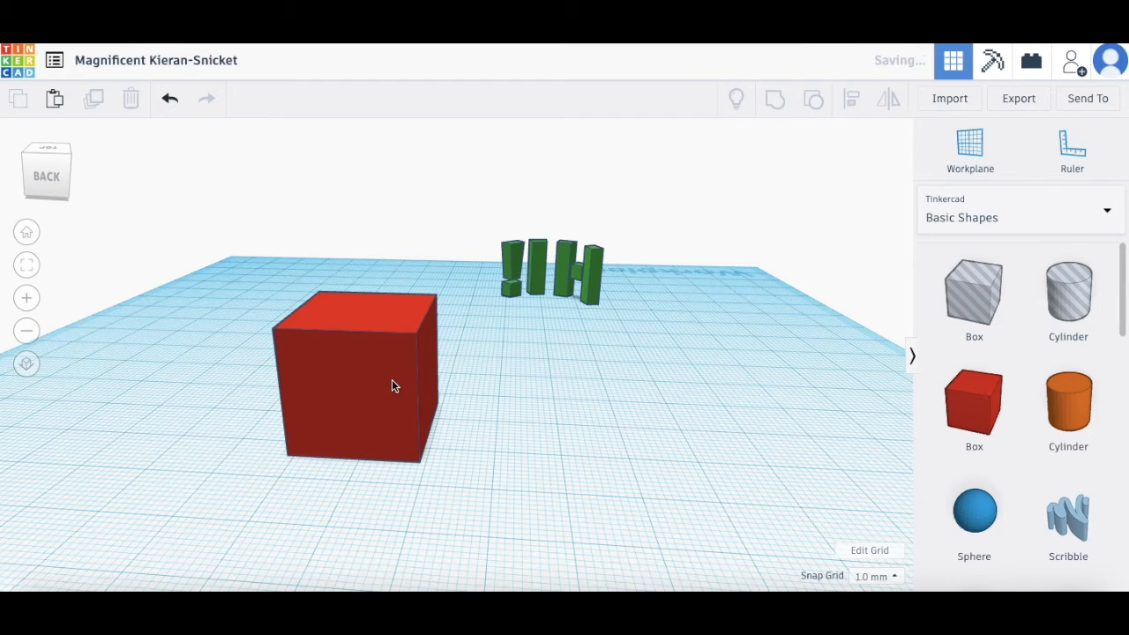
pyautogui.moveTo(513, 392); pyautogui.dragTo(541, 403, button='right')
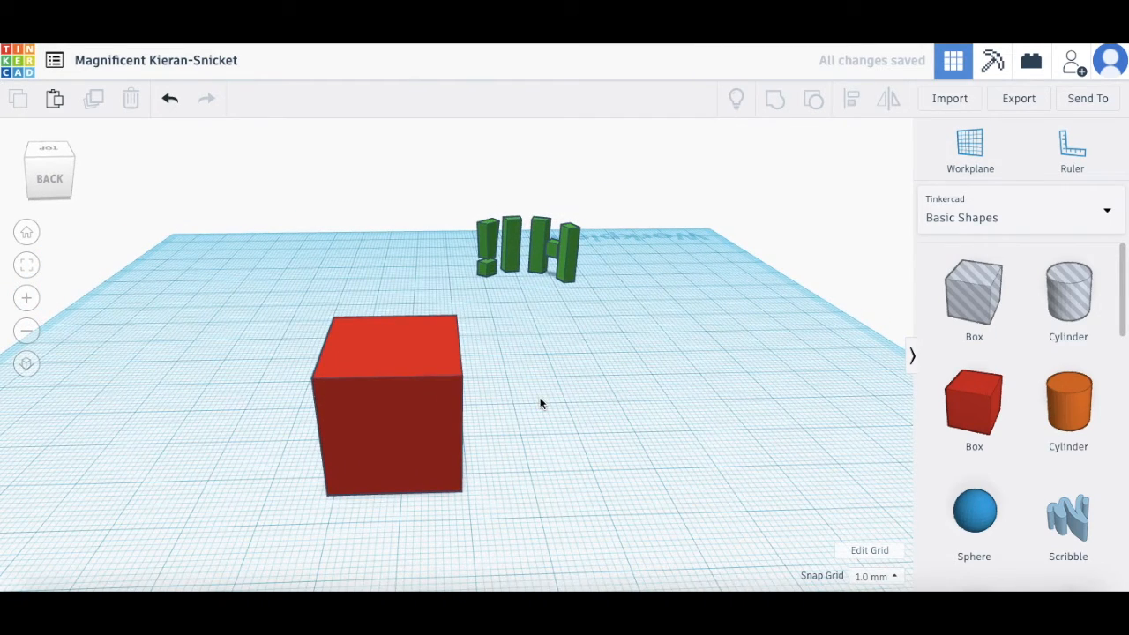
# Step: Delete the red cube and place a new sphere on the workplane
pyautogui.click(408, 396)
pyautogui.press('Delete')
pyautogui.moveTo(975, 513); pyautogui.dragTo(378, 426)
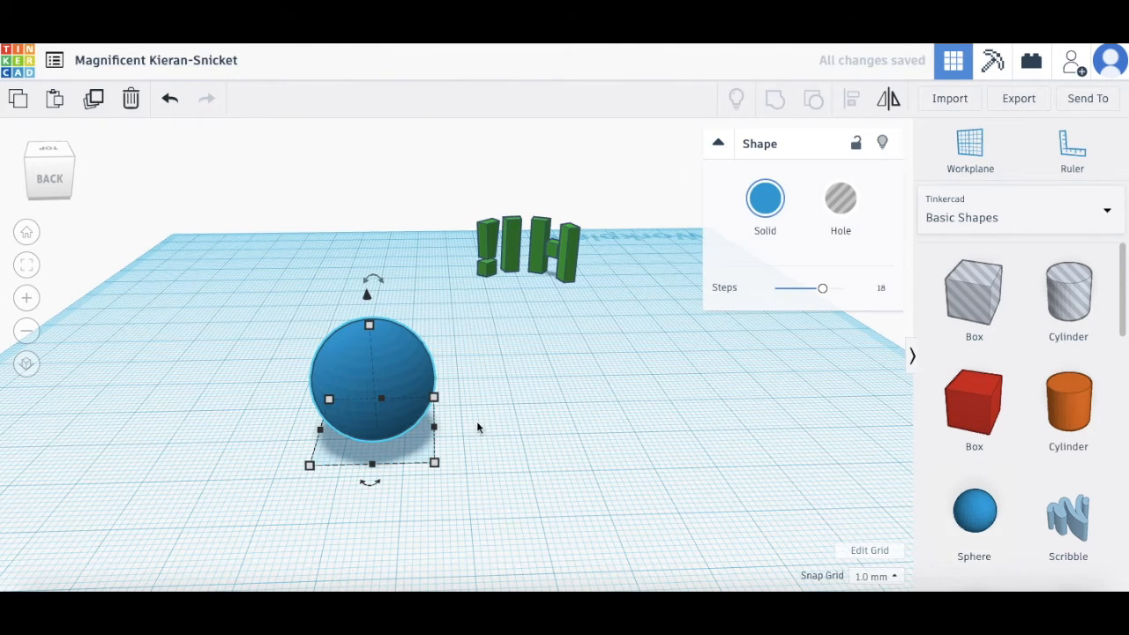
pyautogui.moveTo(215, 444); pyautogui.dragTo(282, 443, button='right')
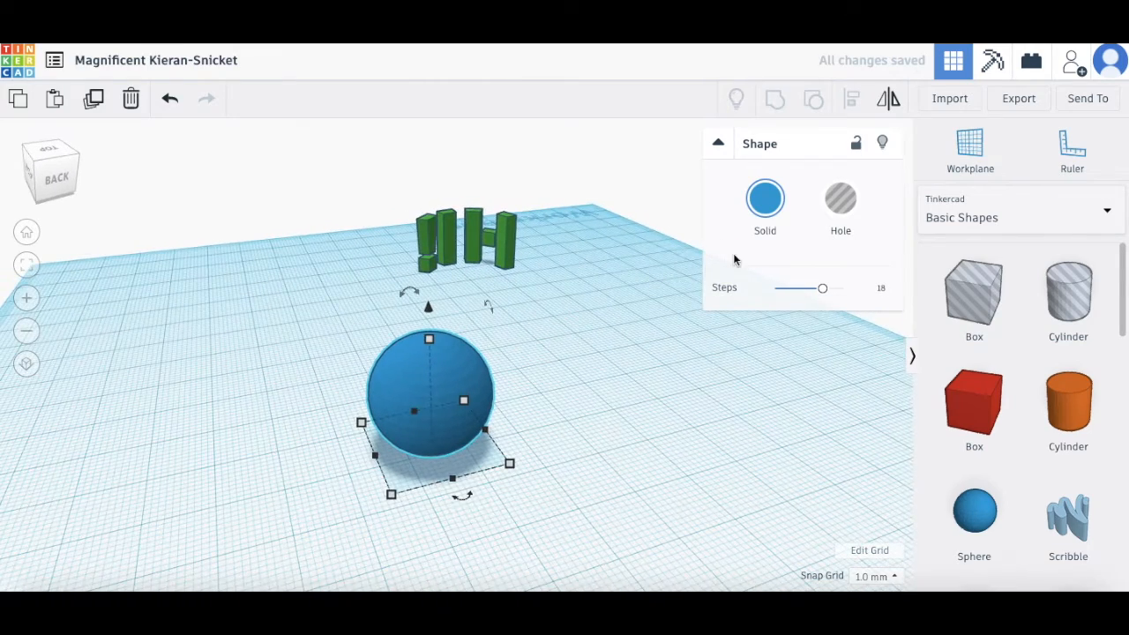
# Step: Colour the sphere orange and stretch it to 29 mm tall
pyautogui.click(773, 206)
pyautogui.click(776, 343)
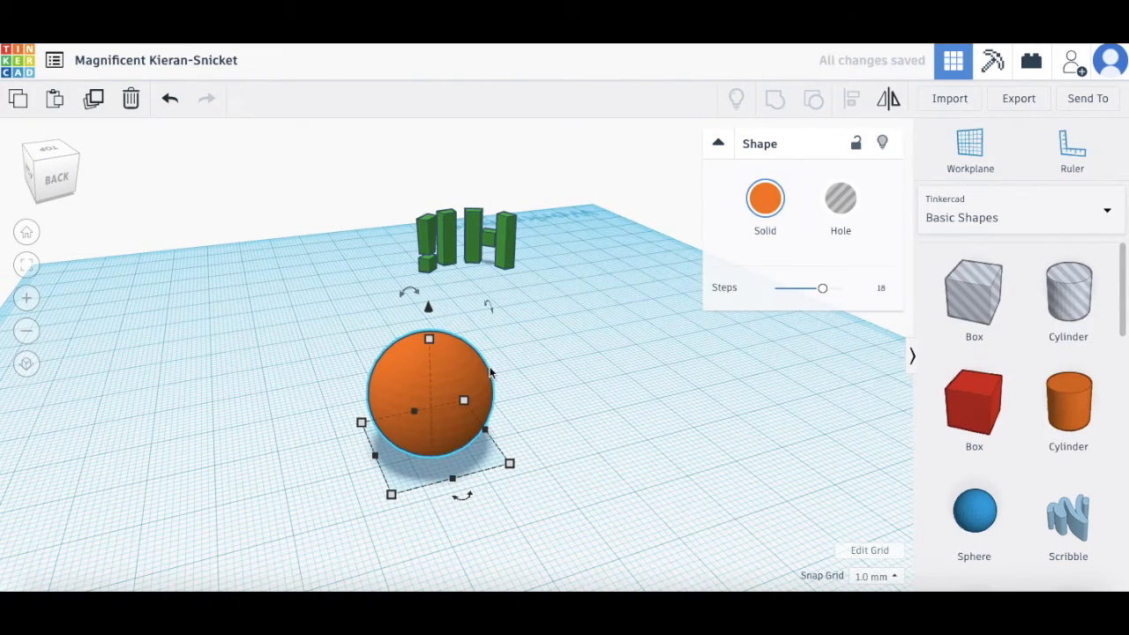
pyautogui.moveTo(431, 345); pyautogui.dragTo(425, 291)
pyautogui.moveTo(656, 312); pyautogui.dragTo(544, 398, button='right')
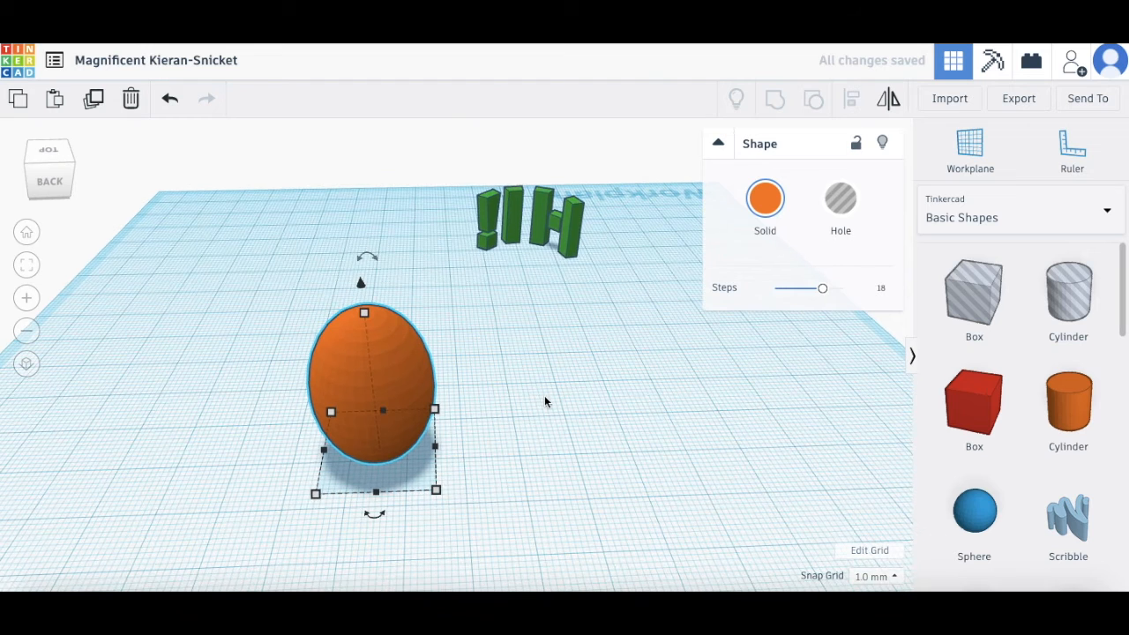
pyautogui.click(452, 393)
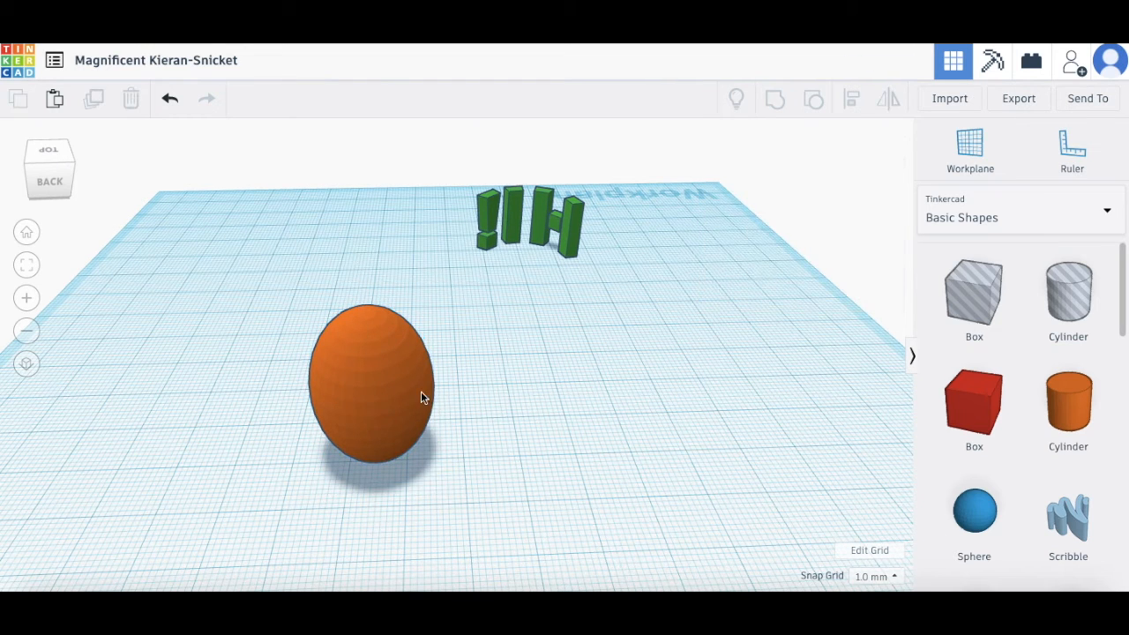
pyautogui.click(396, 383)
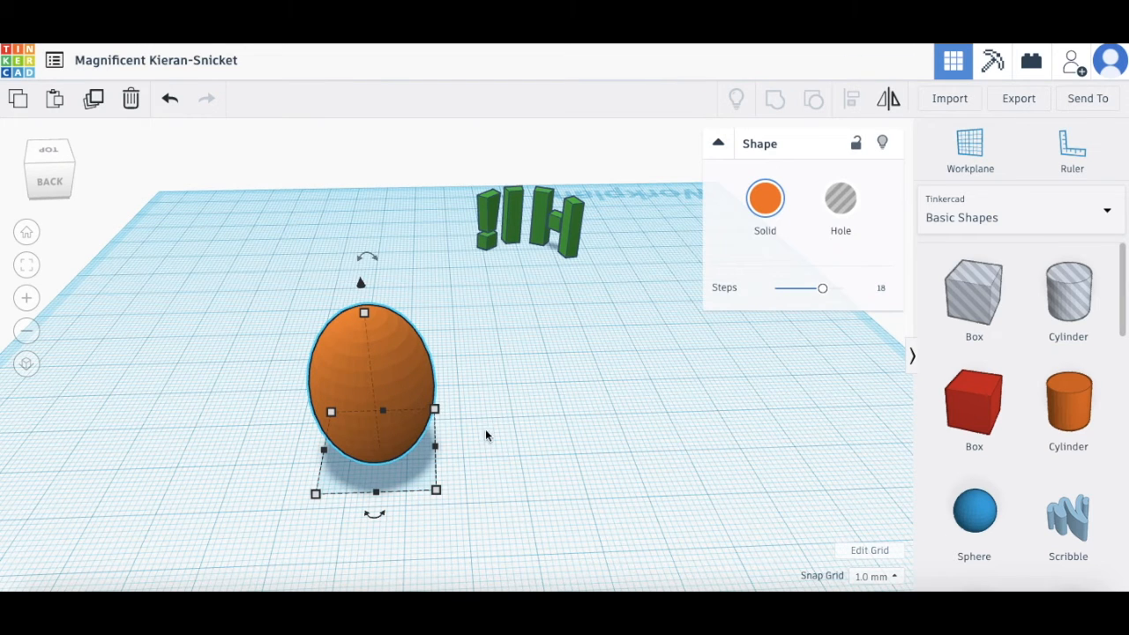
pyautogui.click(345, 413)
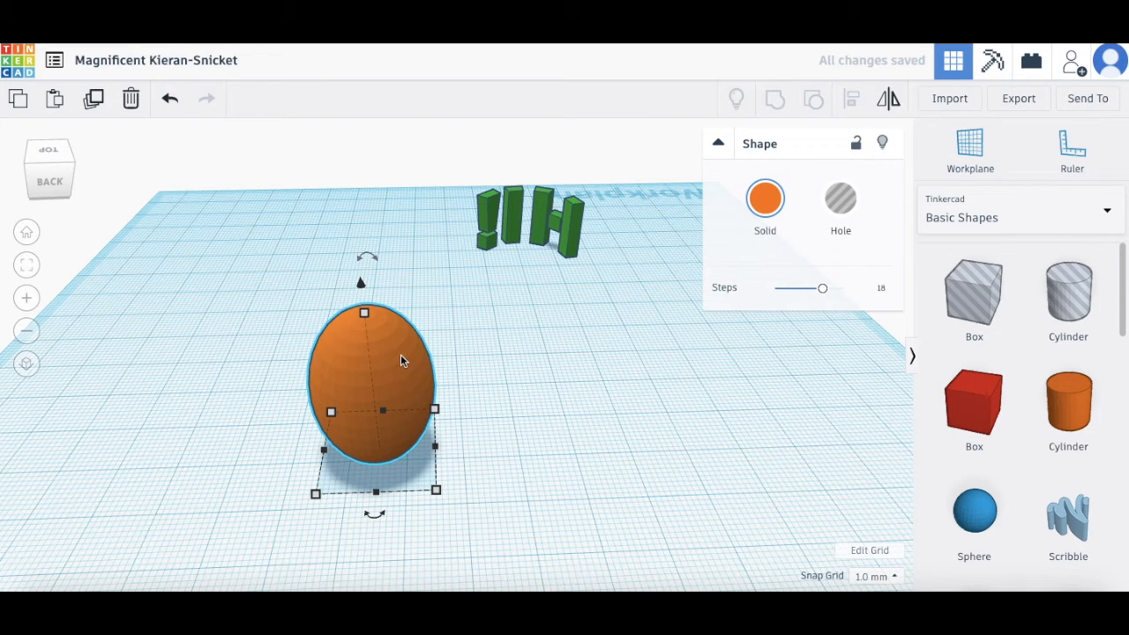
pyautogui.hotkey('ctrl', 'd')
pyautogui.moveTo(398, 356); pyautogui.dragTo(646, 362)
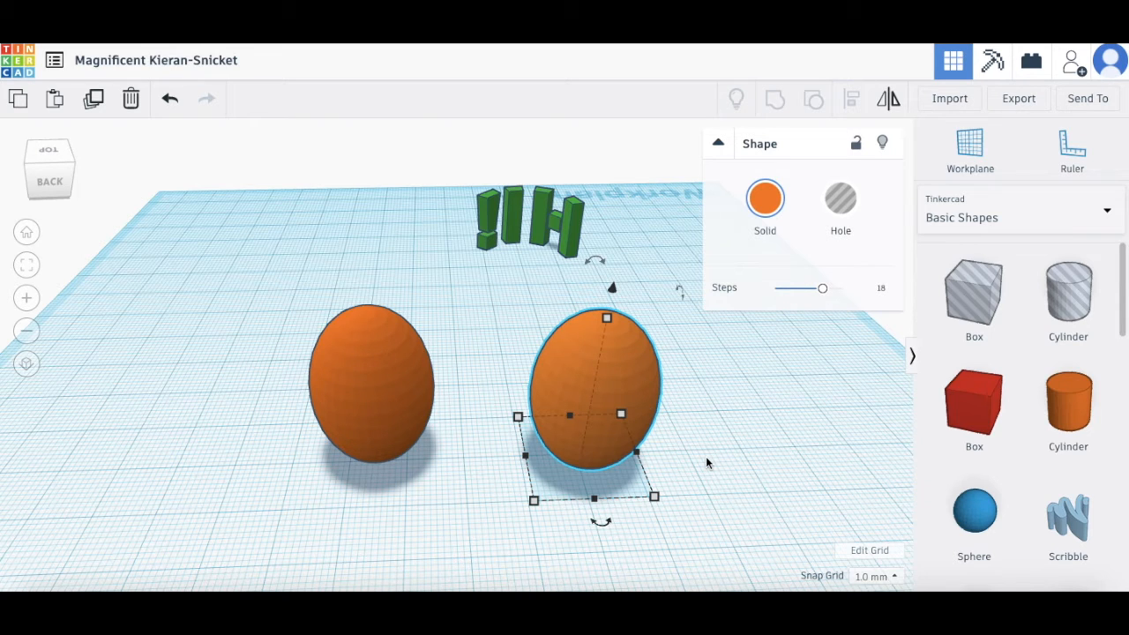
pyautogui.hotkey('ctrl', 'd')
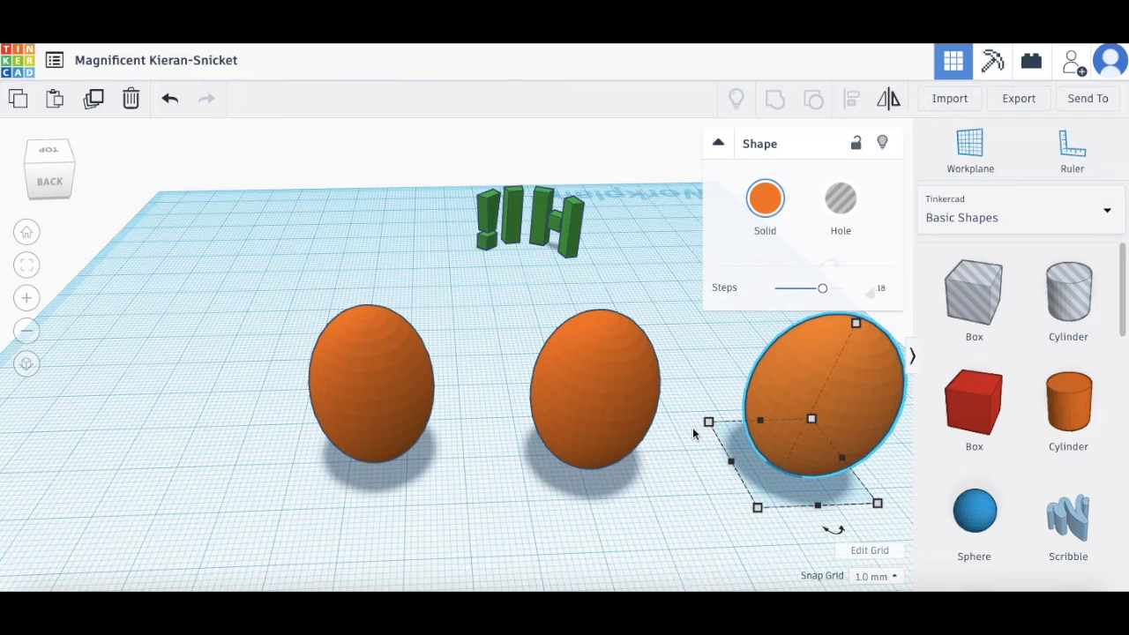
pyautogui.press('Delete')
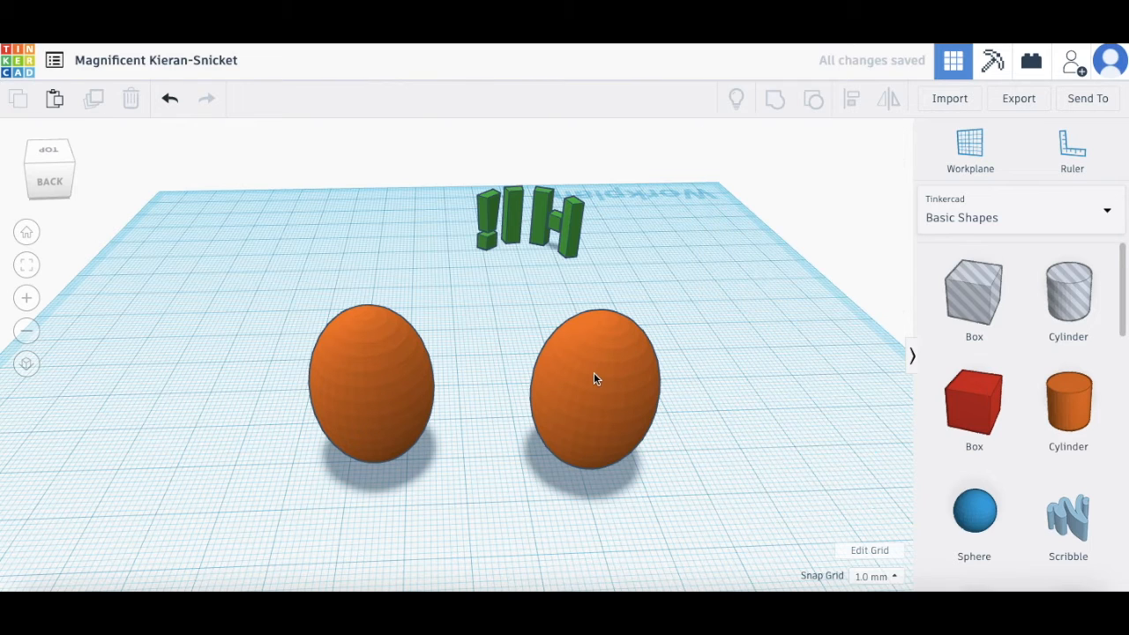
pyautogui.click(593, 373)
pyautogui.press('Delete')
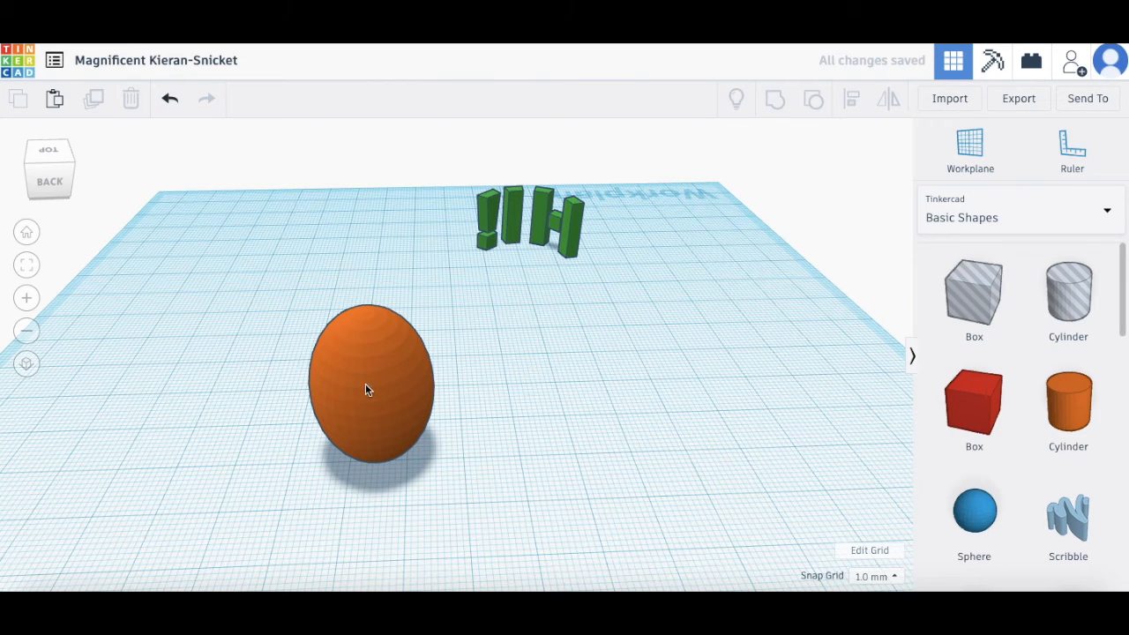
# Step: Nudge the orange egg slightly forward and rotate it -22.5°
pyautogui.click(366, 386)
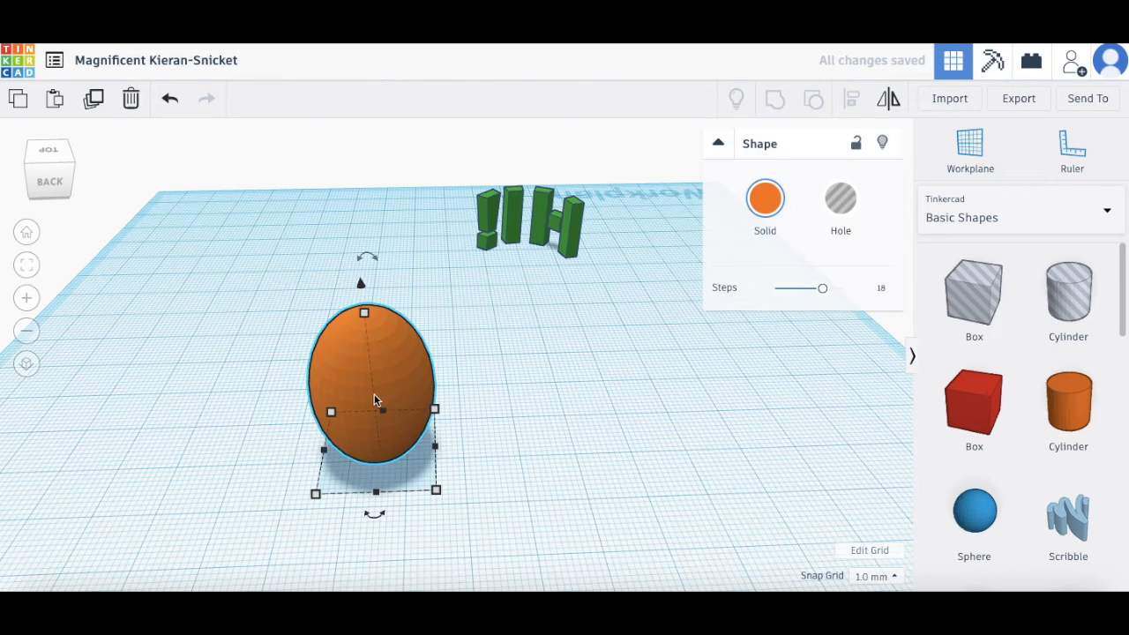
pyautogui.click(429, 361)
pyautogui.click(413, 369)
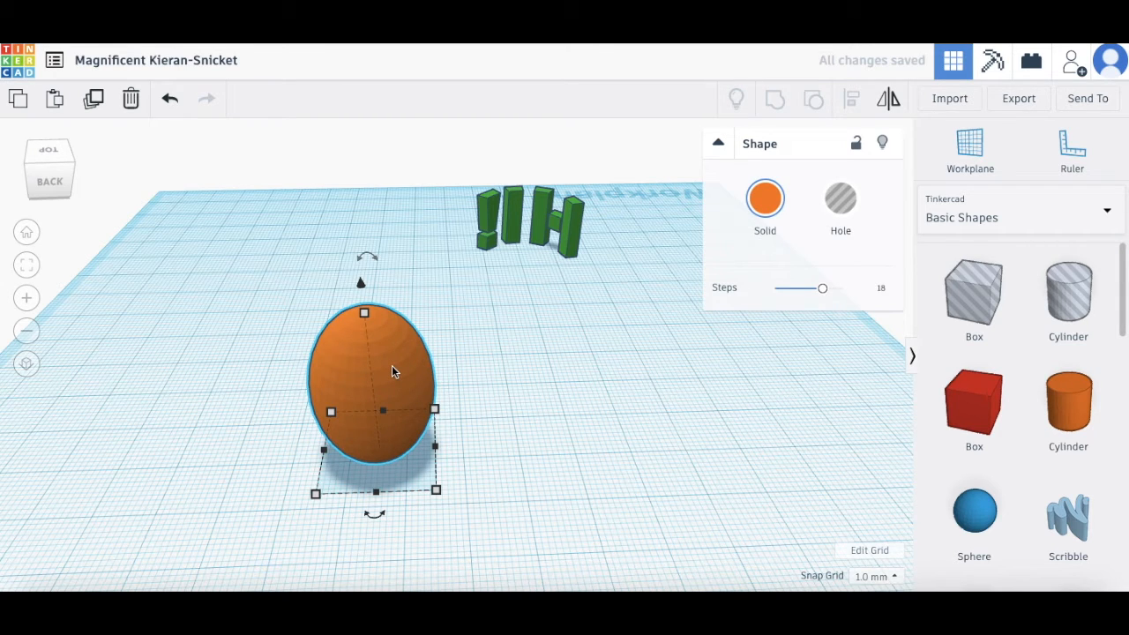
pyautogui.moveTo(386, 368); pyautogui.dragTo(396, 388)
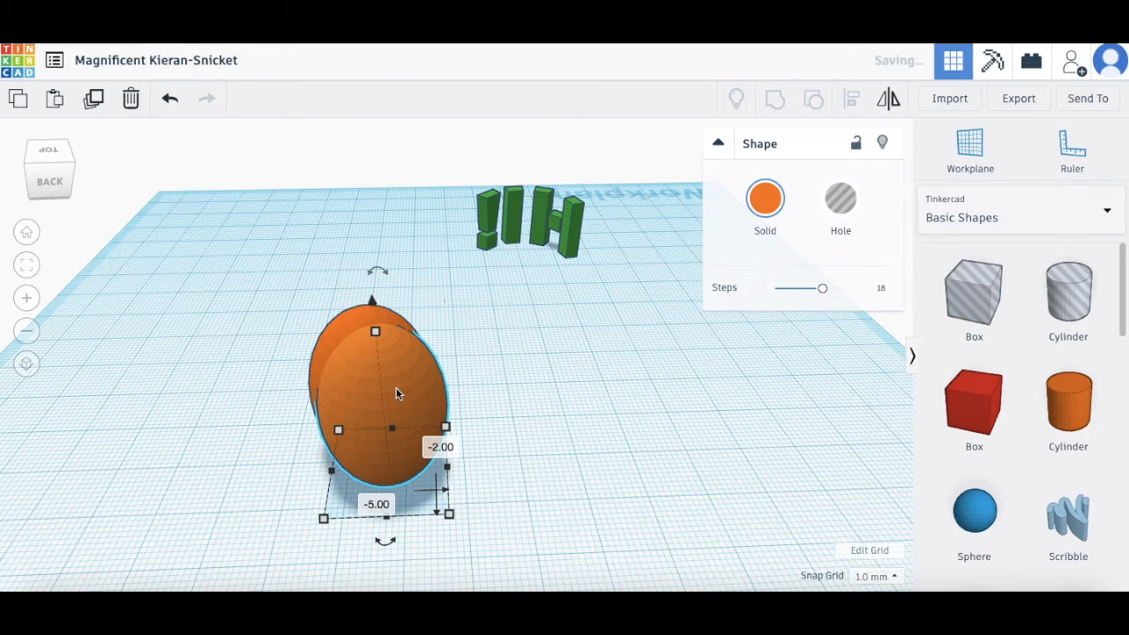
pyautogui.moveTo(233, 430); pyautogui.dragTo(291, 441, button='right')
pyautogui.moveTo(528, 547); pyautogui.dragTo(554, 505)
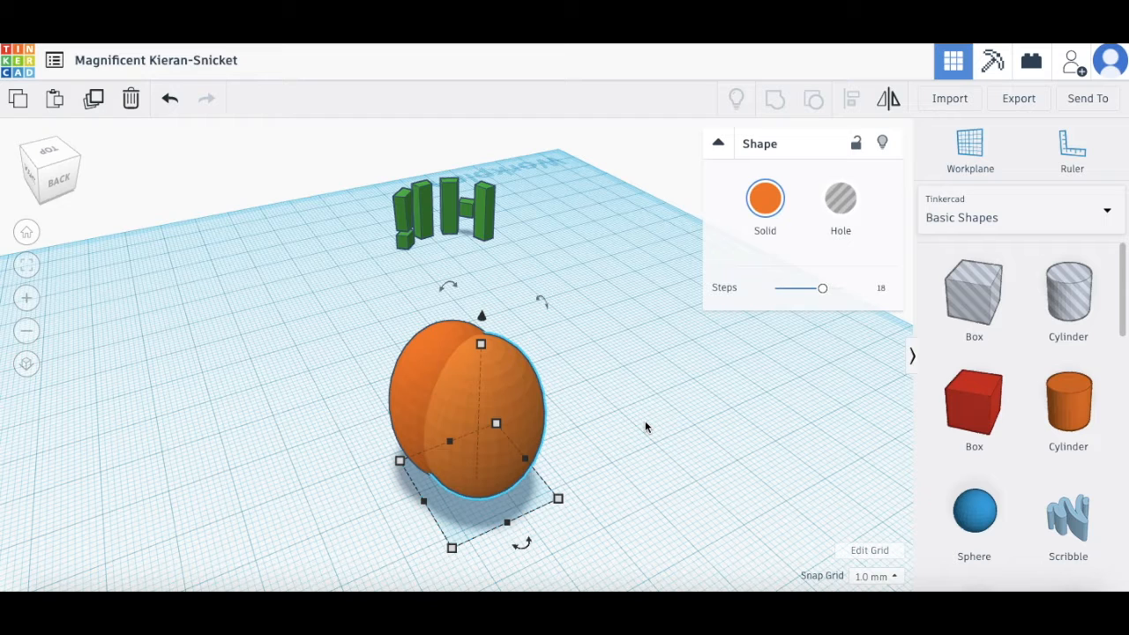
# Step: Make rotated egg copies with Ctrl+D to form a ribbed pumpkin, then add a sphere beside it
pyautogui.hotkey('ctrl', 'v')
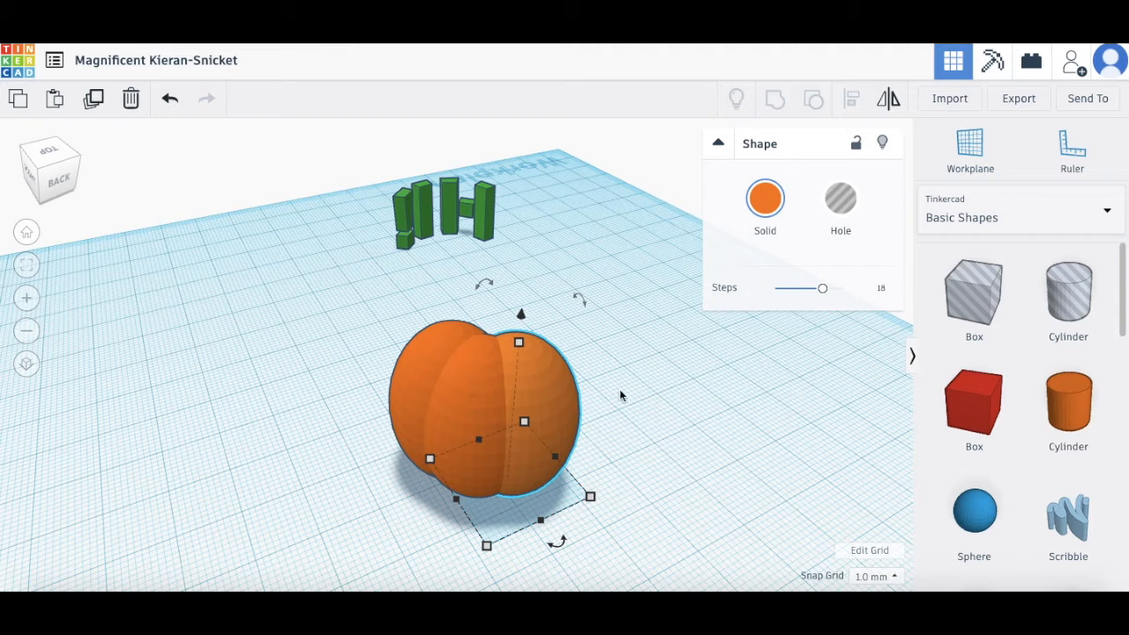
pyautogui.hotkey('ctrl', 'd')
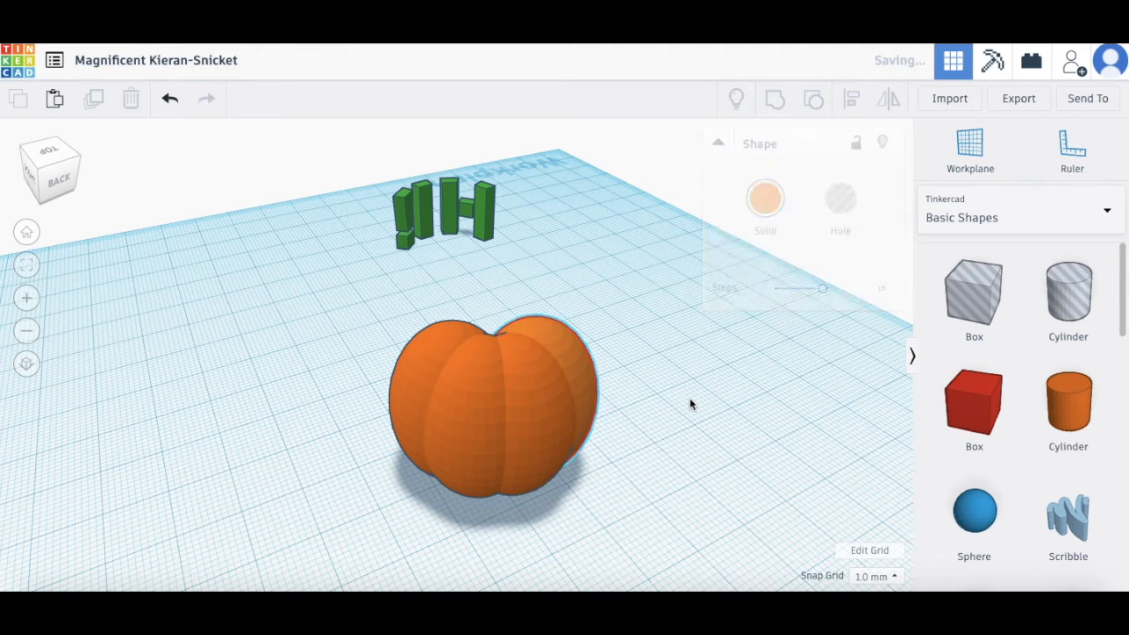
pyautogui.hotkey('ctrl', 'd')
pyautogui.hotkey('ctrl', 'd')
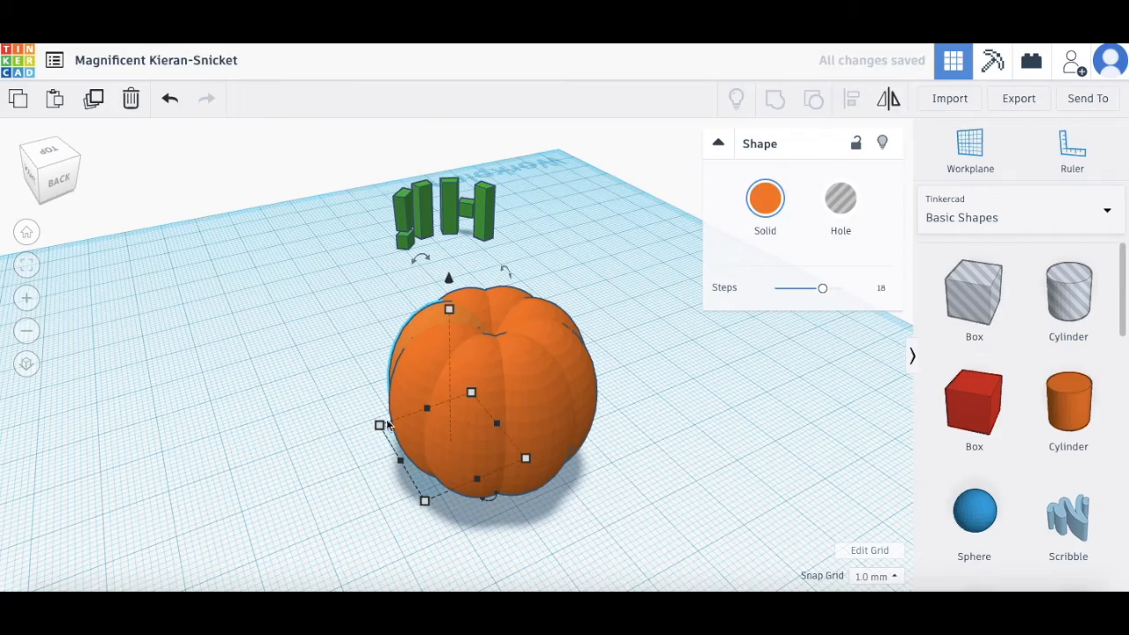
pyautogui.moveTo(277, 418); pyautogui.dragTo(112, 432, button='right')
pyautogui.moveTo(134, 435); pyautogui.dragTo(167, 436, button='right')
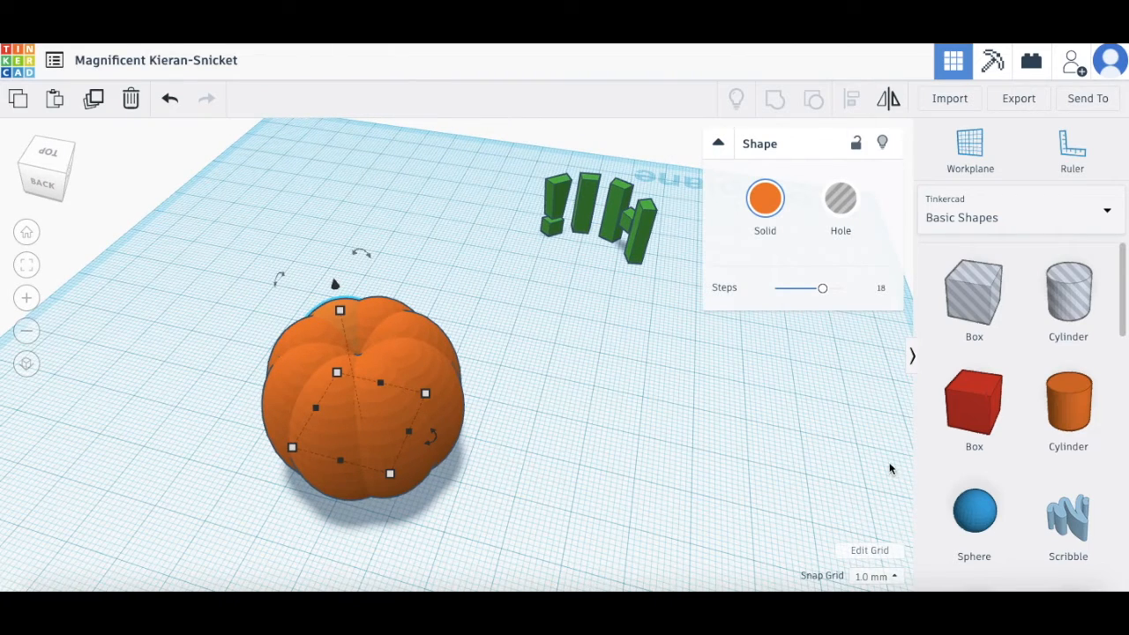
pyautogui.moveTo(959, 526); pyautogui.dragTo(597, 472)
pyautogui.moveTo(471, 518); pyautogui.dragTo(376, 484, button='right')
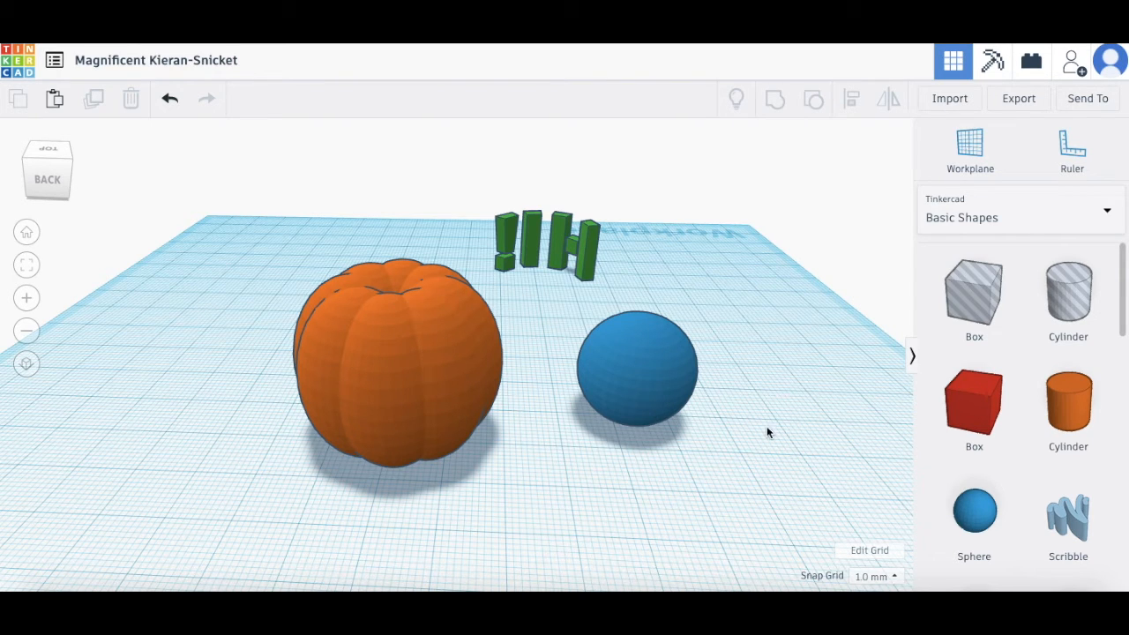
# Step: Add a cylinder and resize it to 7 mm wide and 7 mm tall
pyautogui.moveTo(1078, 422); pyautogui.dragTo(568, 496)
pyautogui.moveTo(1067, 414); pyautogui.dragTo(590, 501)
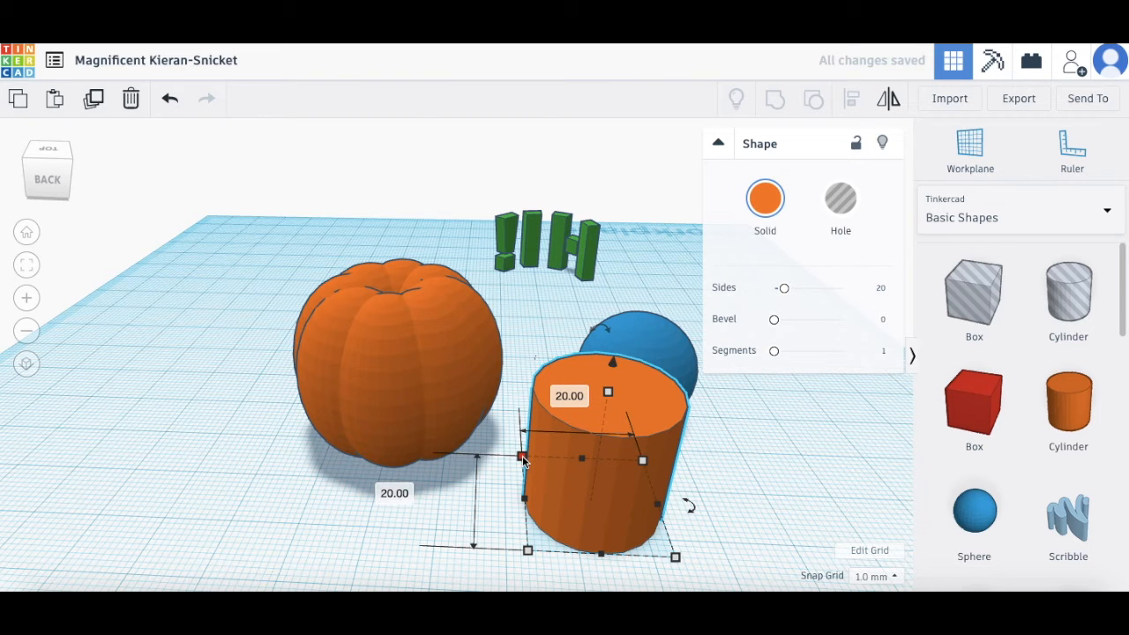
pyautogui.click(401, 494)
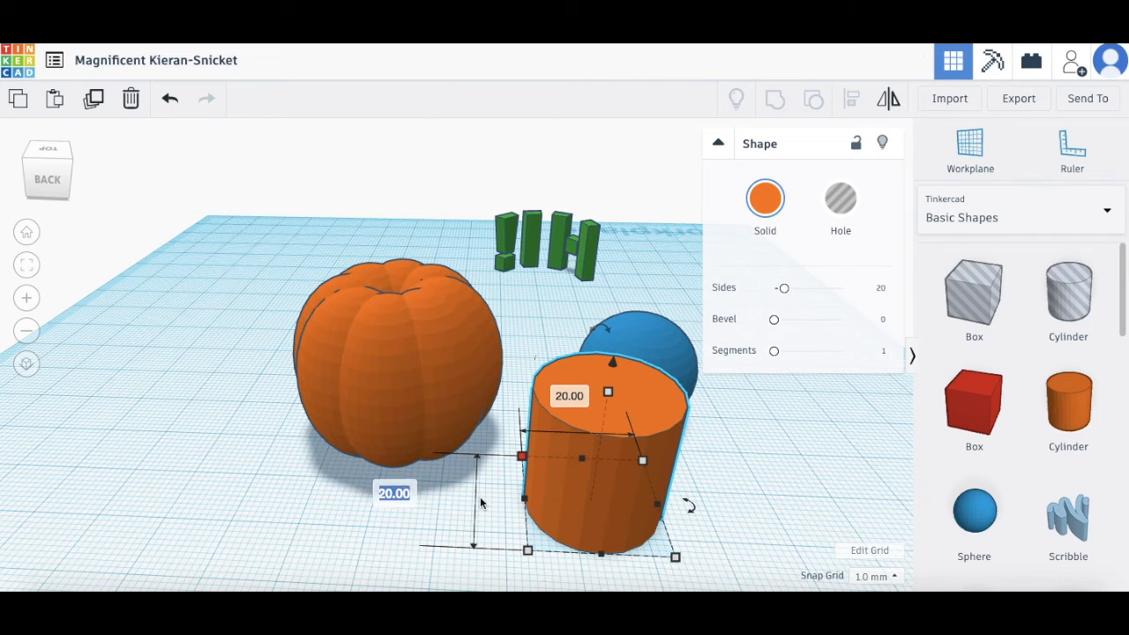
pyautogui.click(385, 492)
pyautogui.write('7')
pyautogui.click(575, 405)
pyautogui.write('7')
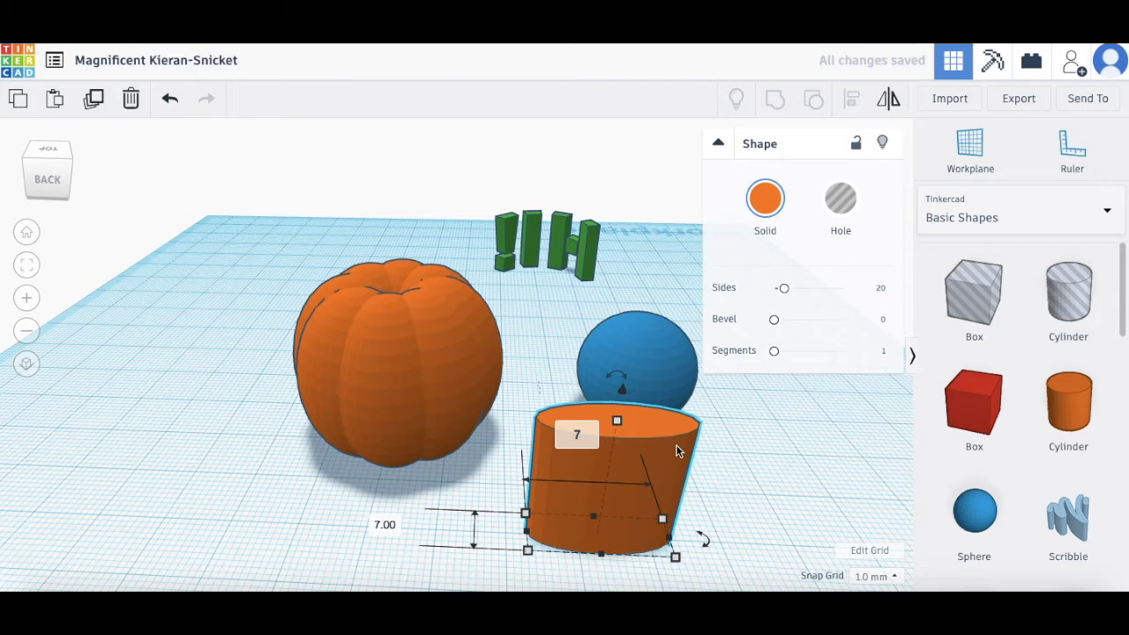
pyautogui.press('Return')
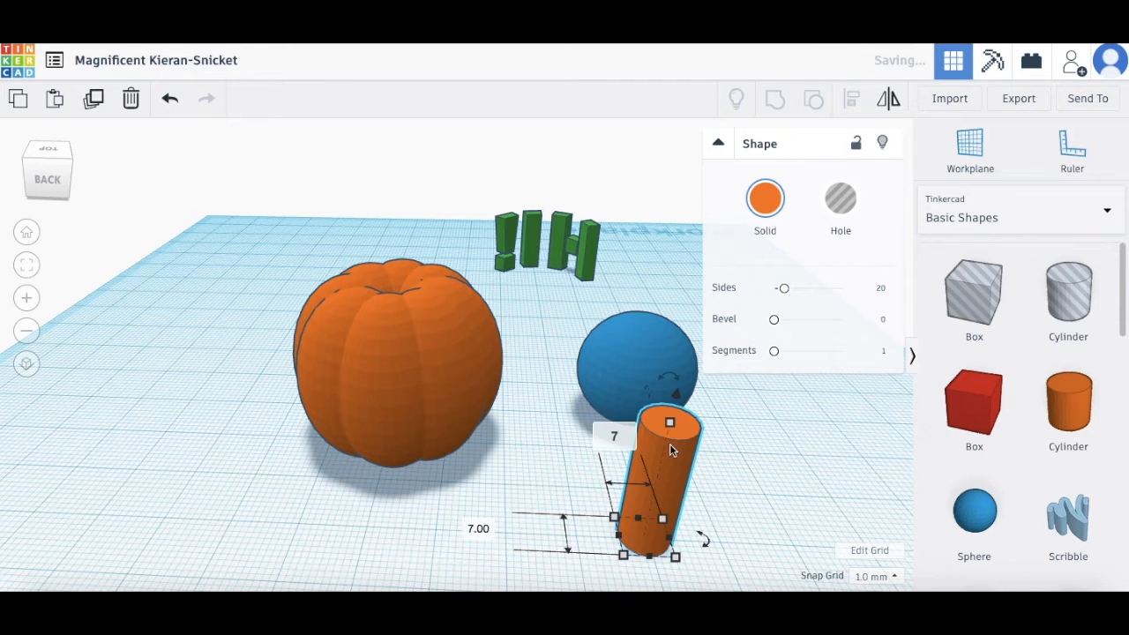
pyautogui.click(670, 421)
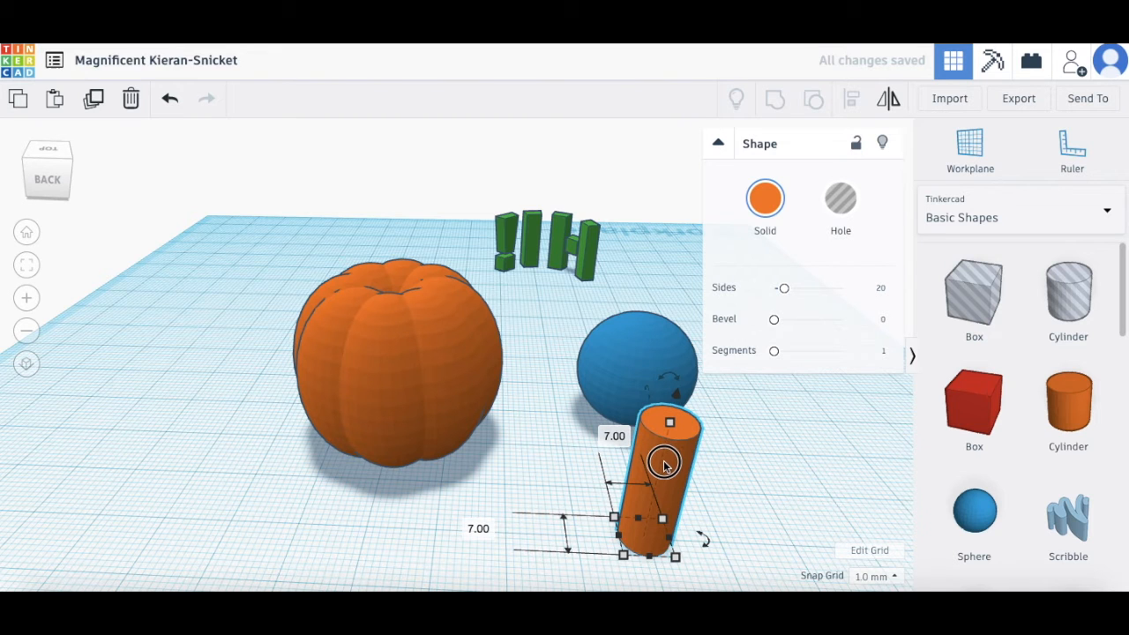
pyautogui.moveTo(671, 424); pyautogui.dragTo(651, 499)
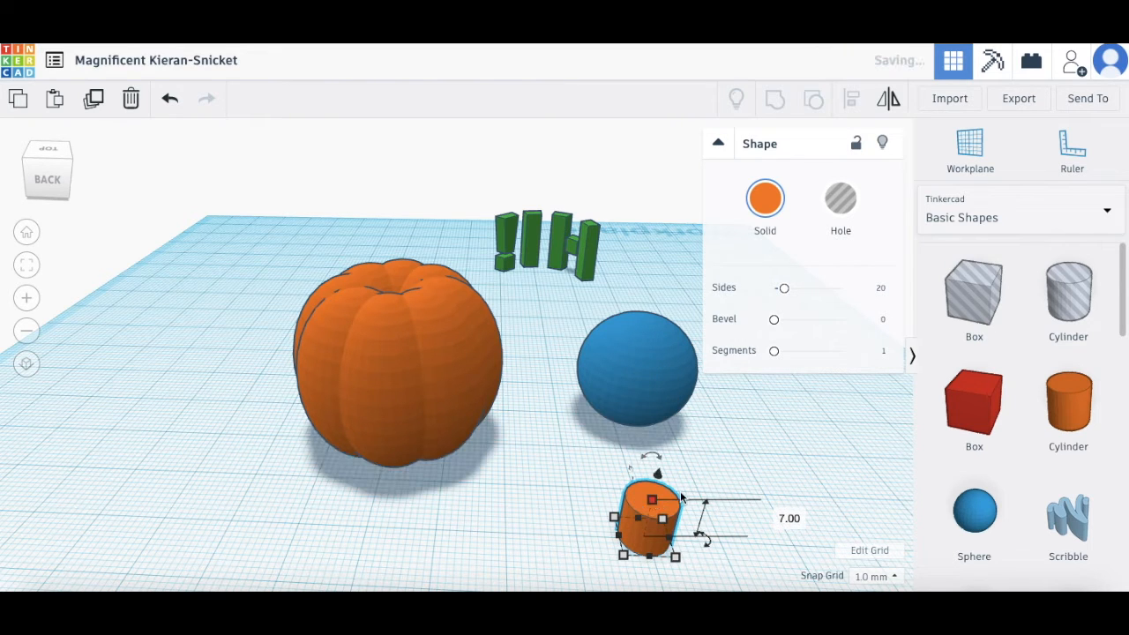
pyautogui.click(764, 198)
# Step: Turn the cylinder green, lift it 25 mm, and set it on the pumpkin's top as a stem
pyautogui.click(833, 342)
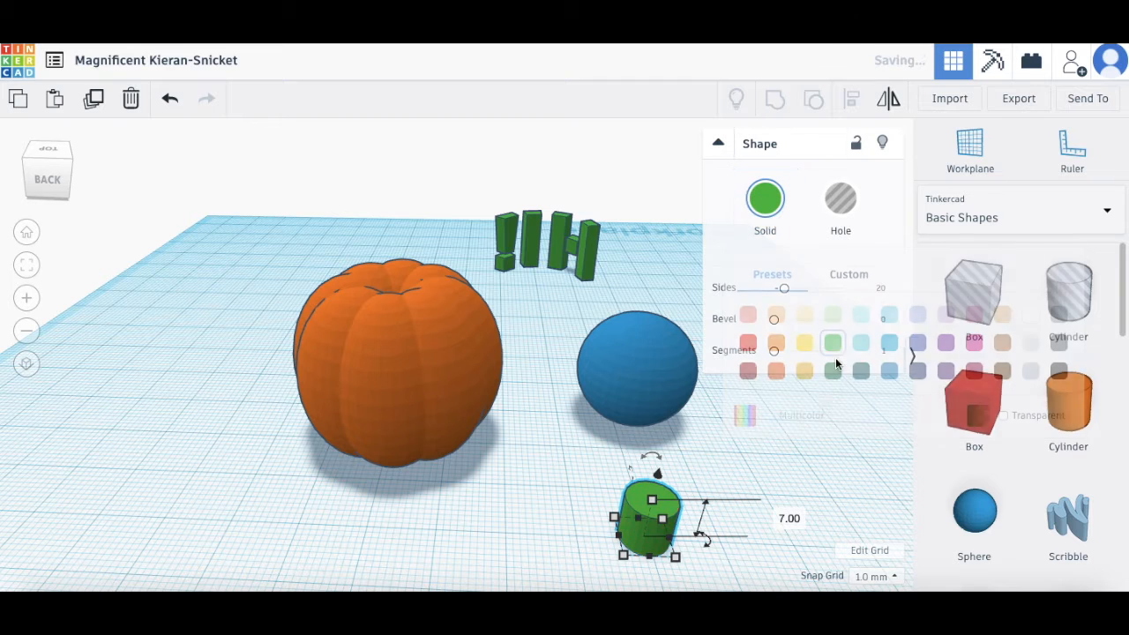
pyautogui.moveTo(648, 528); pyautogui.dragTo(227, 477)
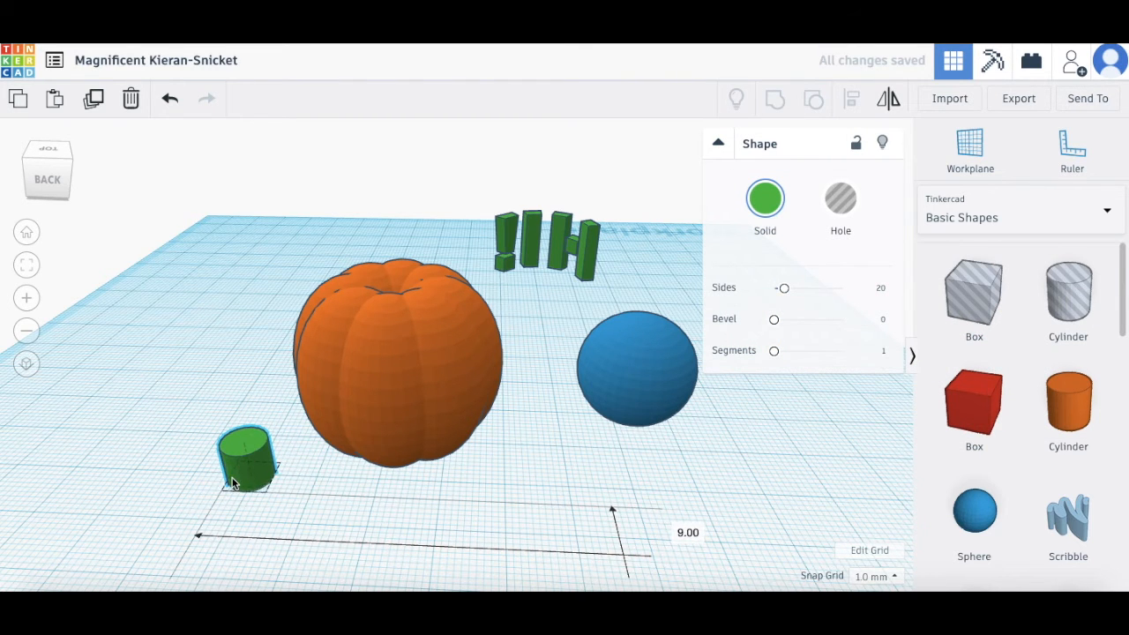
pyautogui.moveTo(161, 441); pyautogui.dragTo(222, 425, button='right')
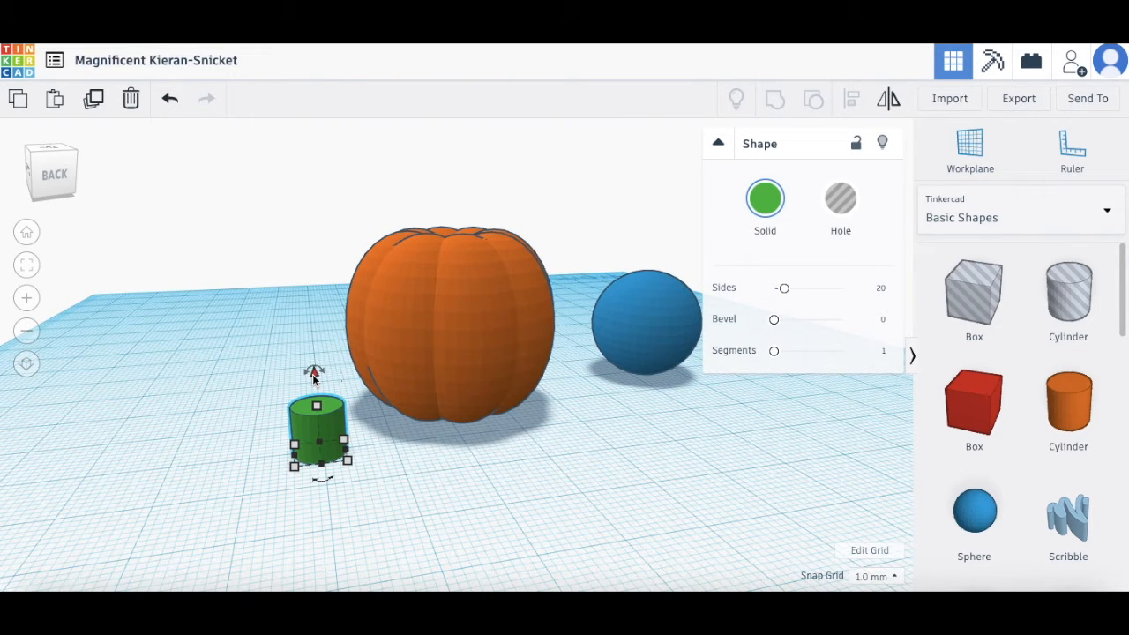
pyautogui.moveTo(313, 378); pyautogui.dragTo(282, 177)
pyautogui.moveTo(186, 277); pyautogui.dragTo(186, 317, button='right')
pyautogui.click(294, 398)
pyautogui.moveTo(298, 421); pyautogui.dragTo(446, 347)
pyautogui.moveTo(171, 373); pyautogui.dragTo(202, 374, button='right')
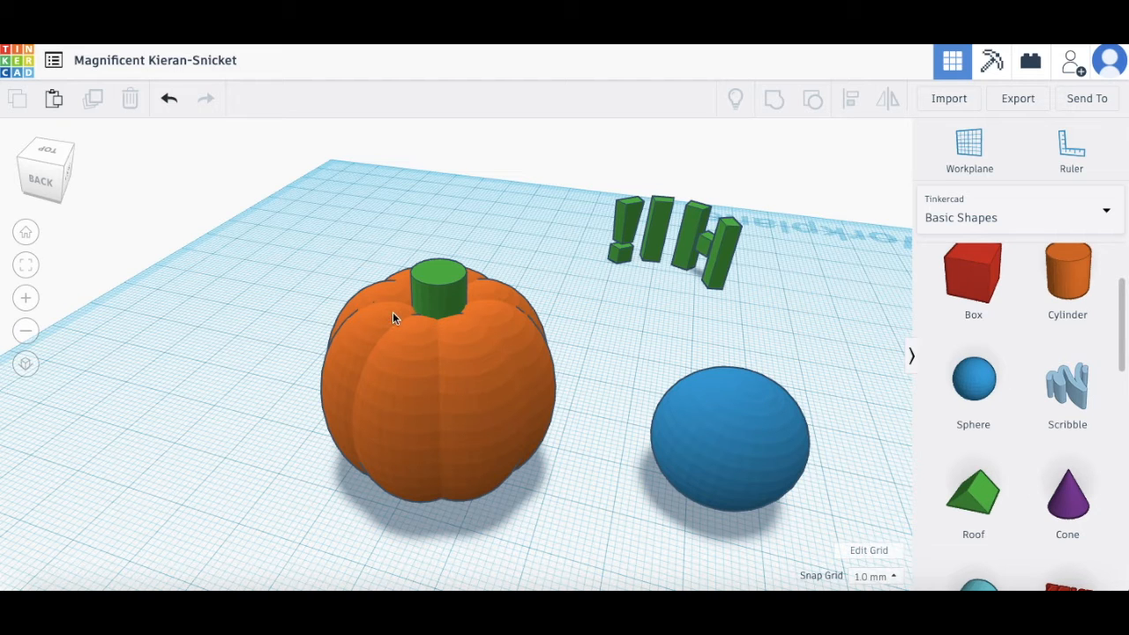
# Step: Undo an accidental move of a pumpkin section, then box-select the pumpkin and its stem
pyautogui.moveTo(393, 319); pyautogui.dragTo(184, 276)
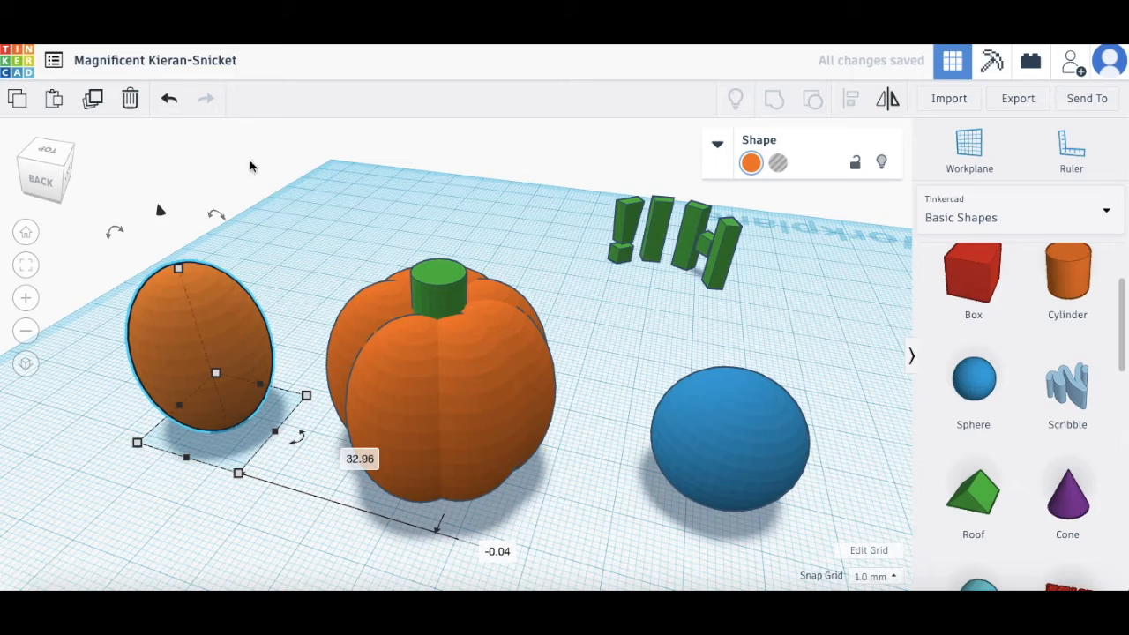
pyautogui.click(170, 102)
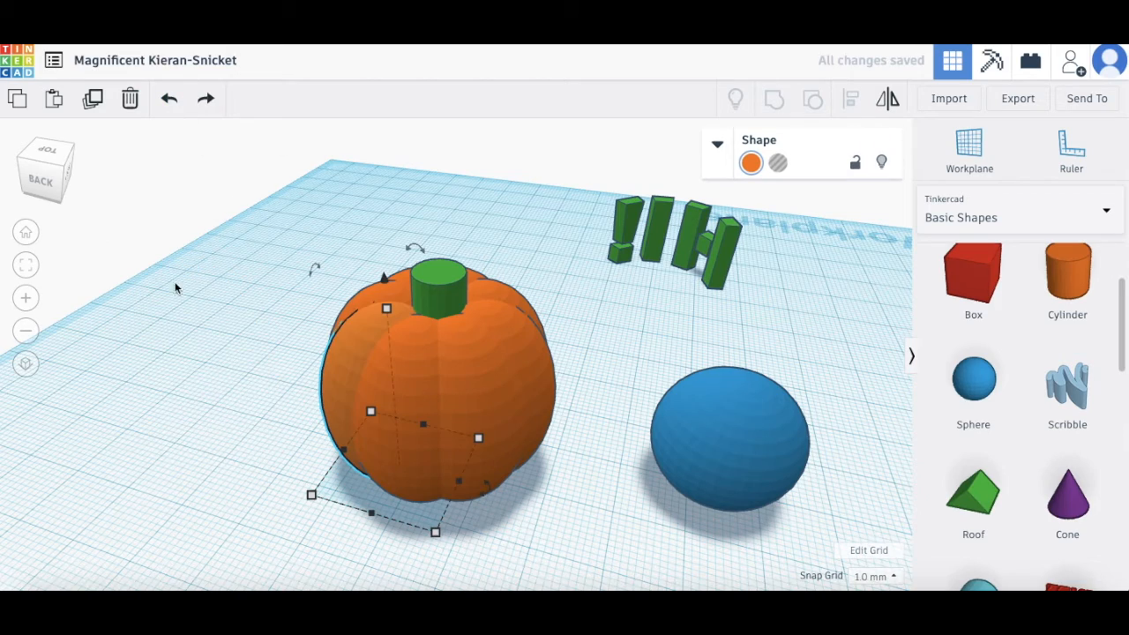
pyautogui.moveTo(201, 386); pyautogui.dragTo(177, 403, button='right')
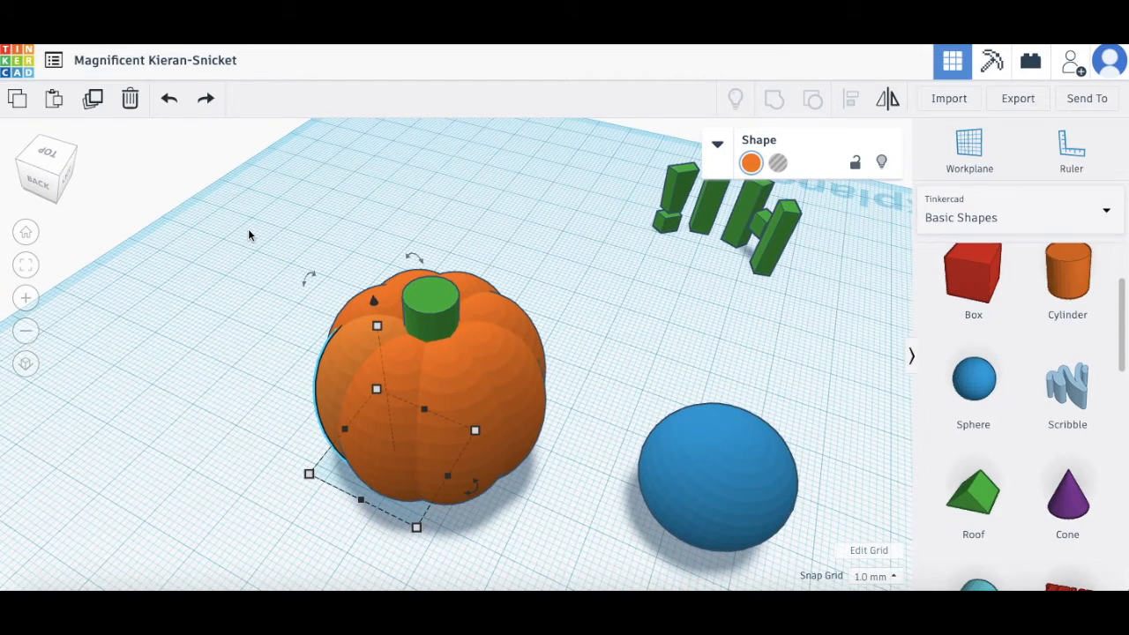
pyautogui.moveTo(248, 229); pyautogui.dragTo(591, 530)
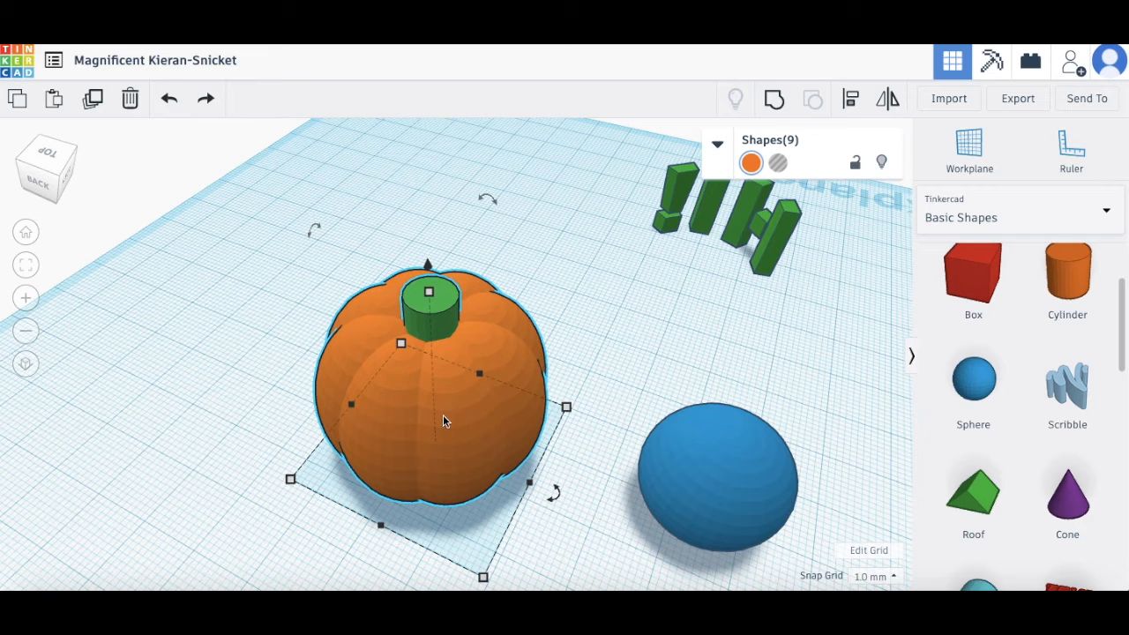
# Step: Group the pumpkin and stem with Multicolor on, then move it to the back left
pyautogui.click(776, 107)
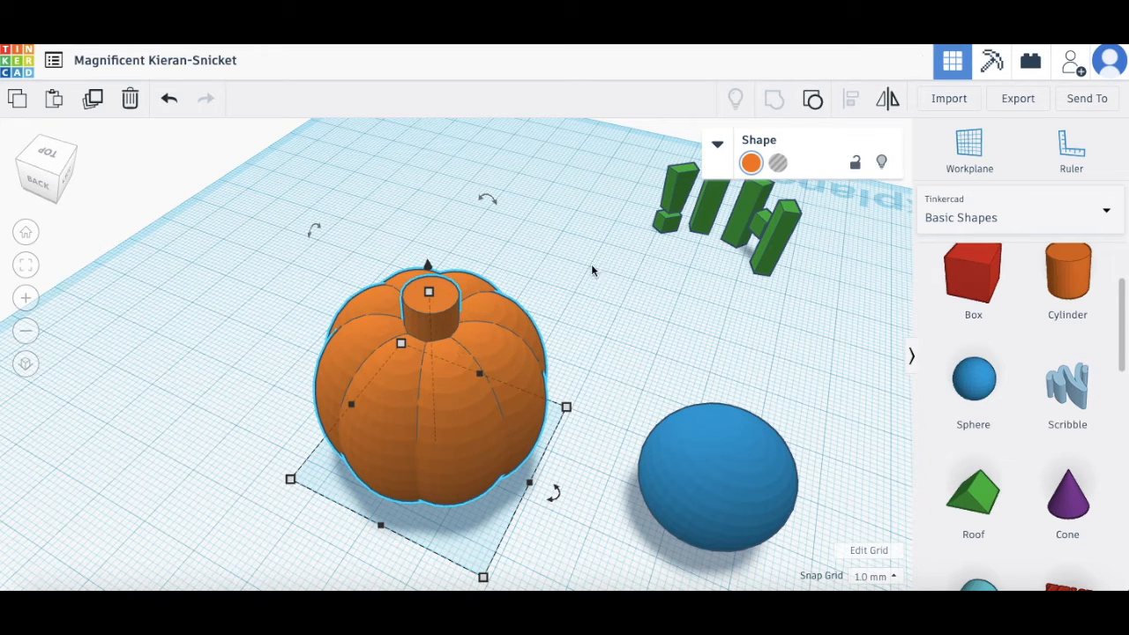
pyautogui.click(751, 164)
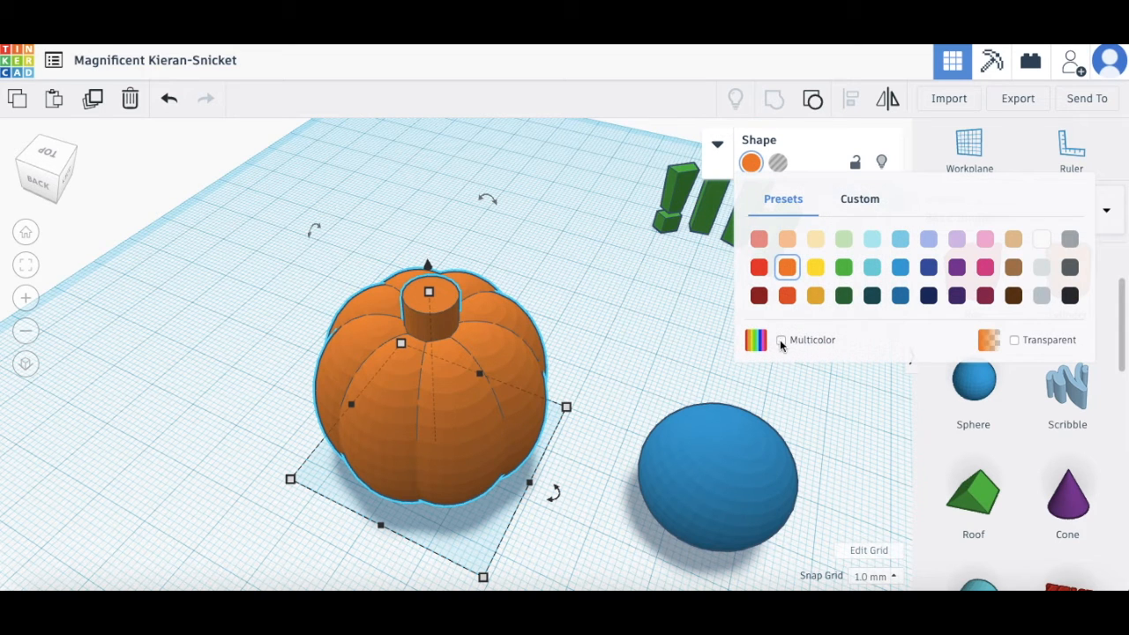
pyautogui.click(781, 341)
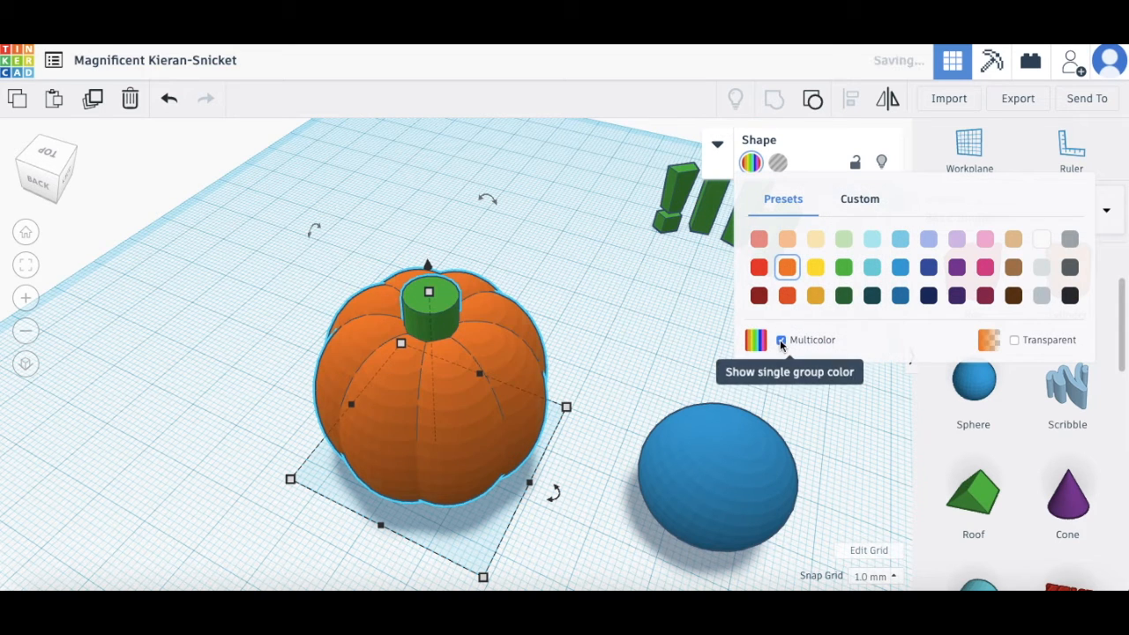
pyautogui.click(574, 340)
pyautogui.moveTo(458, 429); pyautogui.dragTo(324, 332)
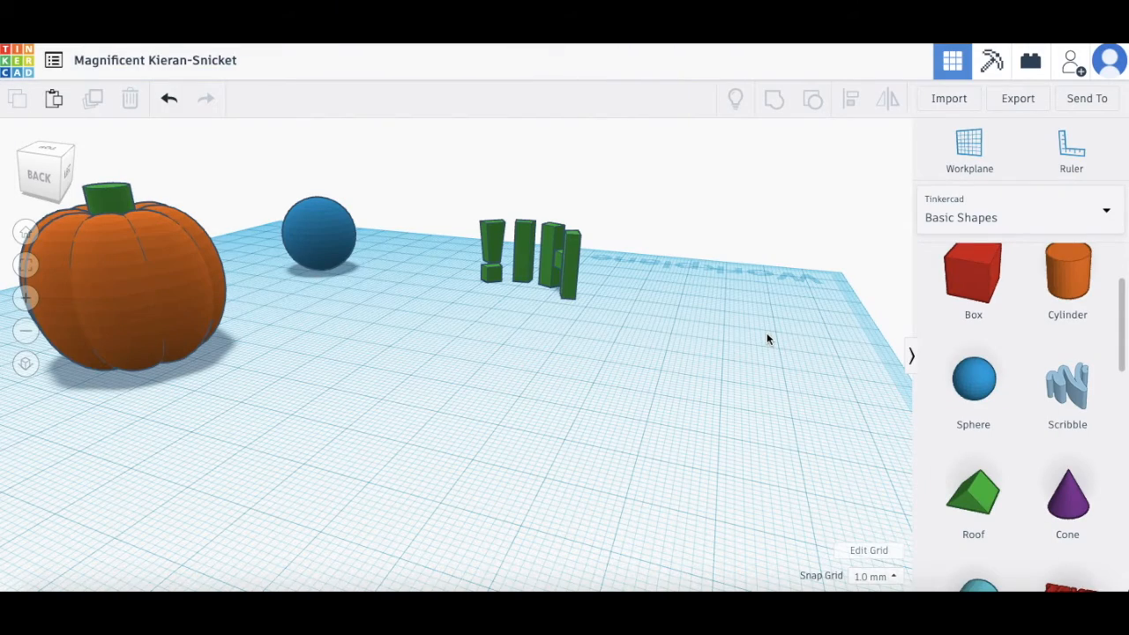
# Step: Add a yellow cylinder and place a second cylinder beside it
pyautogui.moveTo(1078, 279); pyautogui.dragTo(511, 435)
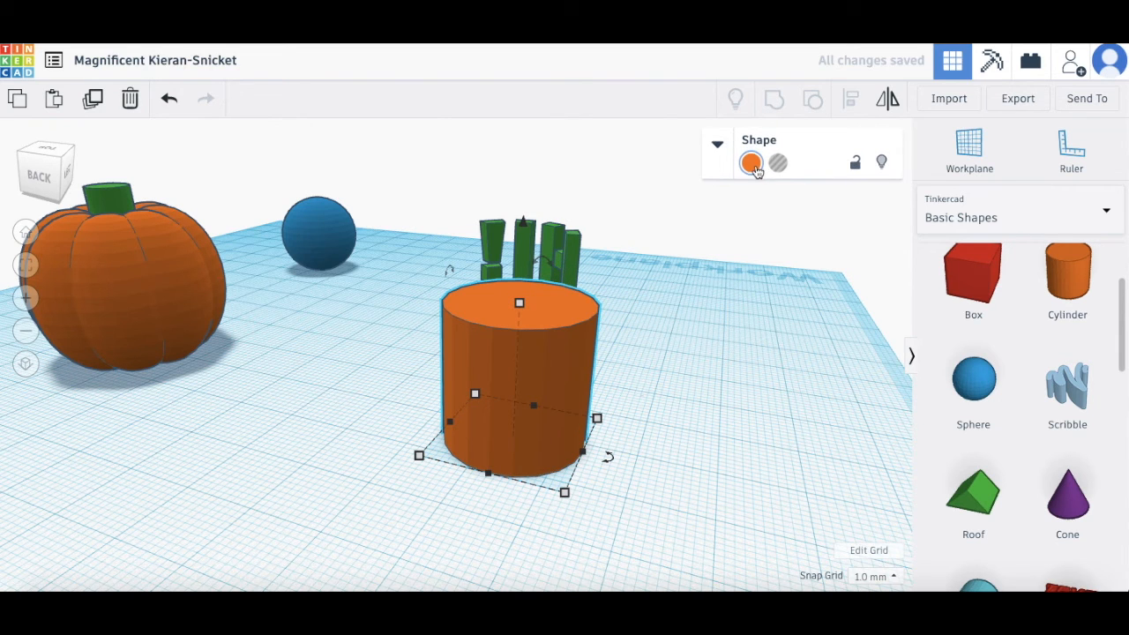
pyautogui.click(751, 164)
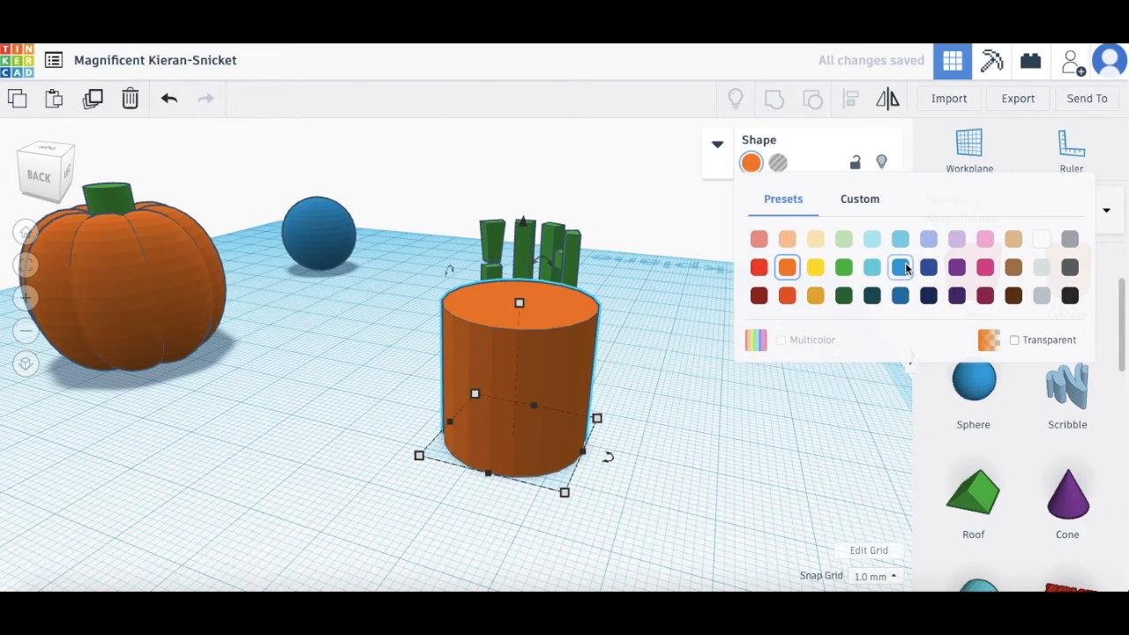
pyautogui.click(815, 268)
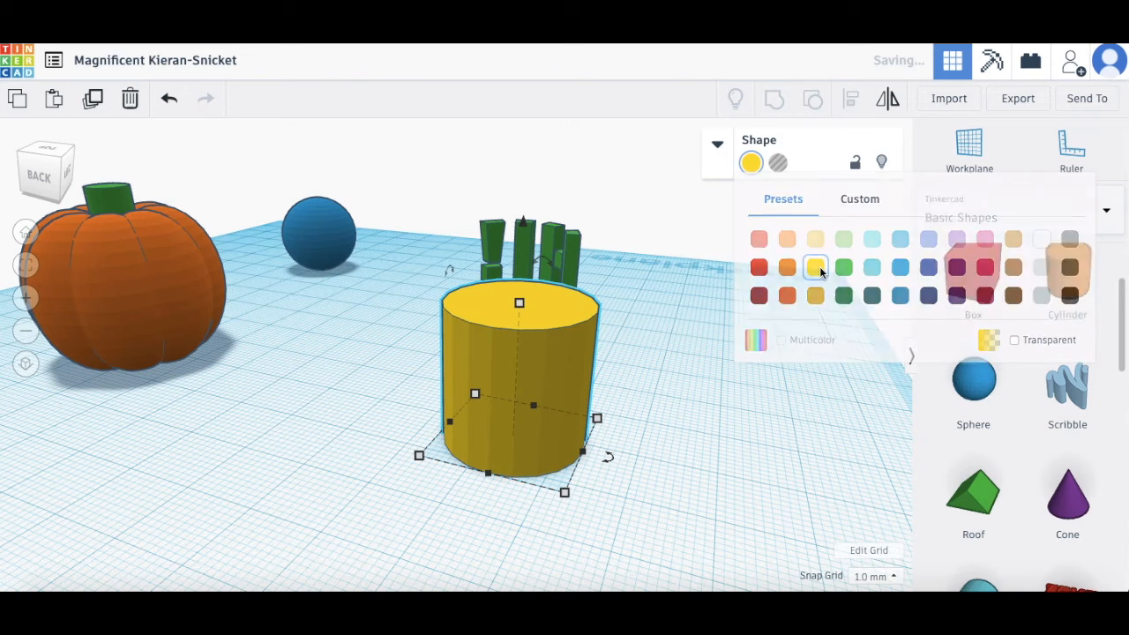
pyautogui.moveTo(674, 355); pyautogui.dragTo(715, 379, button='right')
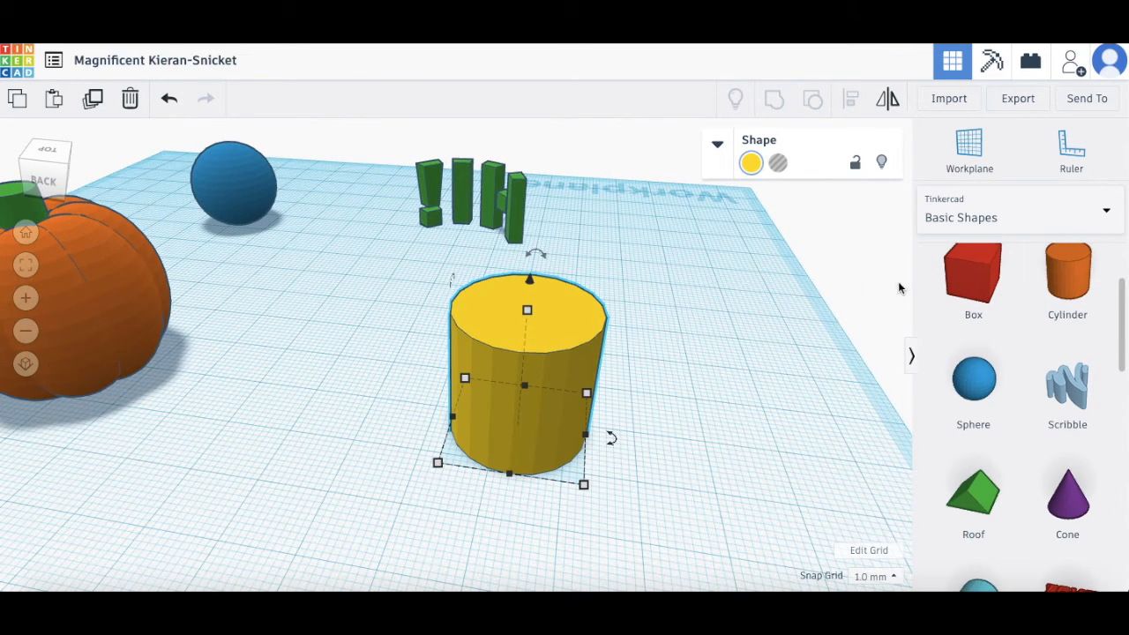
pyautogui.moveTo(1098, 273); pyautogui.dragTo(694, 444)
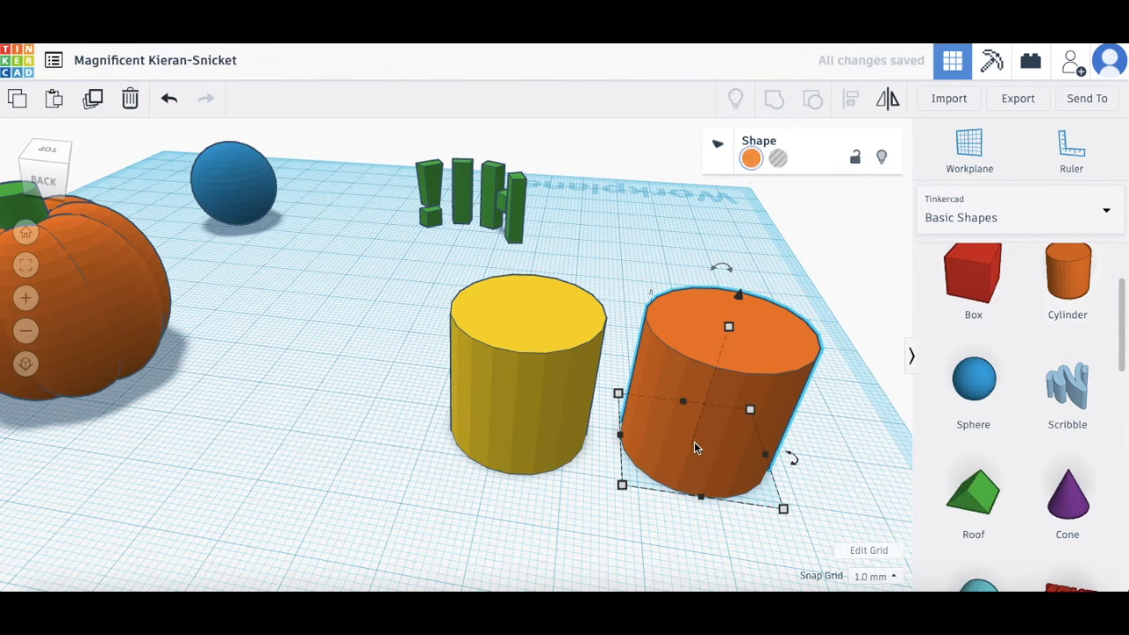
# Step: Make the second cylinder an 18 × 18 mm hole and move it into the yellow cylinder
pyautogui.click(780, 166)
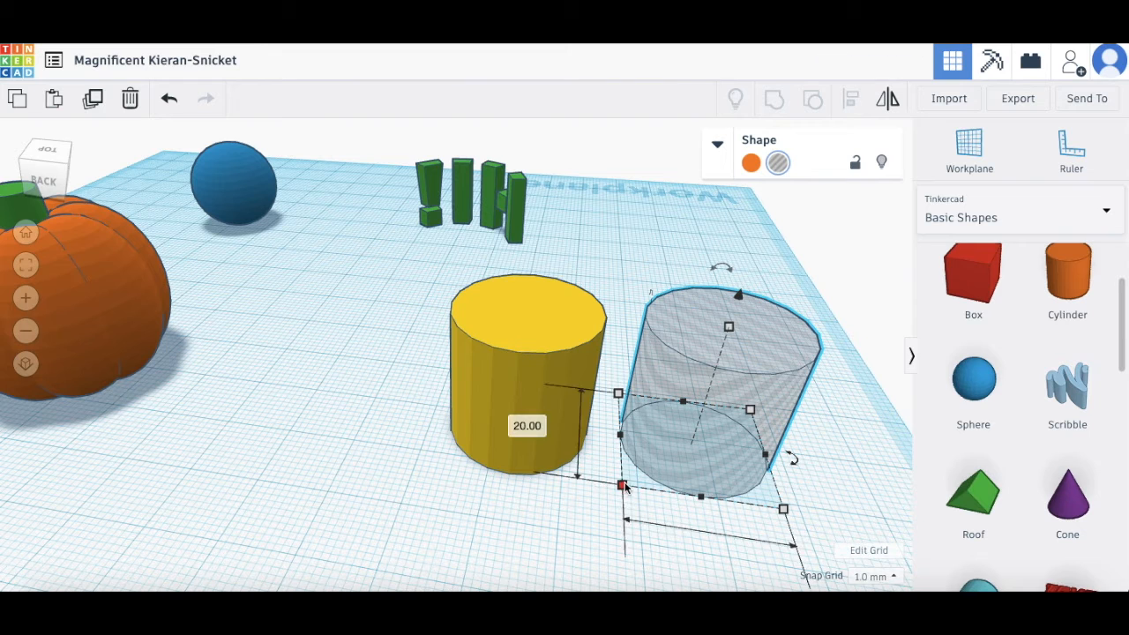
pyautogui.click(509, 444)
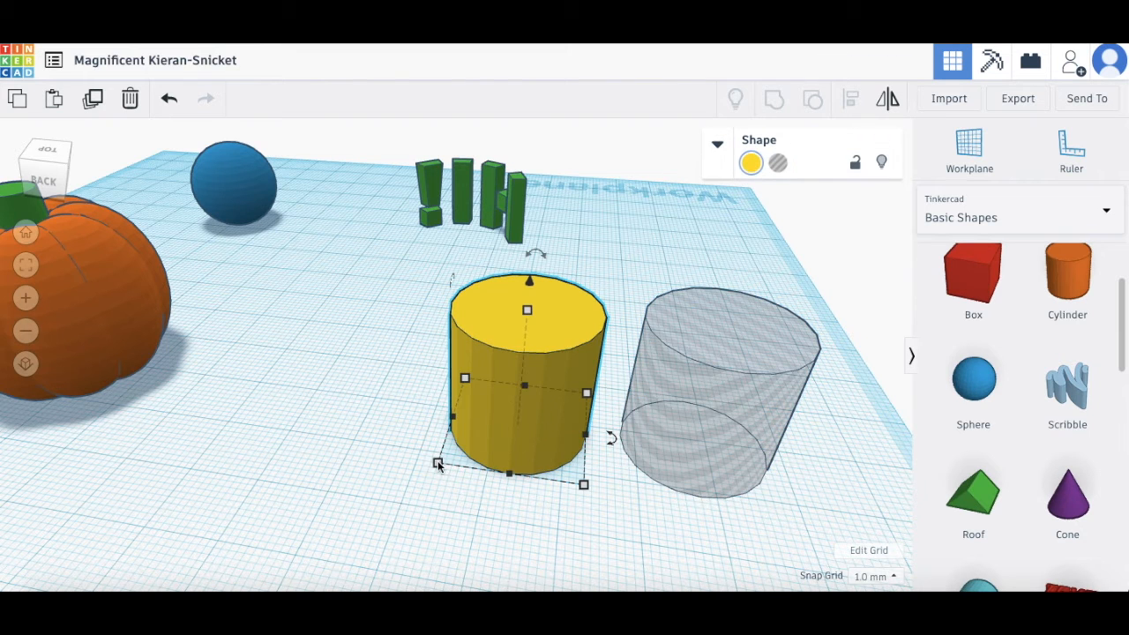
pyautogui.click(691, 460)
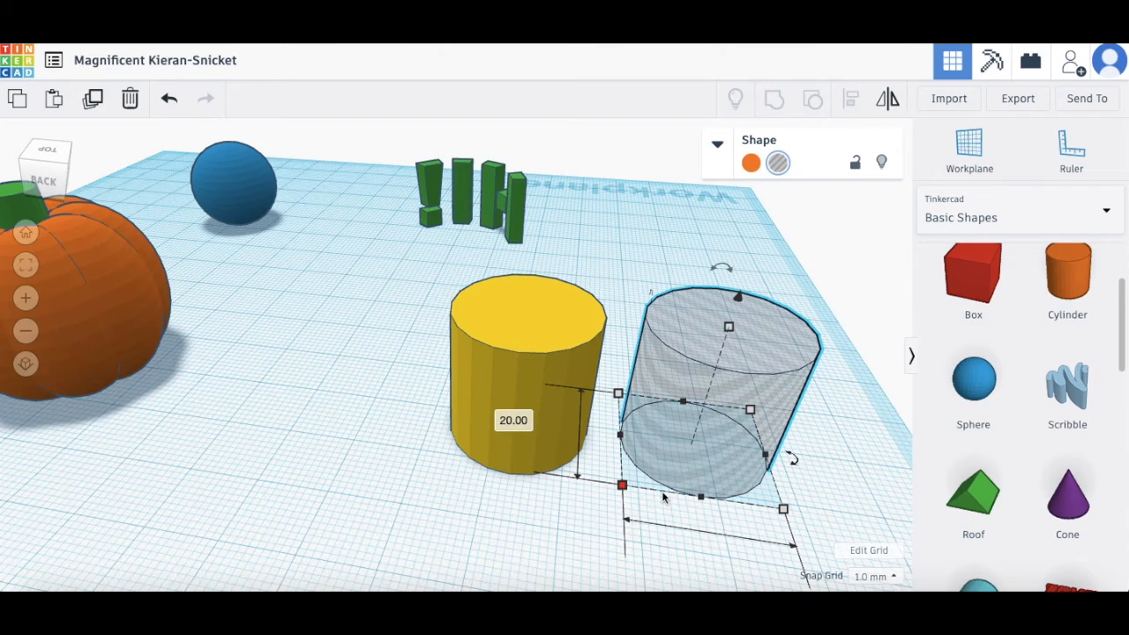
pyautogui.scroll(-4, 635, 494)
pyautogui.scroll(2, 703, 390)
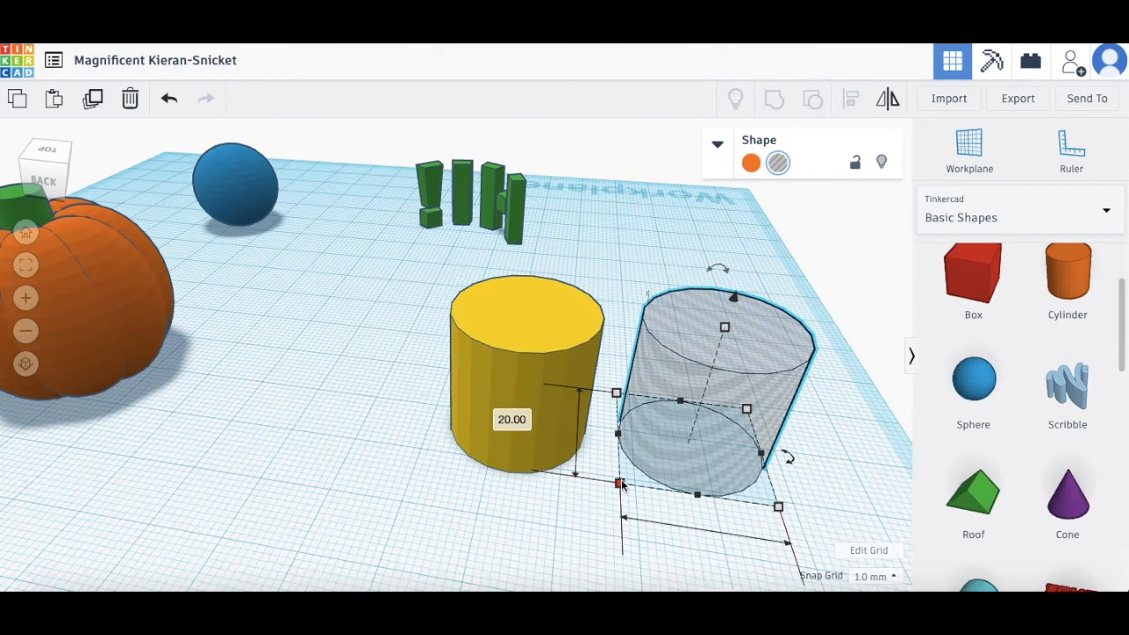
pyautogui.click(512, 420)
pyautogui.write('1')
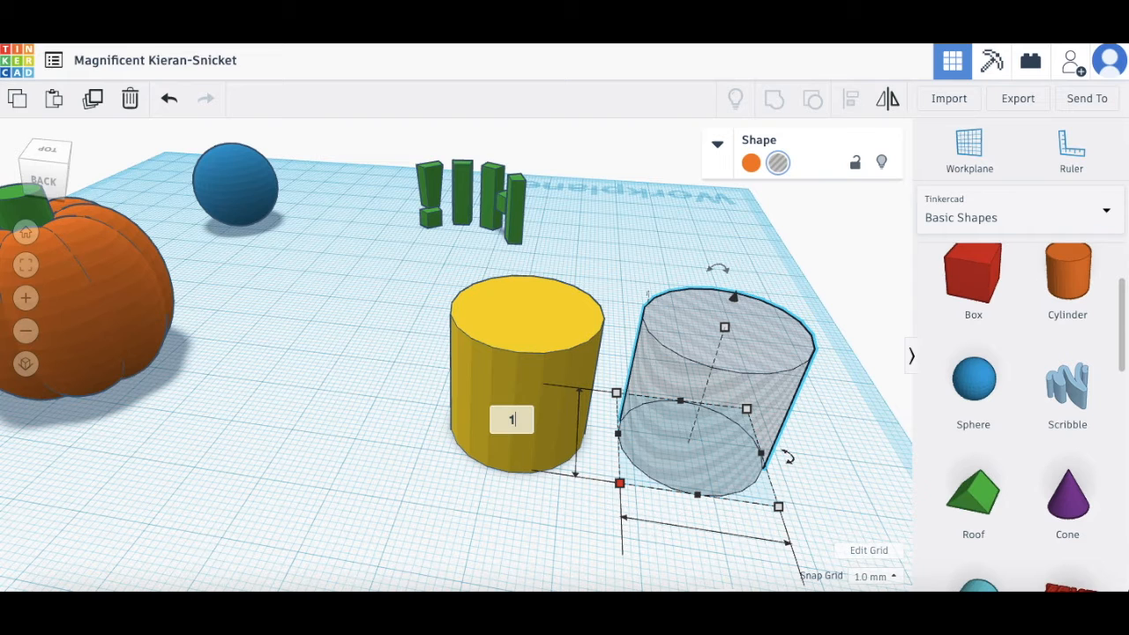
pyautogui.write('8')
pyautogui.press('Return')
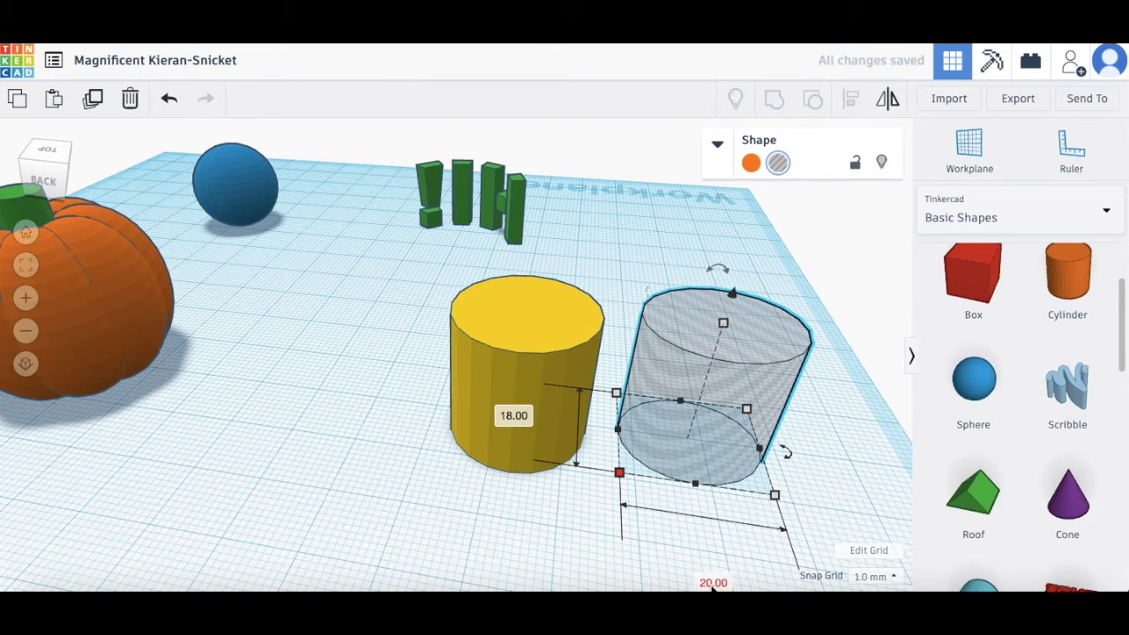
pyautogui.click(712, 583)
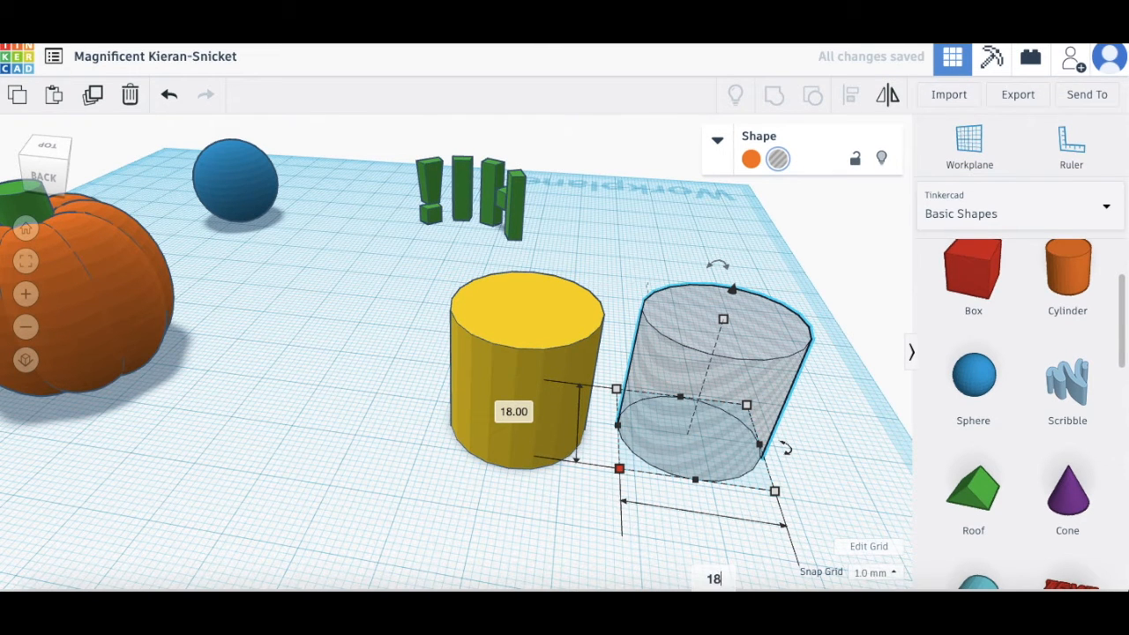
pyautogui.press('Return')
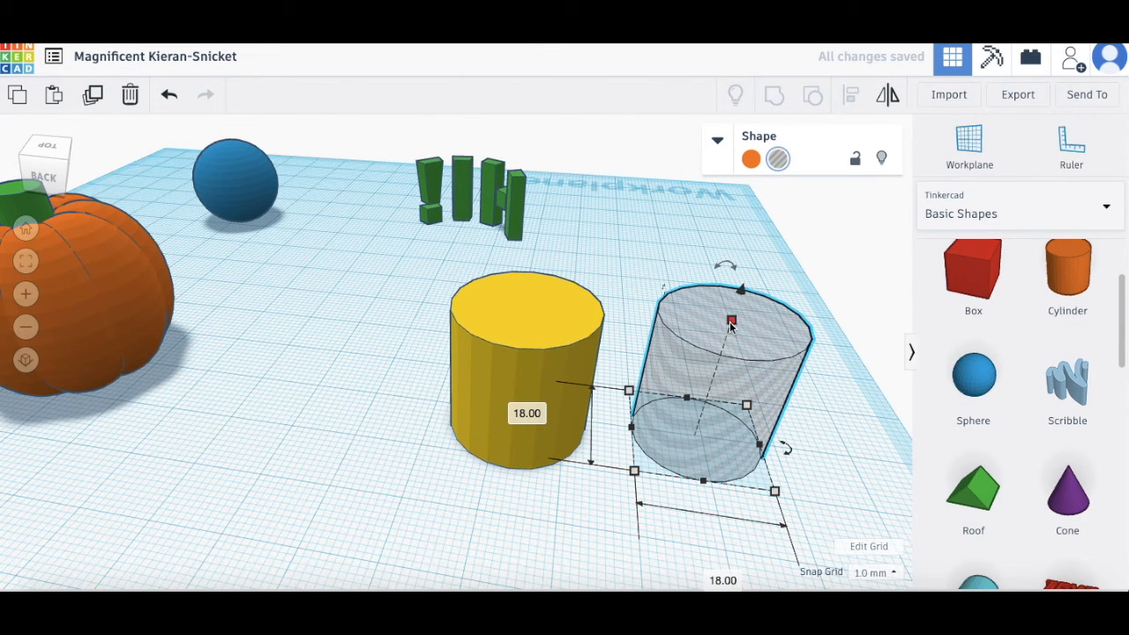
pyautogui.moveTo(779, 370); pyautogui.dragTo(553, 360)
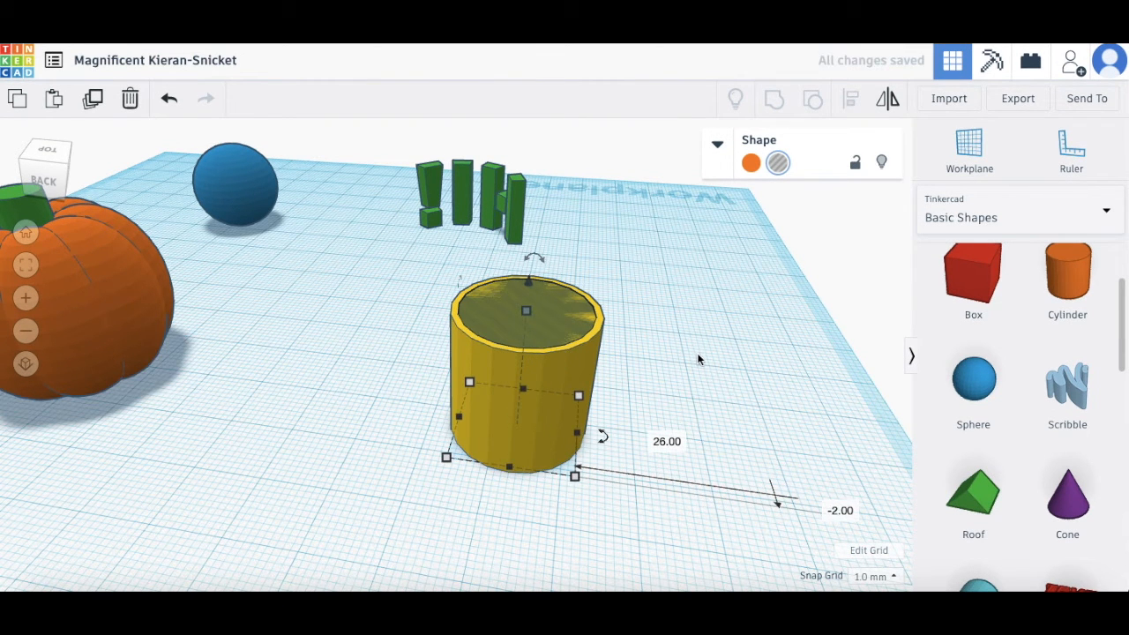
# Step: Select the yellow cylinder with its inner hole and group them into a hollow cup
pyautogui.moveTo(659, 347)
pyautogui.mouseDown(button='right')
pyautogui.moveTo(733, 368)
pyautogui.moveTo(729, 267)
pyautogui.moveTo(693, 229)
pyautogui.moveTo(676, 174)
pyautogui.moveTo(645, 348)
pyautogui.moveTo(673, 373)
pyautogui.moveTo(693, 362)
pyautogui.moveTo(665, 360)
pyautogui.mouseUp(button='right')
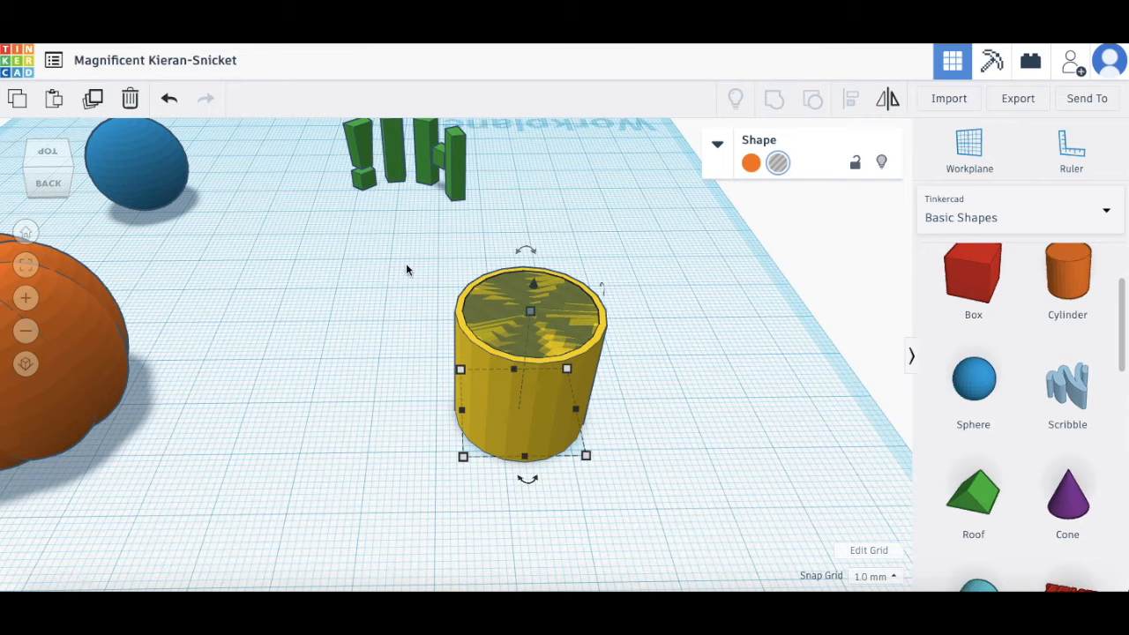
pyautogui.moveTo(390, 258); pyautogui.dragTo(528, 335)
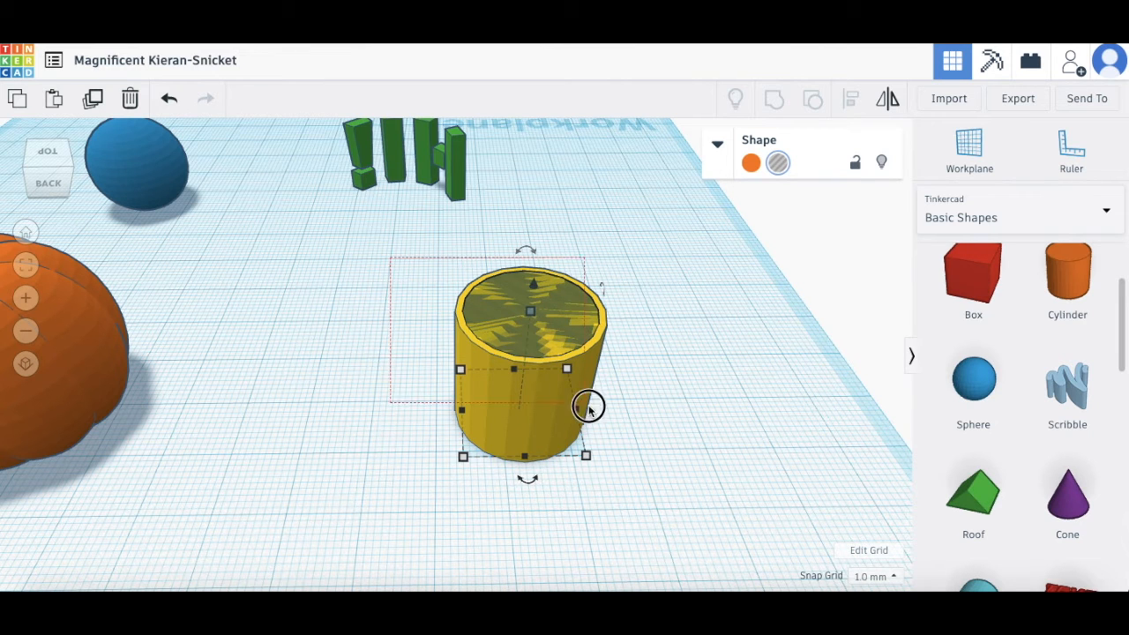
pyautogui.moveTo(662, 485); pyautogui.dragTo(663, 483)
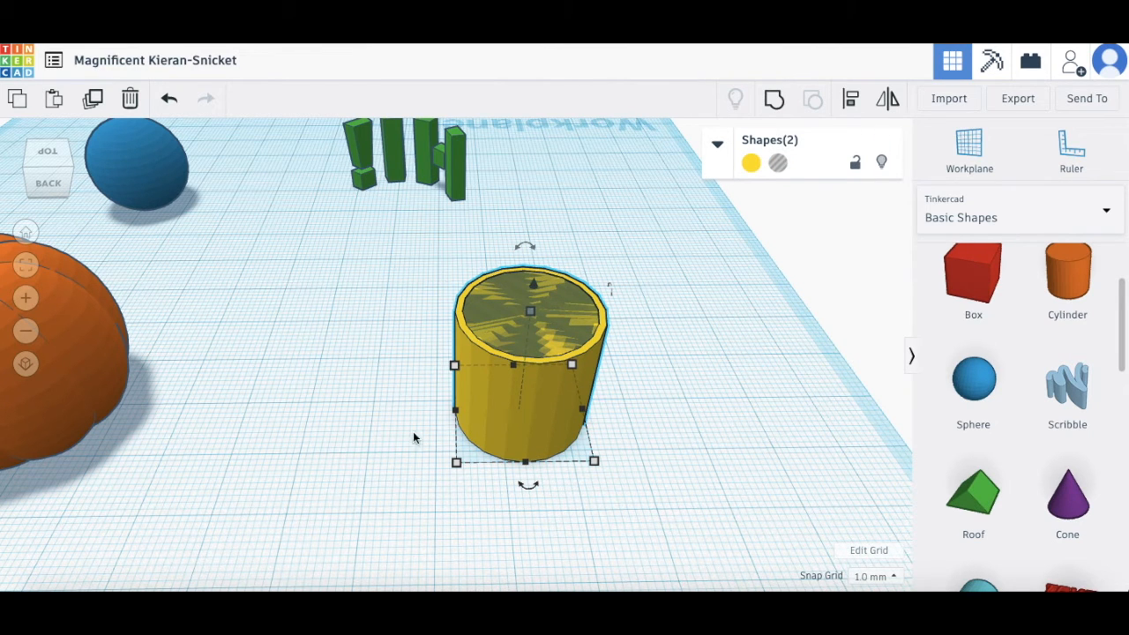
pyautogui.click(773, 99)
pyautogui.moveTo(705, 345); pyautogui.dragTo(714, 407, button='right')
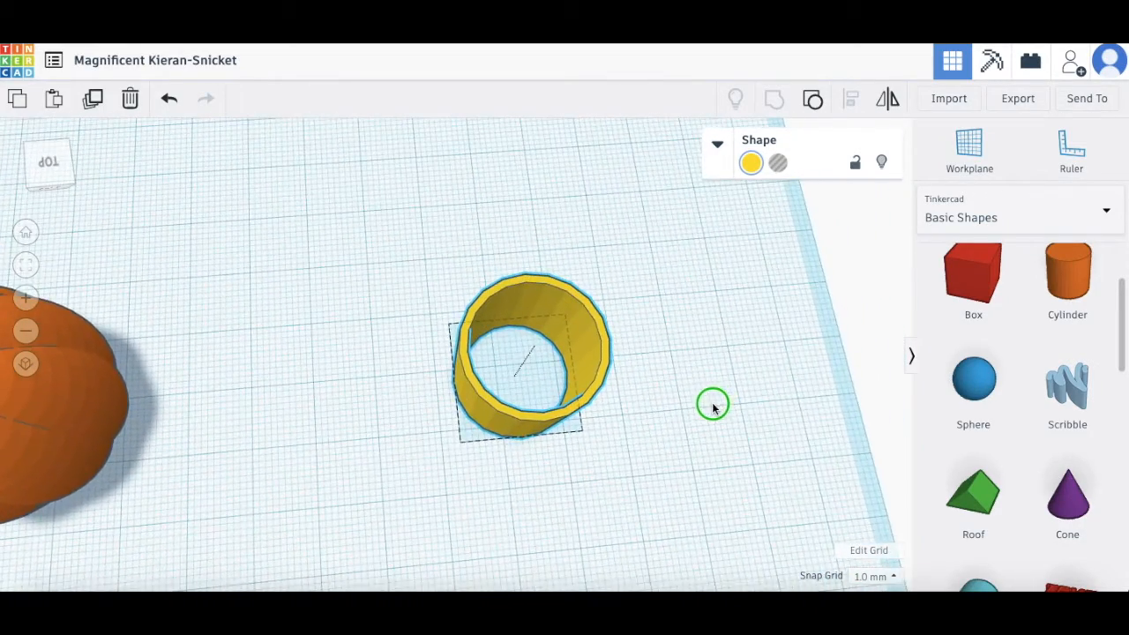
pyautogui.moveTo(634, 375); pyautogui.dragTo(818, 256, button='right')
# Step: Add a box beside the cup and a roof shape in front of it, raised off the workplane
pyautogui.moveTo(982, 276); pyautogui.dragTo(652, 371)
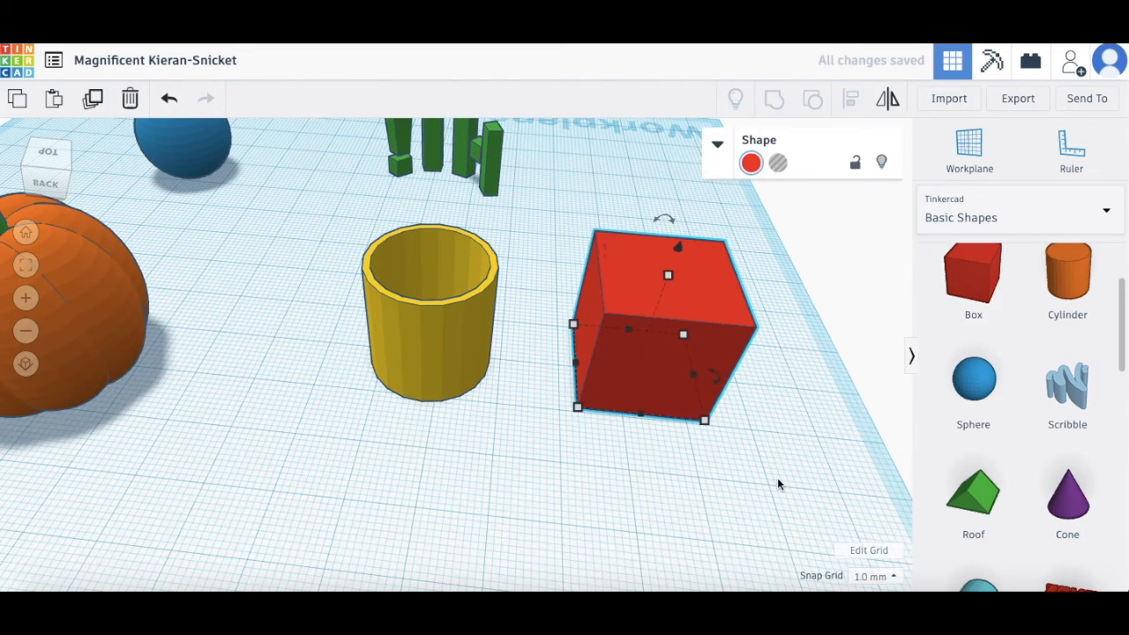
pyautogui.moveTo(823, 481); pyautogui.dragTo(827, 443, button='right')
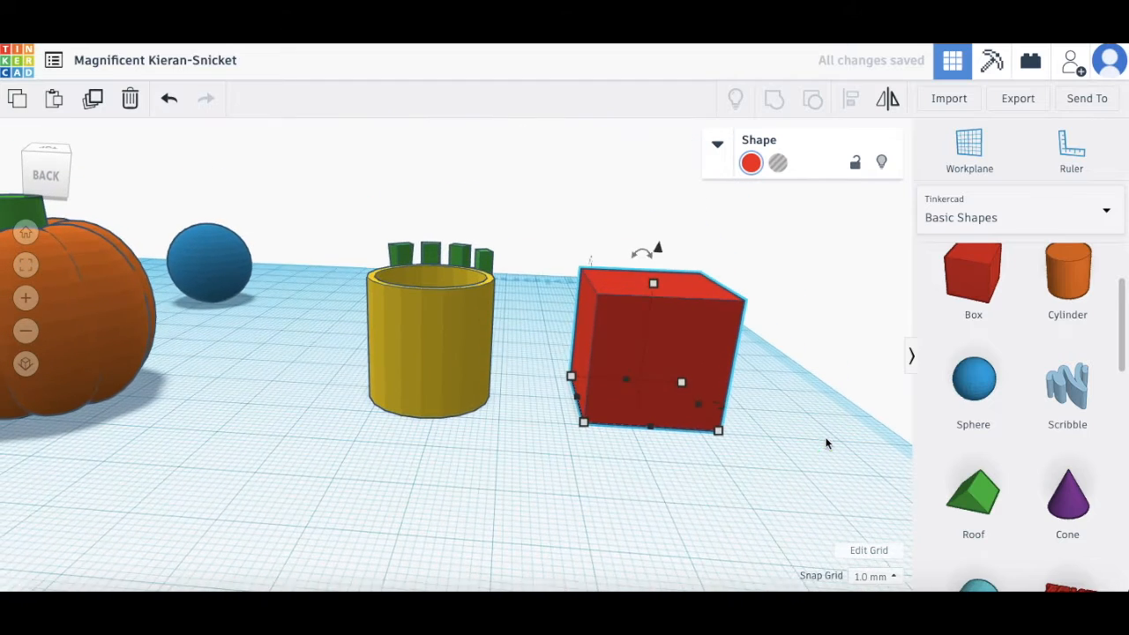
pyautogui.moveTo(973, 494); pyautogui.dragTo(651, 505)
pyautogui.moveTo(650, 353); pyautogui.dragTo(649, 205)
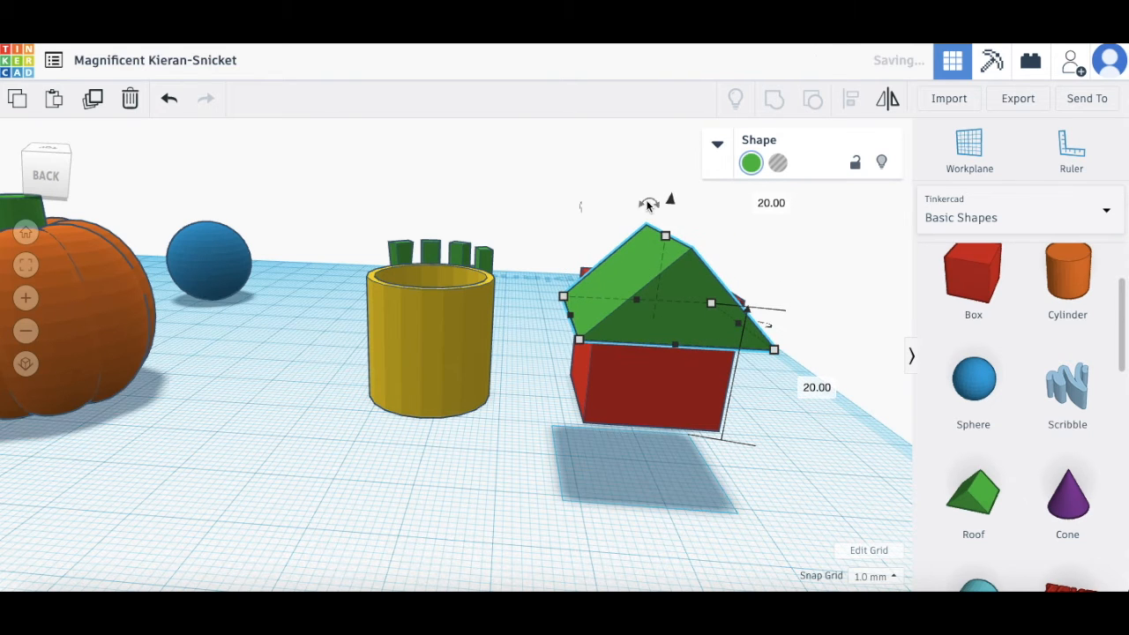
# Step: Move the roof over the red box and nudge it with arrow keys until squarely aligned on top
pyautogui.moveTo(665, 331); pyautogui.dragTo(657, 280)
pyautogui.moveTo(657, 280); pyautogui.dragTo(714, 332, button='right')
pyautogui.press('Right')
pyautogui.press('Down')
pyautogui.press('Down')
pyautogui.press('Left')
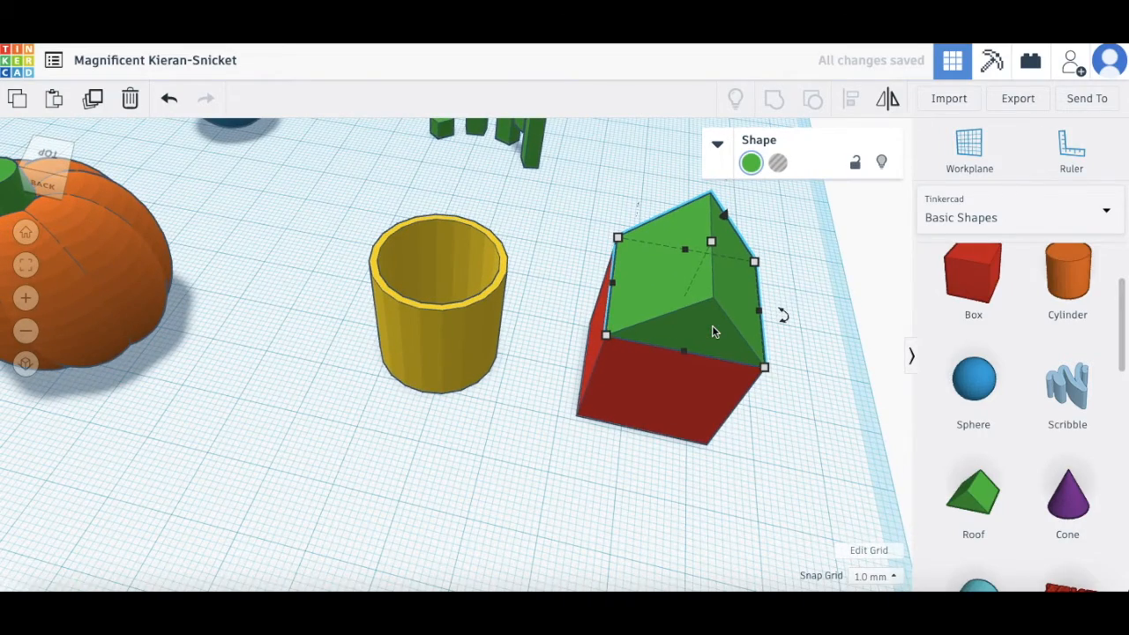
pyautogui.moveTo(750, 424); pyautogui.dragTo(721, 374, button='right')
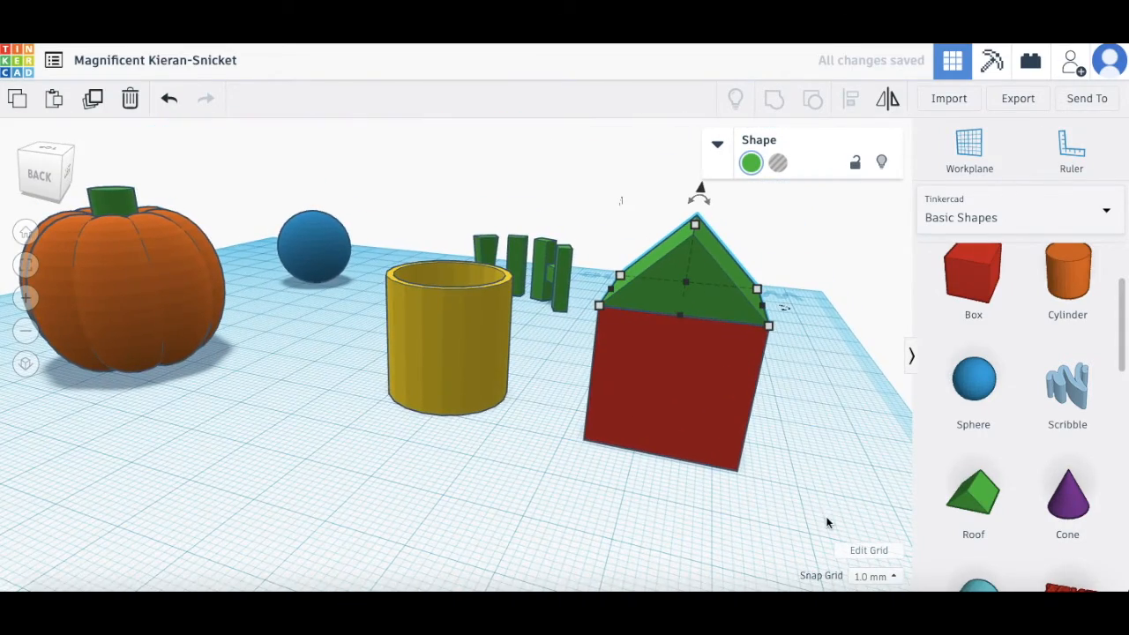
pyautogui.moveTo(806, 480); pyautogui.dragTo(806, 454, button='right')
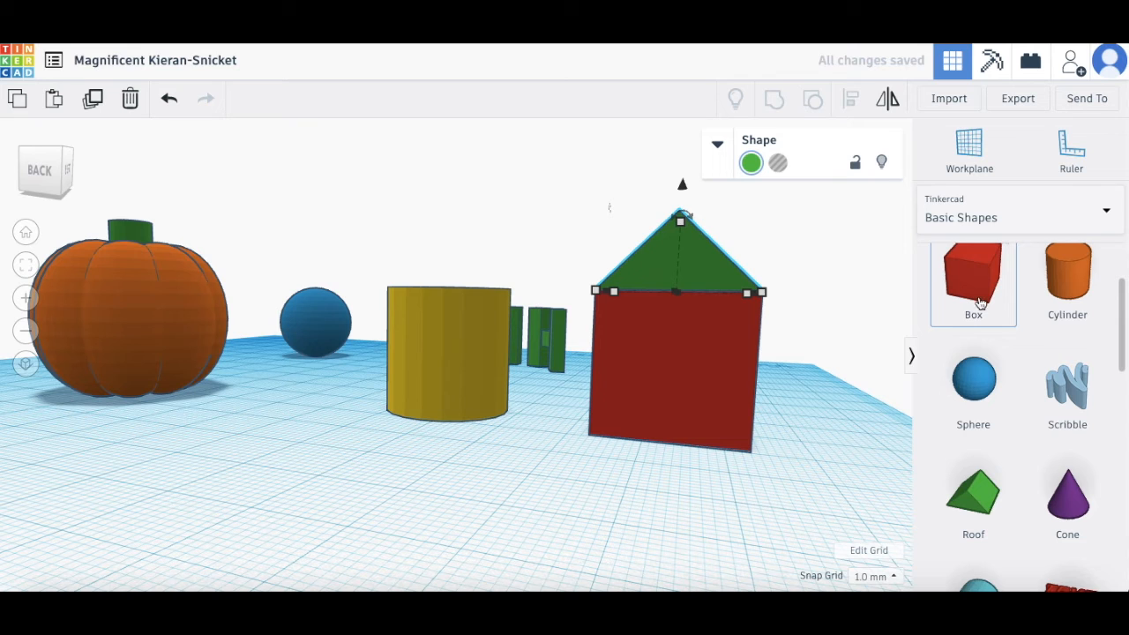
# Step: Add a box hole sized about 4 by 10 and 6 tall against the house's base
pyautogui.moveTo(895, 328); pyautogui.dragTo(619, 481)
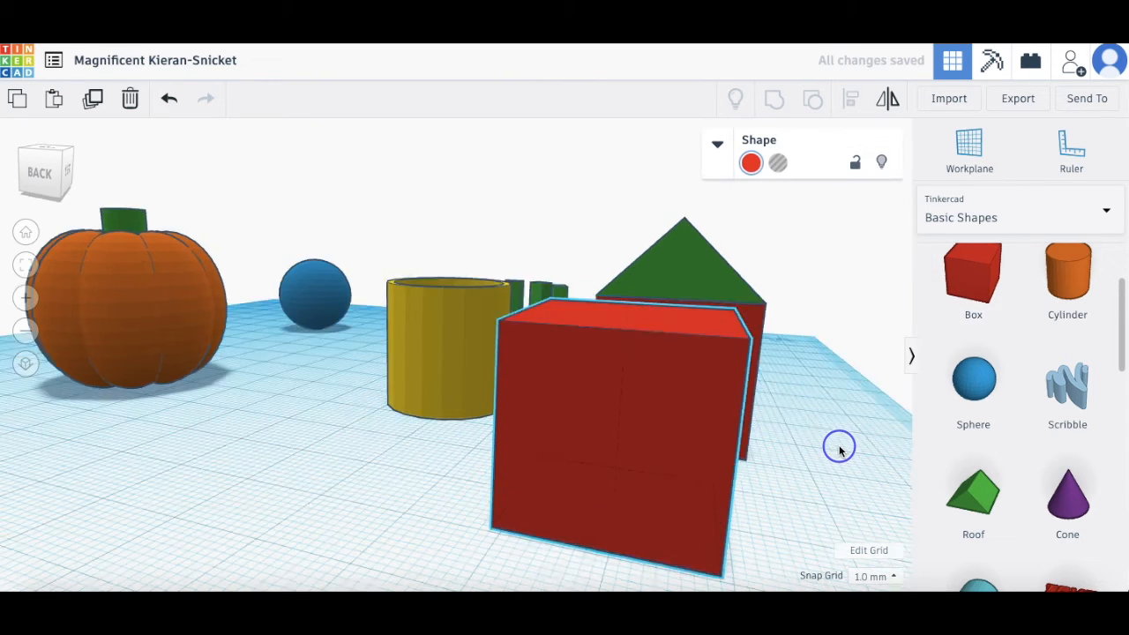
pyautogui.moveTo(839, 450); pyautogui.dragTo(853, 367, button='right')
pyautogui.click(785, 168)
pyautogui.moveTo(797, 494); pyautogui.dragTo(737, 408, button='right')
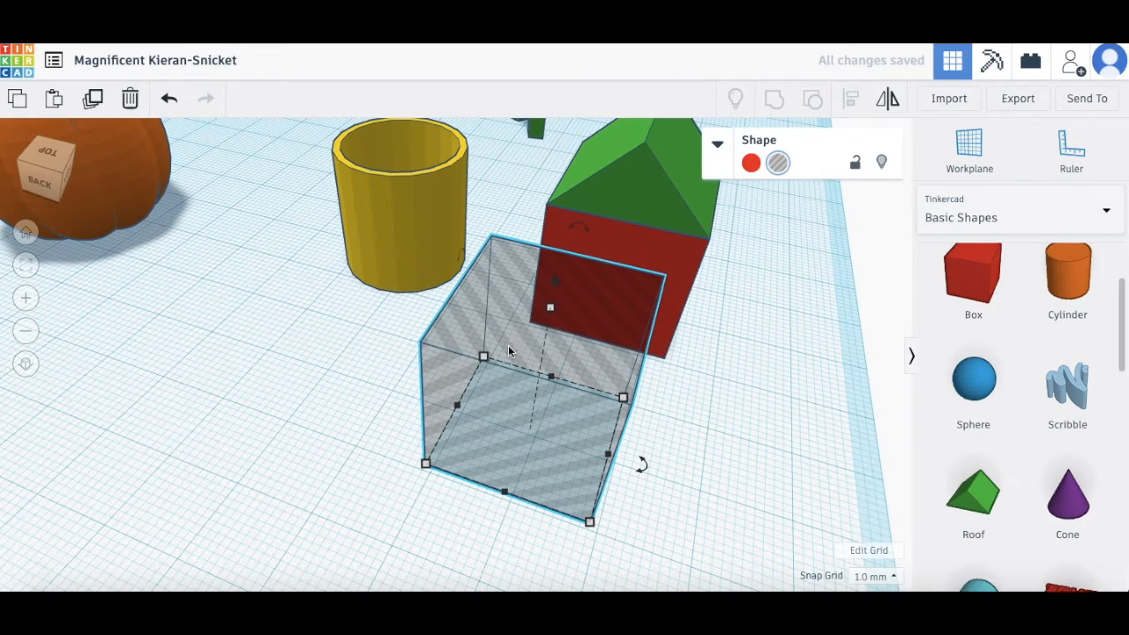
pyautogui.moveTo(483, 357); pyautogui.dragTo(582, 441)
pyautogui.moveTo(680, 423); pyautogui.dragTo(639, 350, button='right')
pyautogui.moveTo(588, 218); pyautogui.dragTo(582, 369)
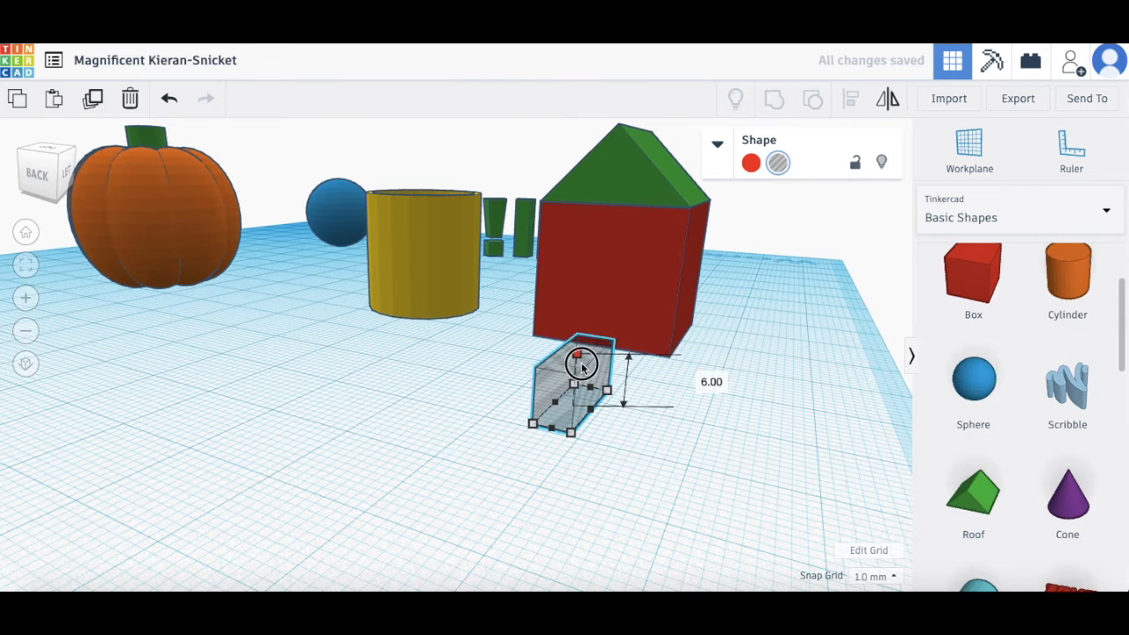
pyautogui.moveTo(565, 415); pyautogui.dragTo(596, 344)
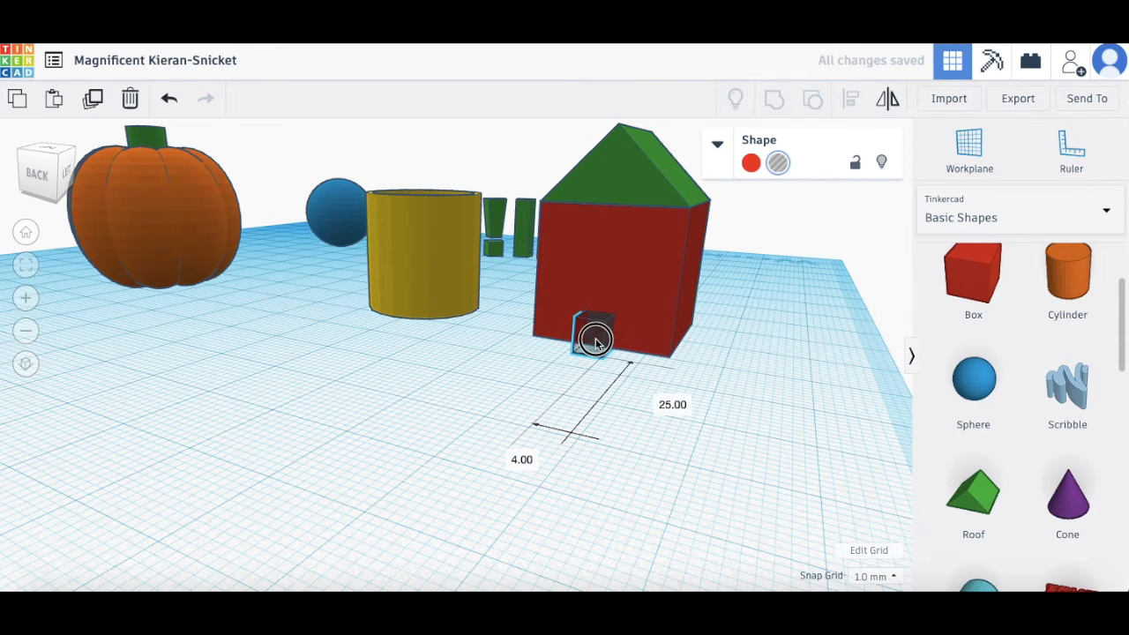
# Step: Stretch the door hole through the red wall and select roof, walls and door together
pyautogui.moveTo(769, 361); pyautogui.dragTo(647, 411, button='right')
pyautogui.moveTo(671, 451); pyautogui.dragTo(604, 439, button='right')
pyautogui.moveTo(595, 441); pyautogui.dragTo(790, 446)
pyautogui.moveTo(778, 548); pyautogui.dragTo(618, 497, button='right')
pyautogui.moveTo(541, 329); pyautogui.dragTo(540, 231, button='right')
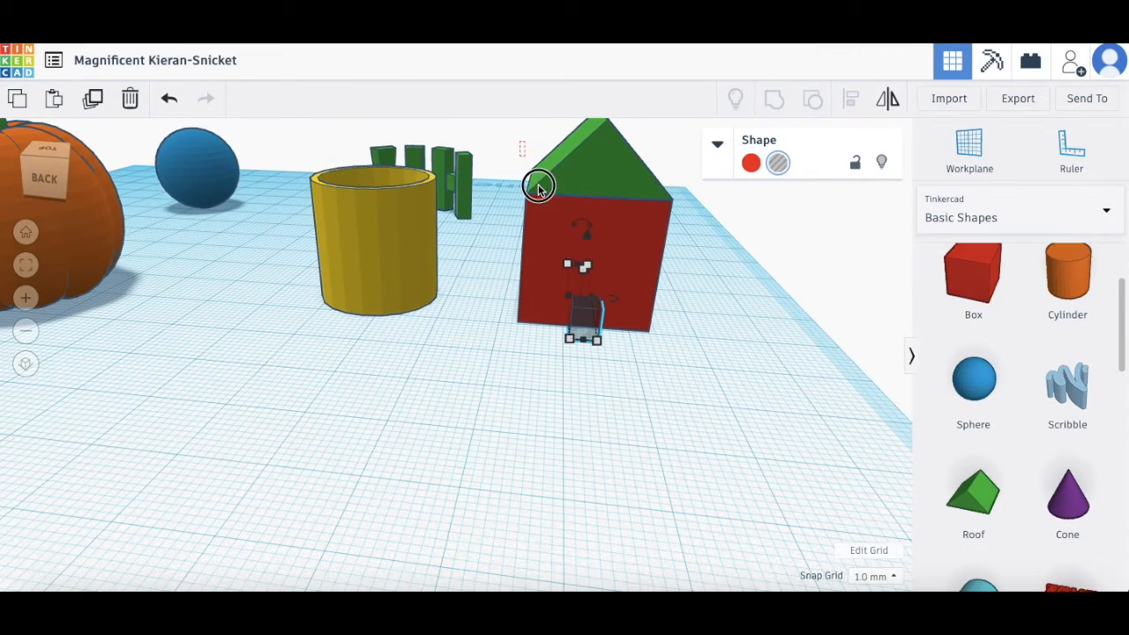
pyautogui.moveTo(706, 393); pyautogui.dragTo(707, 393)
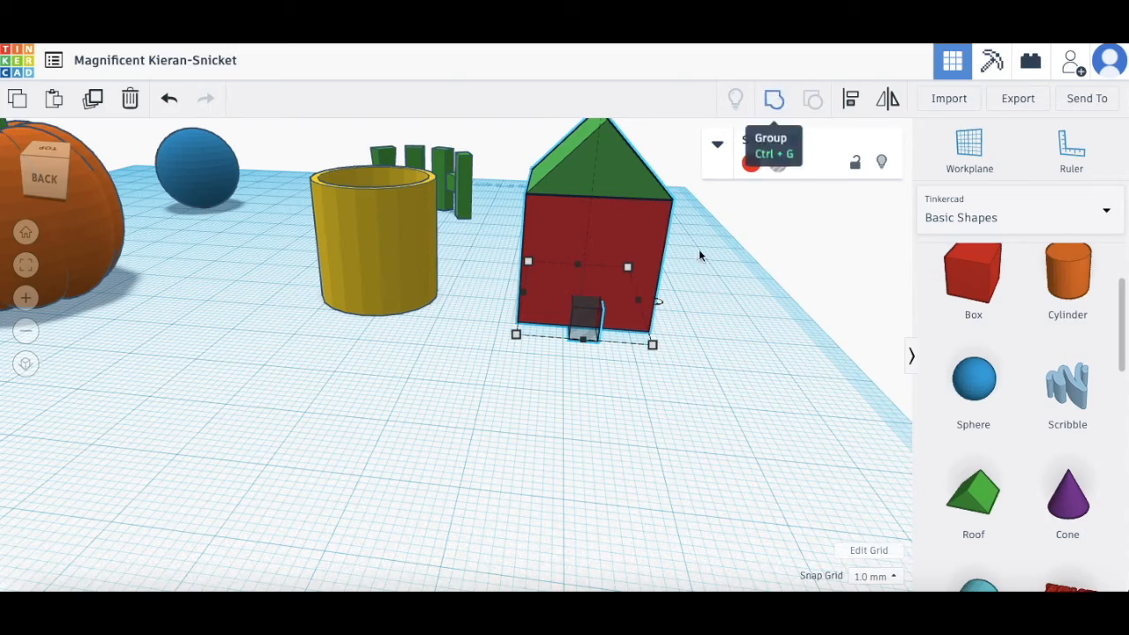
pyautogui.scroll(5, 652, 319)
pyautogui.scroll(3, 765, 341)
# Step: Enable Multicolor on the grouped house so the roof shows green over red walls
pyautogui.moveTo(766, 340); pyautogui.dragTo(757, 235, button='right')
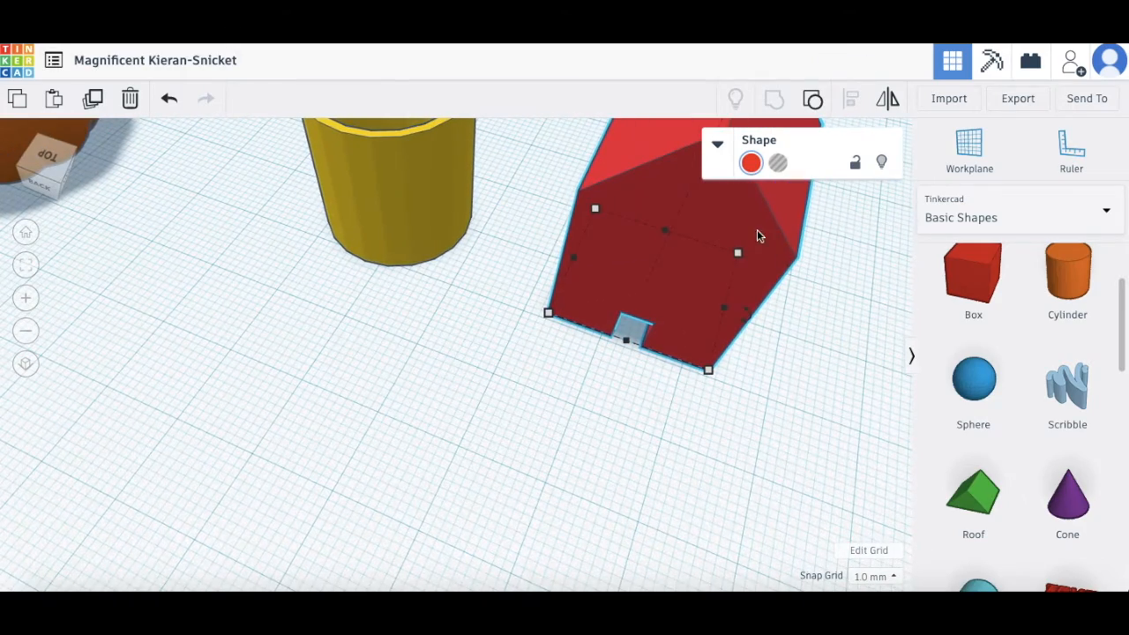
pyautogui.click(750, 164)
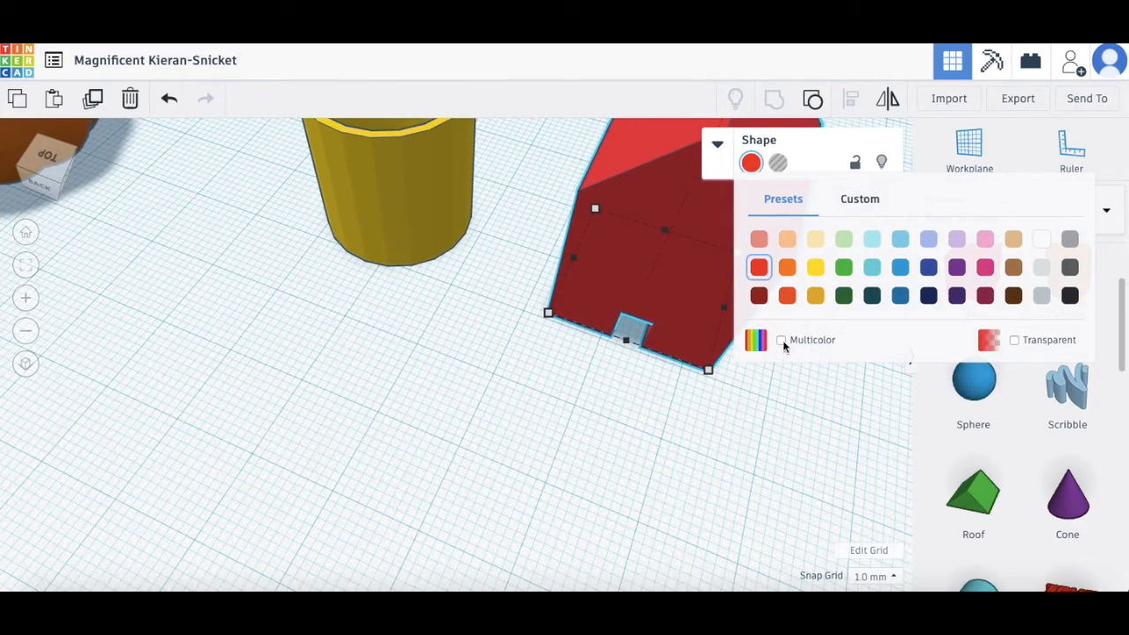
pyautogui.click(781, 340)
pyautogui.click(752, 414)
pyautogui.moveTo(789, 438); pyautogui.dragTo(594, 397, button='right')
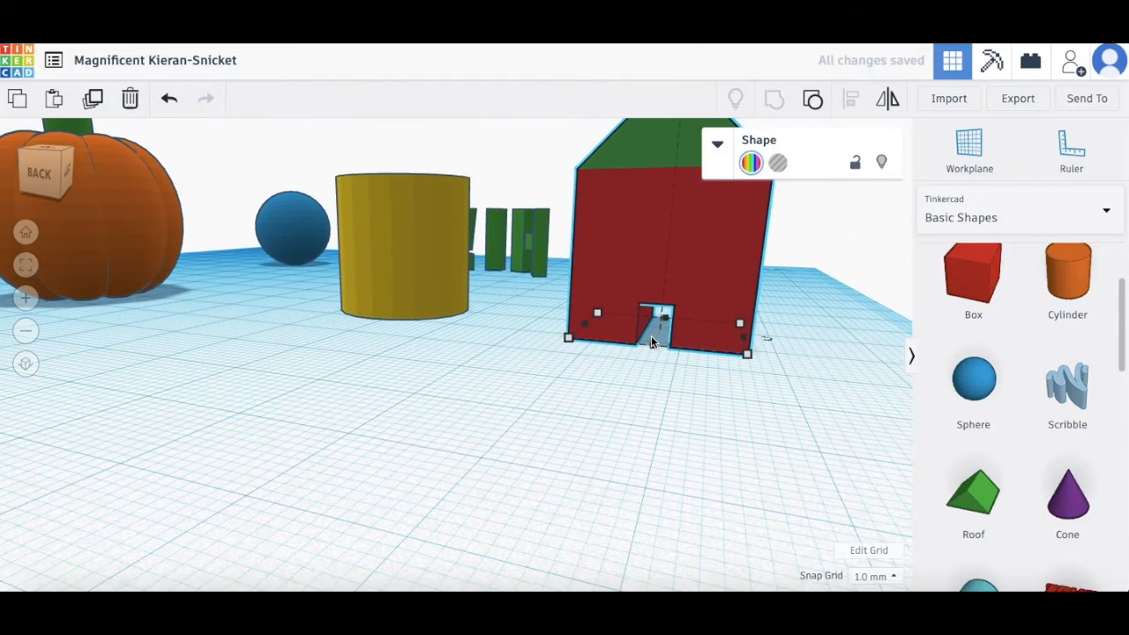
pyautogui.moveTo(736, 224); pyautogui.dragTo(635, 279, button='right')
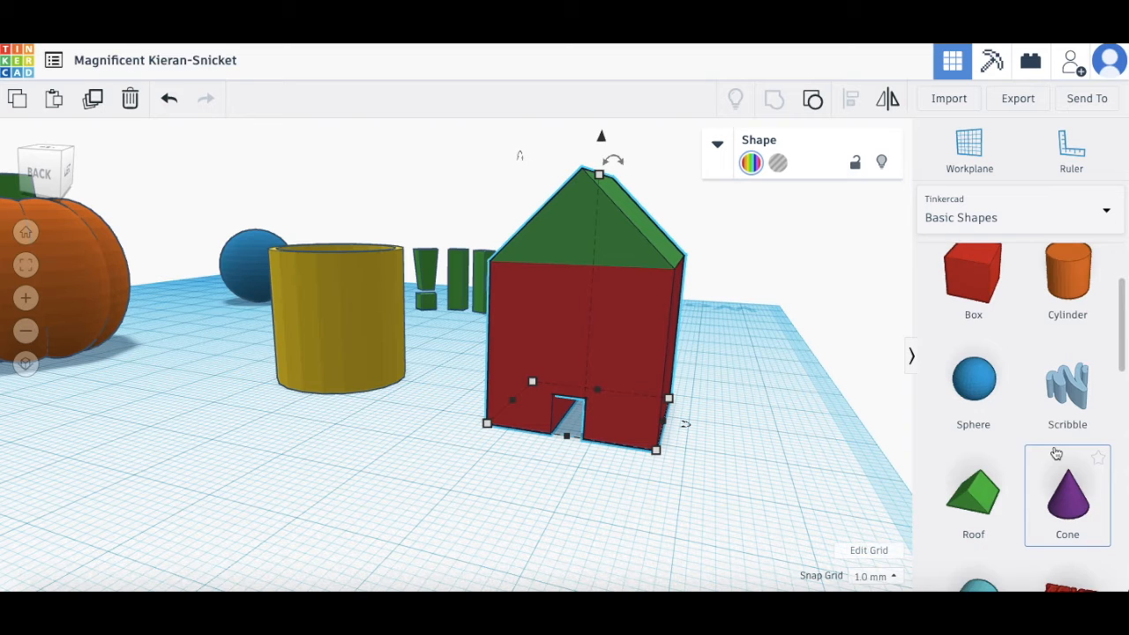
pyautogui.scroll(3, 1056, 454)
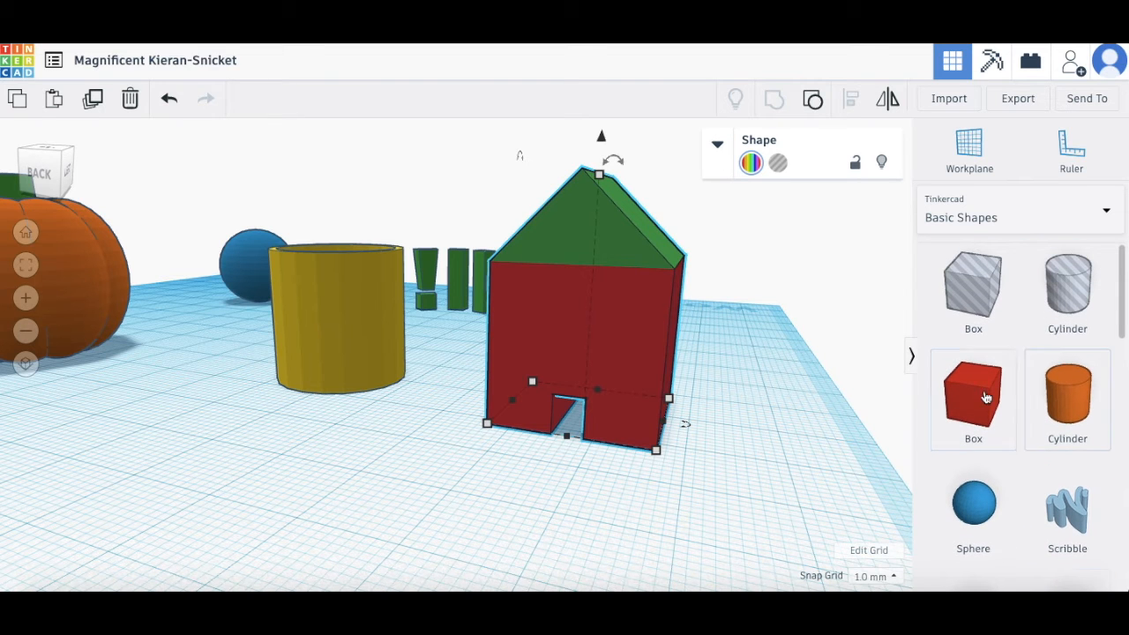
# Step: Add a box hole against the house, rotated -45° and nudged slightly into it
pyautogui.moveTo(919, 411); pyautogui.dragTo(721, 483)
pyautogui.moveTo(438, 485); pyautogui.dragTo(481, 525, button='right')
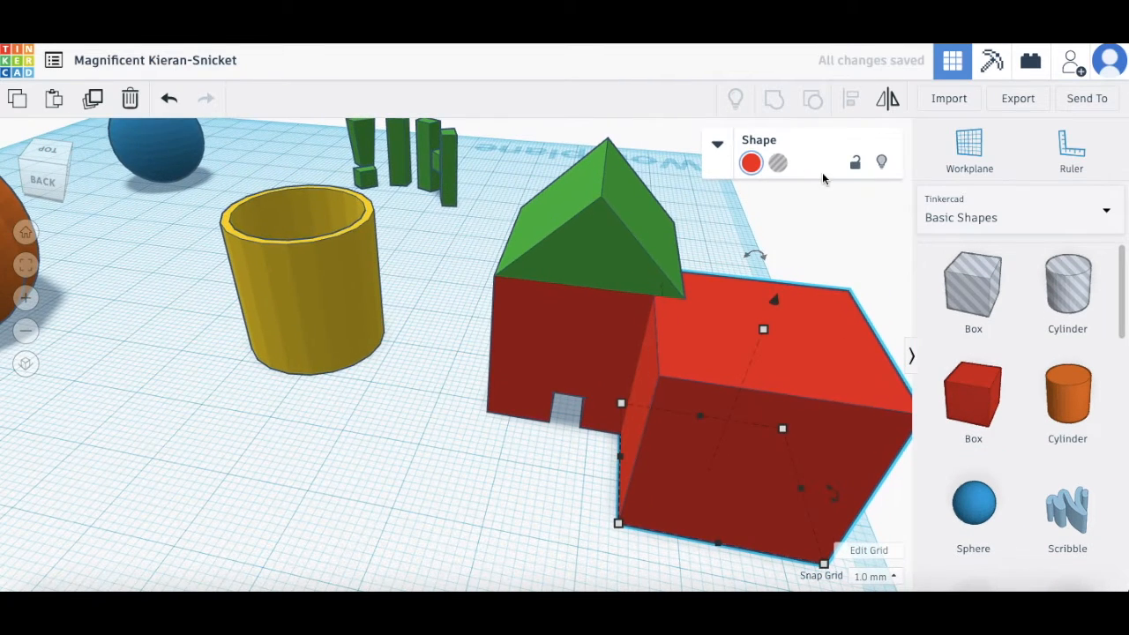
pyautogui.click(778, 168)
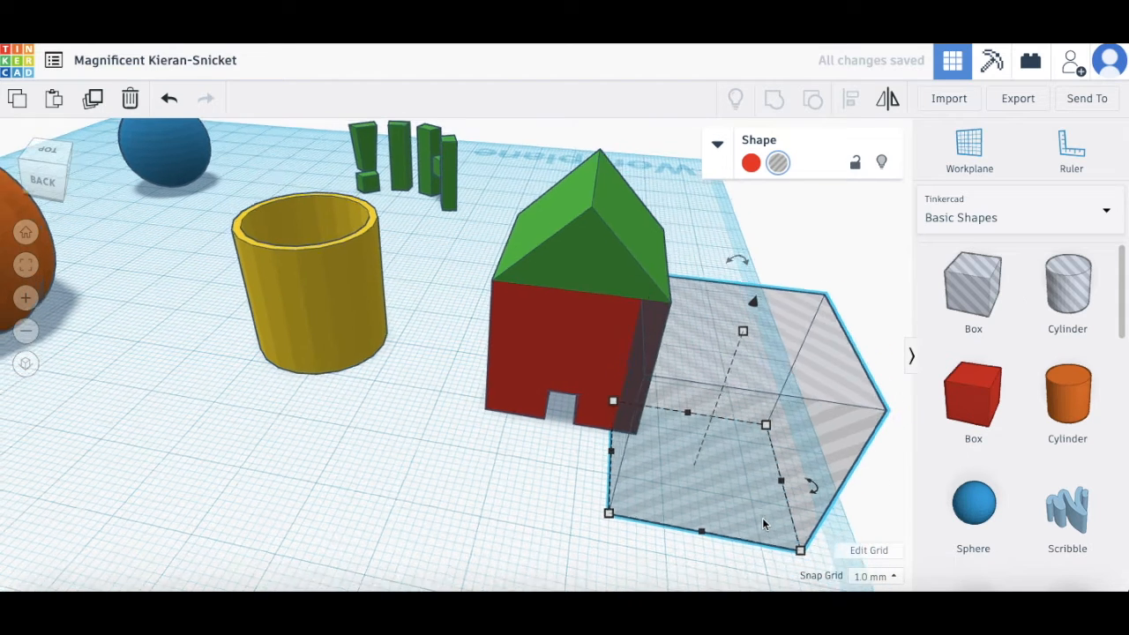
pyautogui.moveTo(762, 517); pyautogui.dragTo(696, 530, button='right')
pyautogui.moveTo(741, 465)
pyautogui.moveTo(741, 464); pyautogui.dragTo(703, 497)
pyautogui.moveTo(631, 509); pyautogui.dragTo(575, 508, button='right')
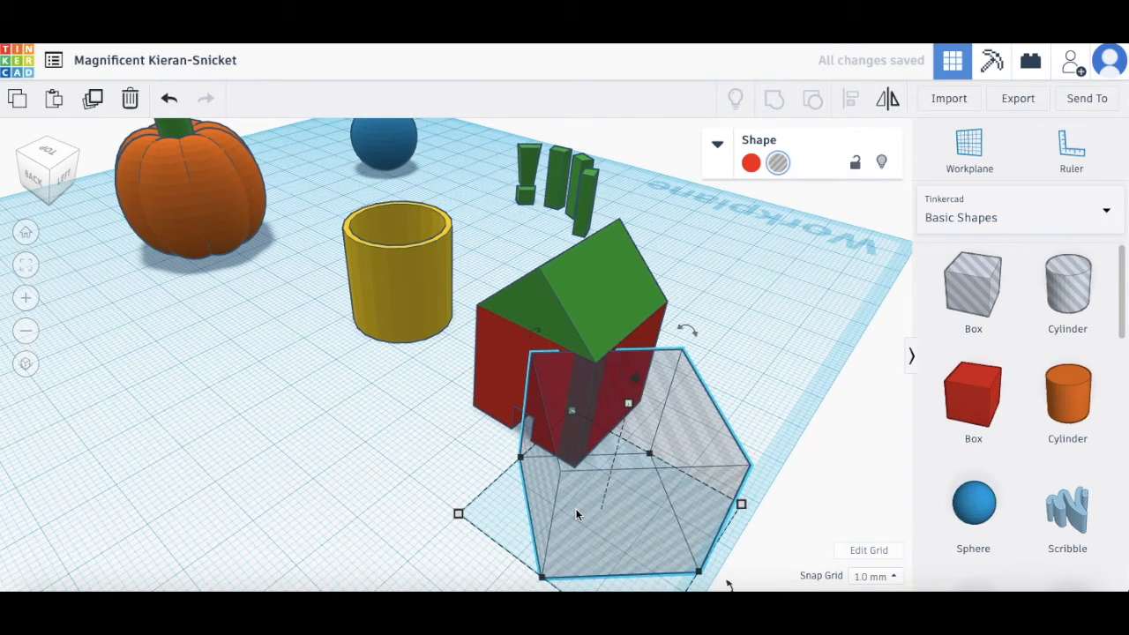
pyautogui.press('Down')
pyautogui.press('Down')
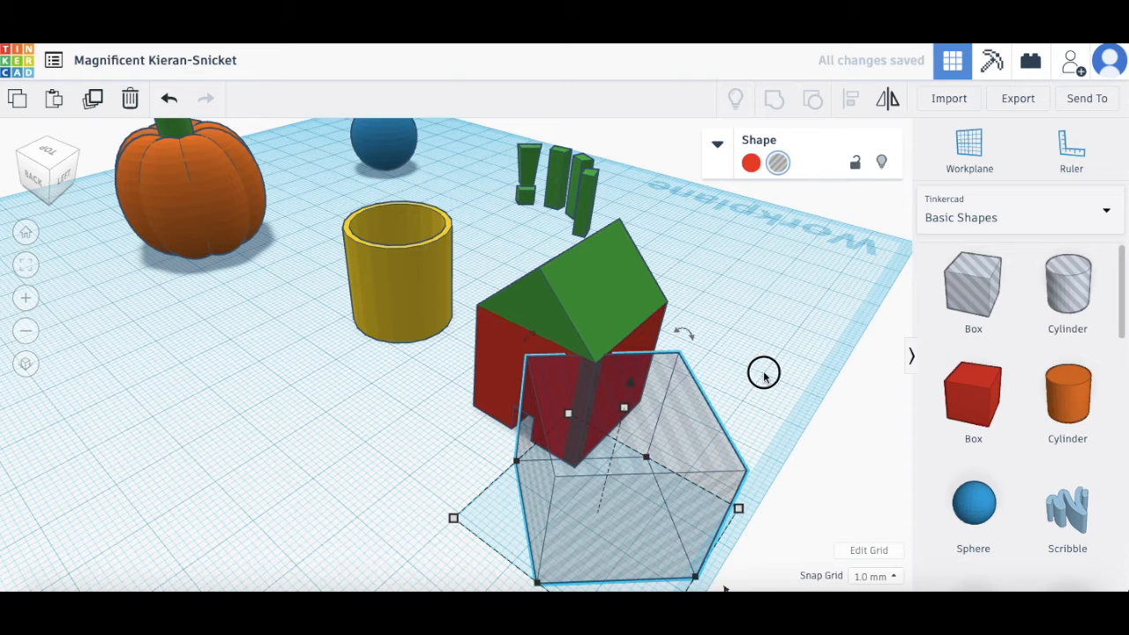
# Step: Group the rotated hole with the house to cut off the corner
pyautogui.keyDown('shift'); pyautogui.click(540, 304); pyautogui.keyUp('shift')
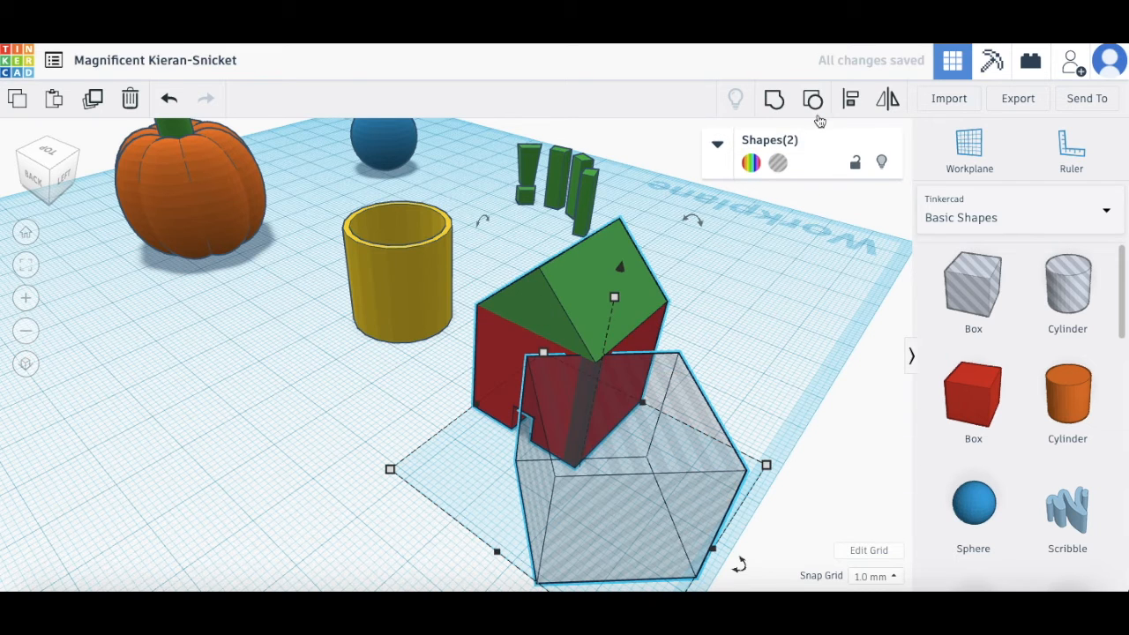
pyautogui.click(772, 104)
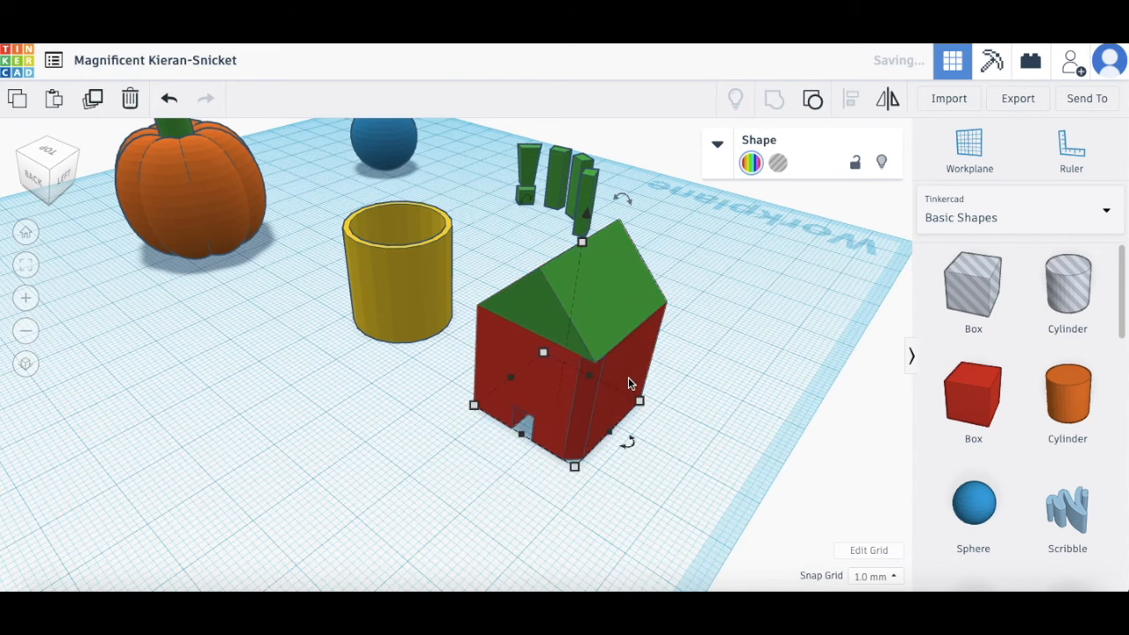
pyautogui.scroll(1, 628, 376)
pyautogui.scroll(2, 628, 377)
pyautogui.moveTo(661, 383); pyautogui.dragTo(738, 367, button='right')
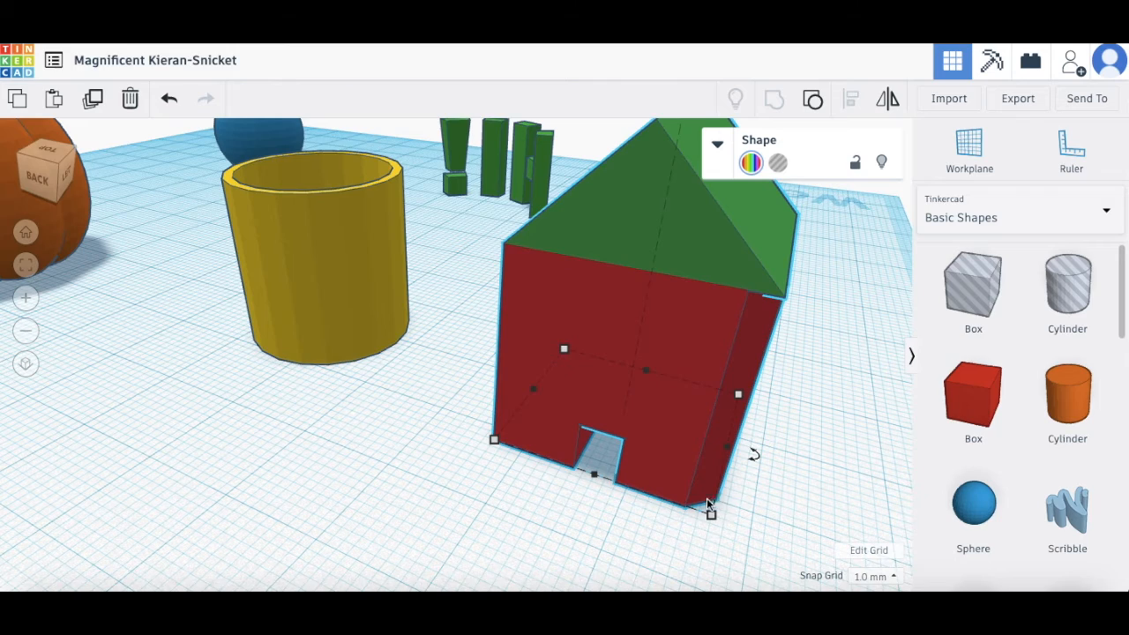
pyautogui.moveTo(668, 468); pyautogui.dragTo(543, 365, button='right')
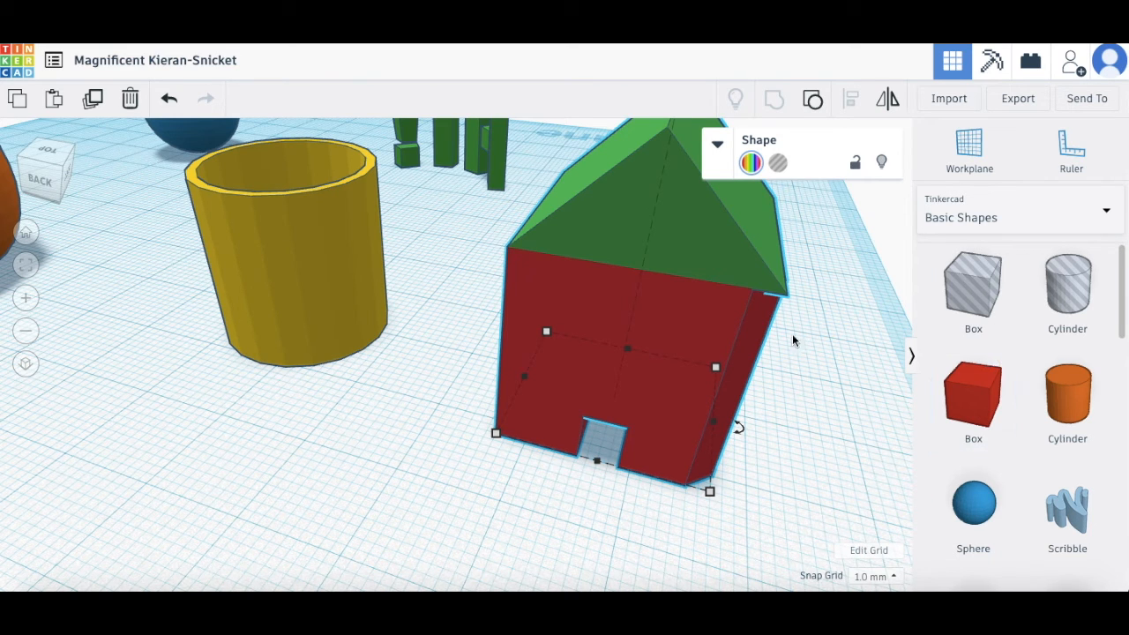
pyautogui.moveTo(648, 302); pyautogui.dragTo(739, 306, button='right')
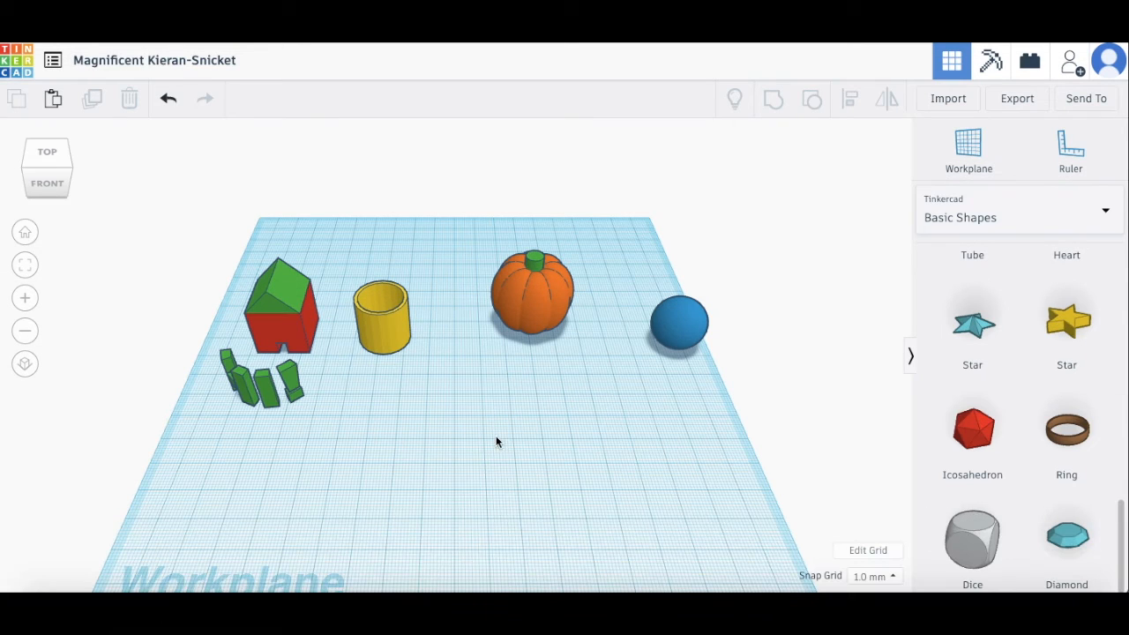
# Step: Place a Dice shape in front of the cup and pumpkin, then deselect it
pyautogui.moveTo(988, 558); pyautogui.dragTo(493, 443)
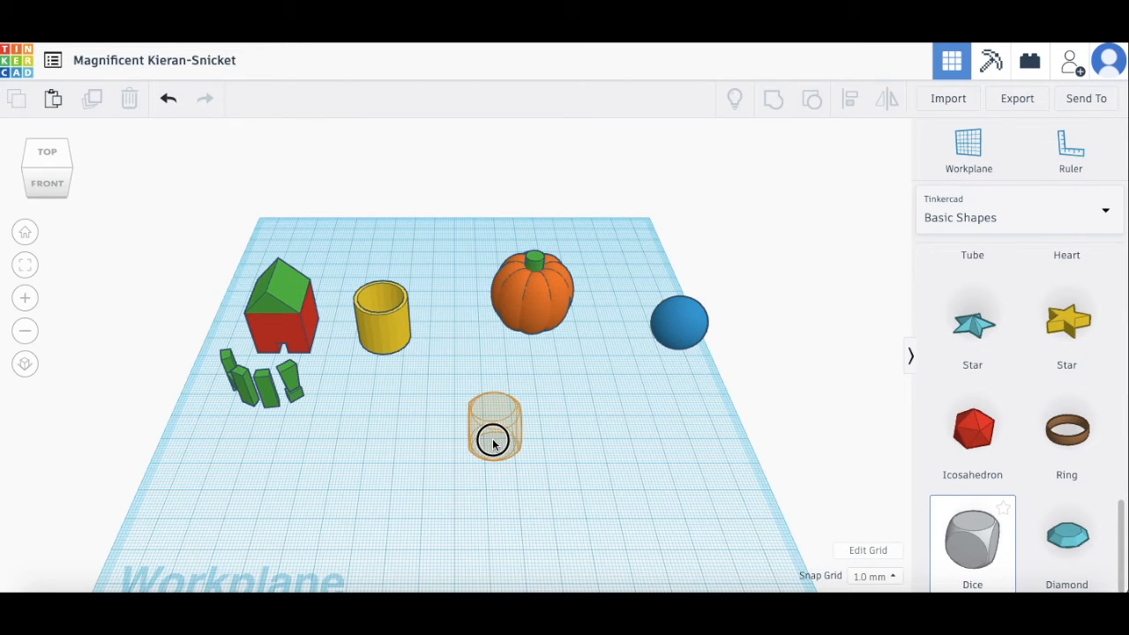
pyautogui.moveTo(443, 504); pyautogui.dragTo(436, 456, button='right')
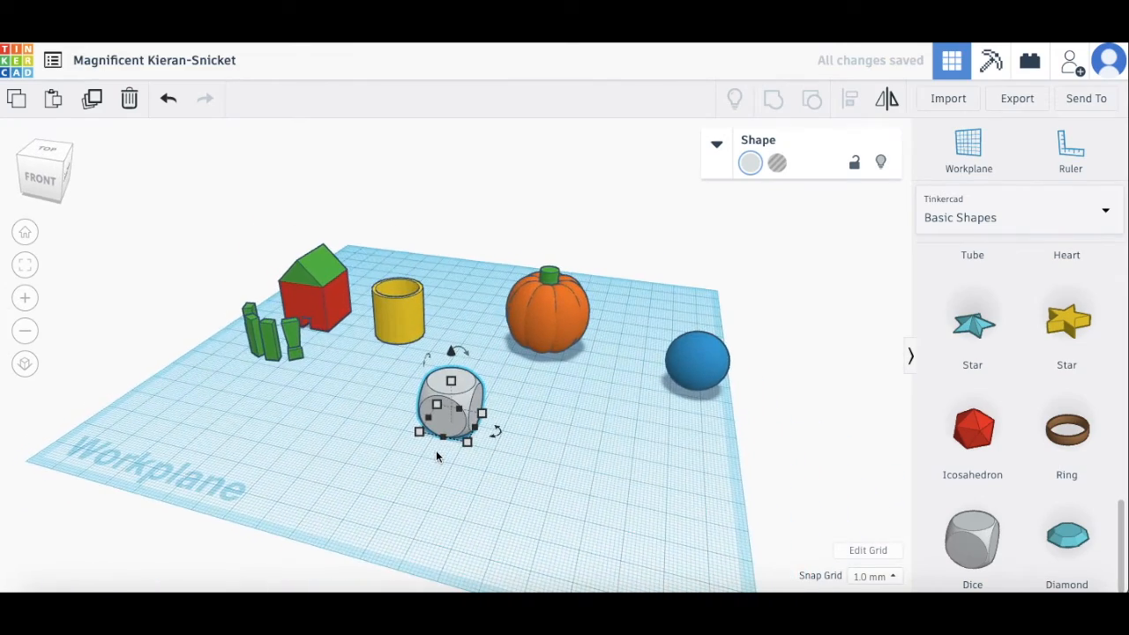
pyautogui.scroll(5, 435, 450)
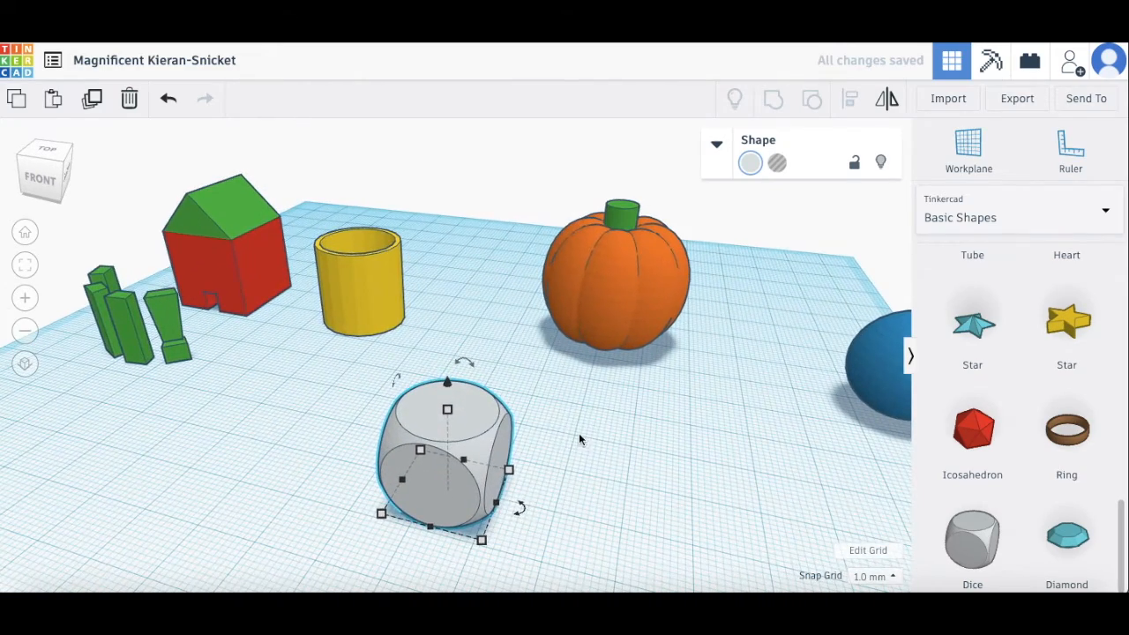
pyautogui.click(578, 438)
pyautogui.moveTo(566, 478)
pyautogui.mouseDown(button='right')
pyautogui.moveTo(559, 454)
pyautogui.moveTo(520, 471)
pyautogui.moveTo(568, 471)
pyautogui.mouseUp(button='right')
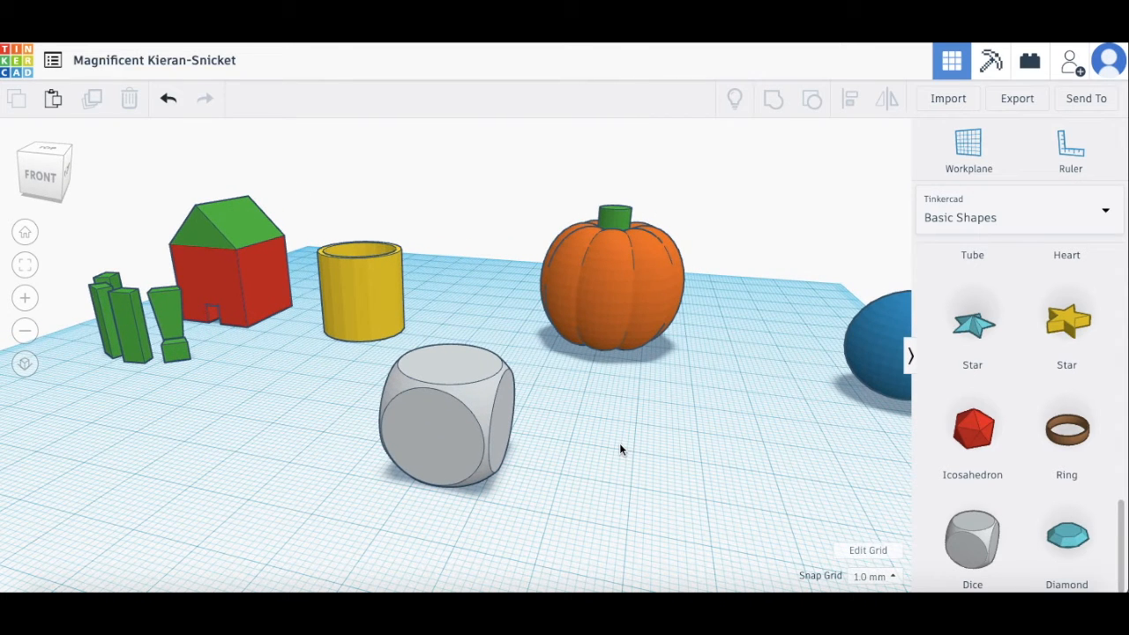
pyautogui.scroll(5, 1025, 267)
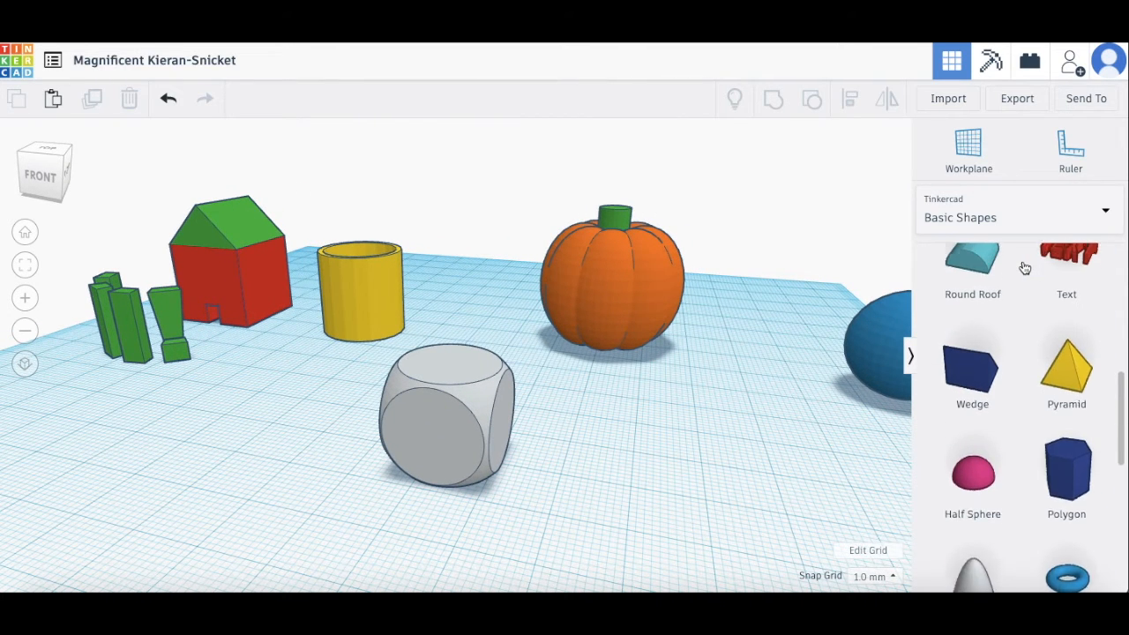
# Step: Switch the shape library to Text and Numbers and place a number 1 on the workplane
pyautogui.scroll(5, 1025, 268)
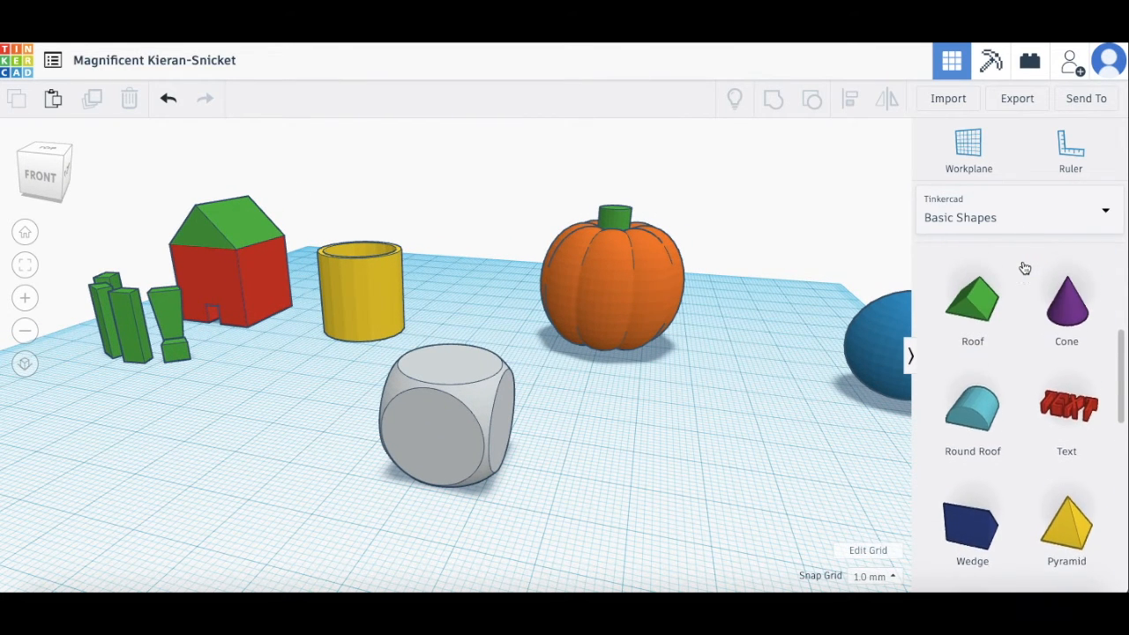
pyautogui.scroll(1, 1025, 268)
pyautogui.click(988, 217)
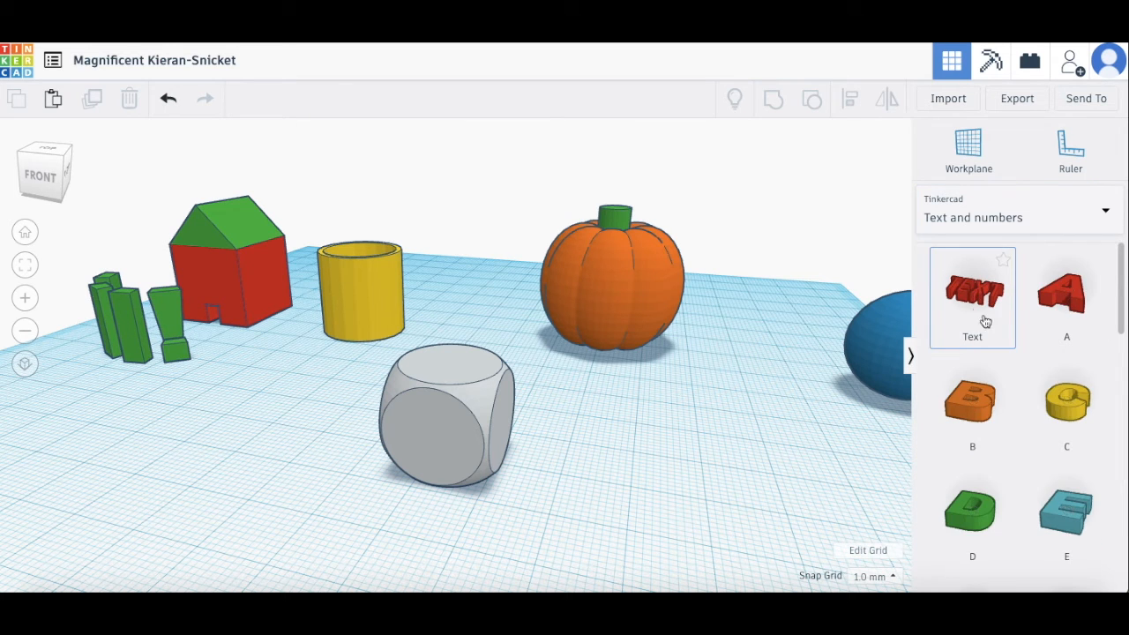
pyautogui.scroll(-5, 1045, 413)
pyautogui.scroll(-5, 1044, 413)
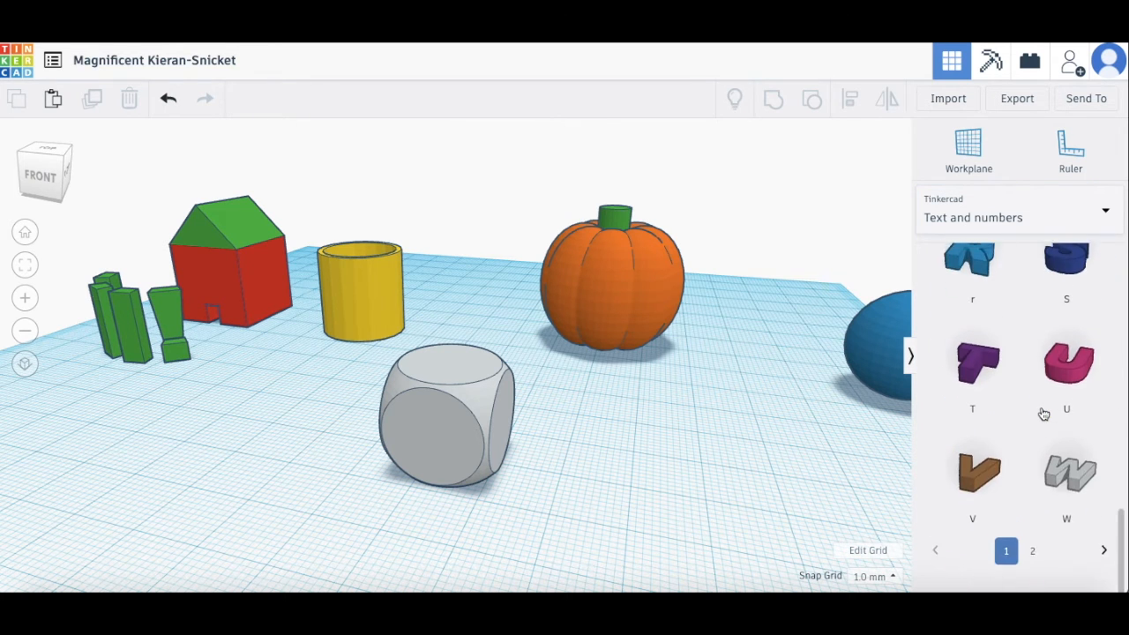
pyautogui.click(1032, 578)
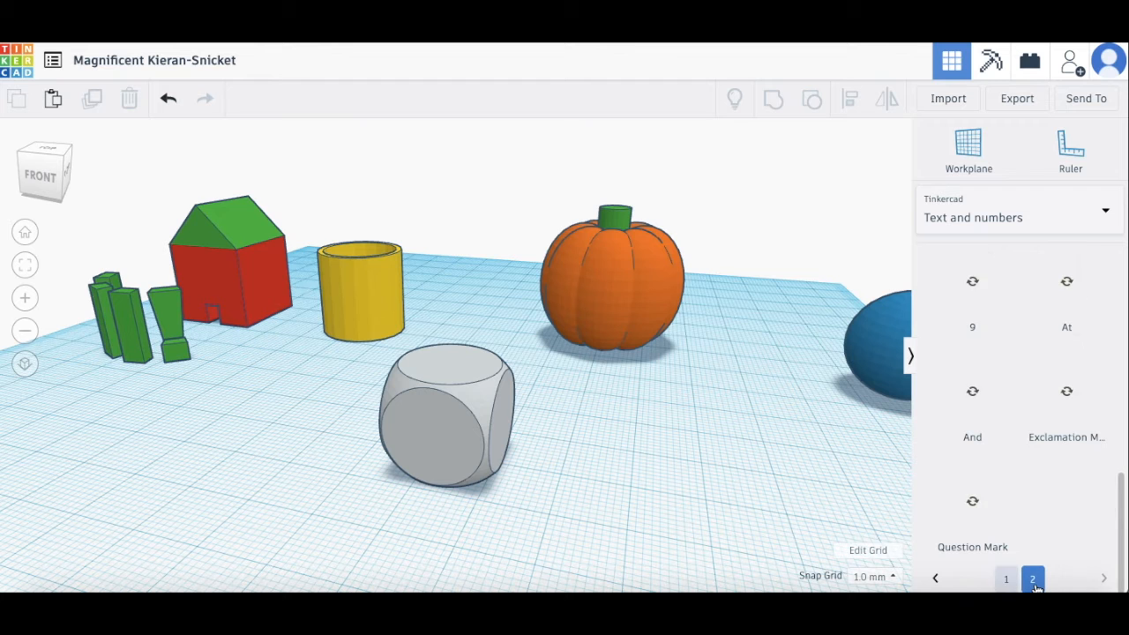
pyautogui.scroll(10, 1005, 378)
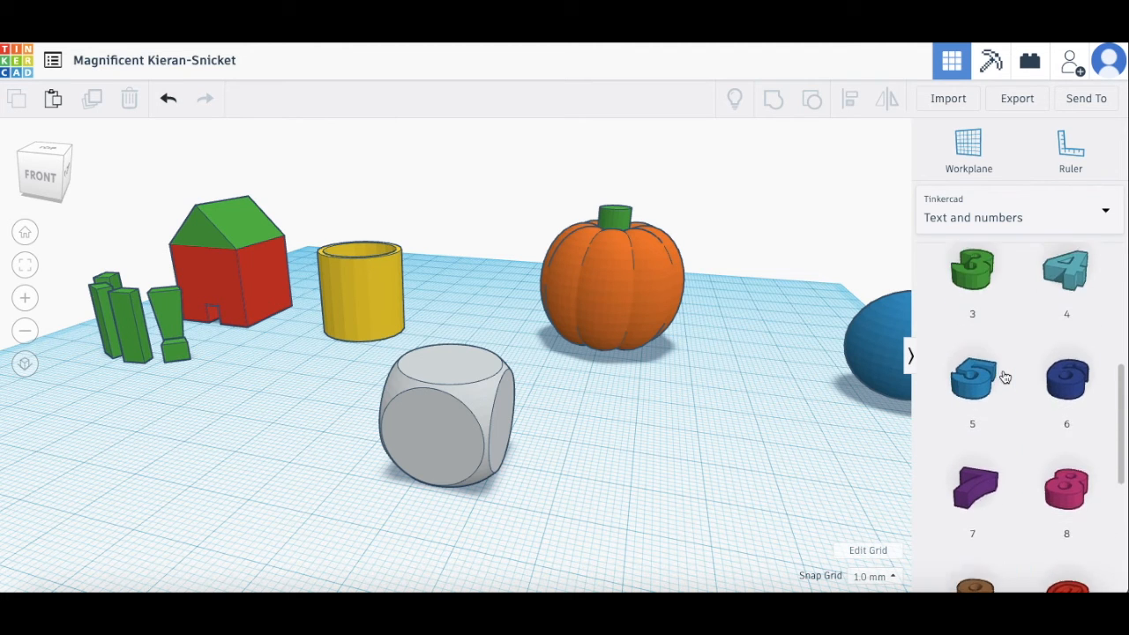
pyautogui.scroll(2, 1005, 377)
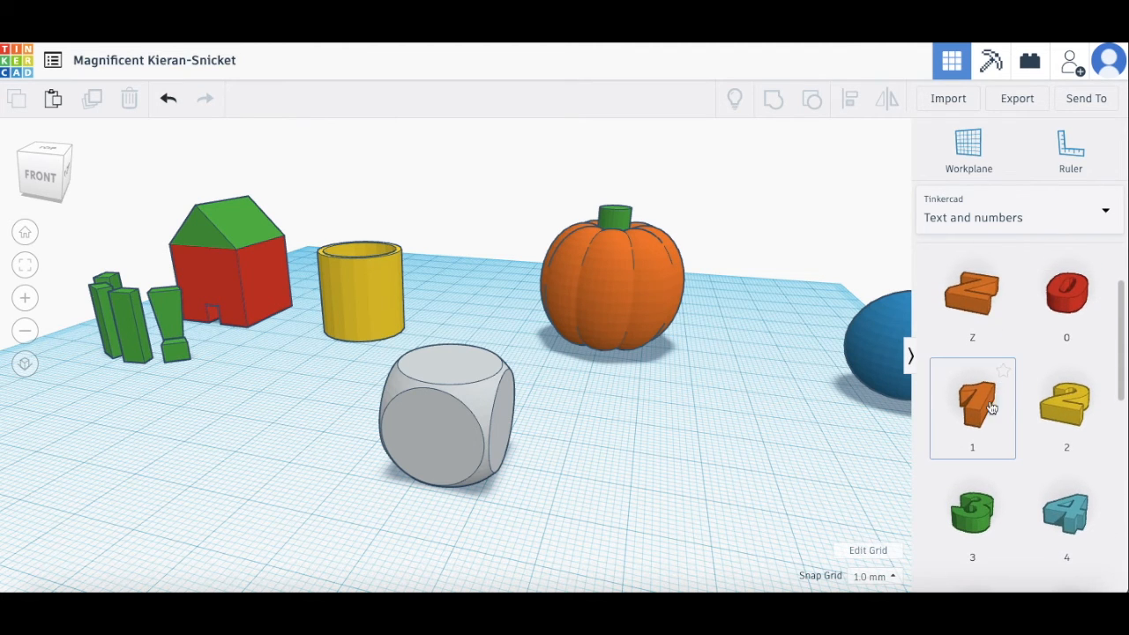
pyautogui.moveTo(986, 408); pyautogui.dragTo(541, 534)
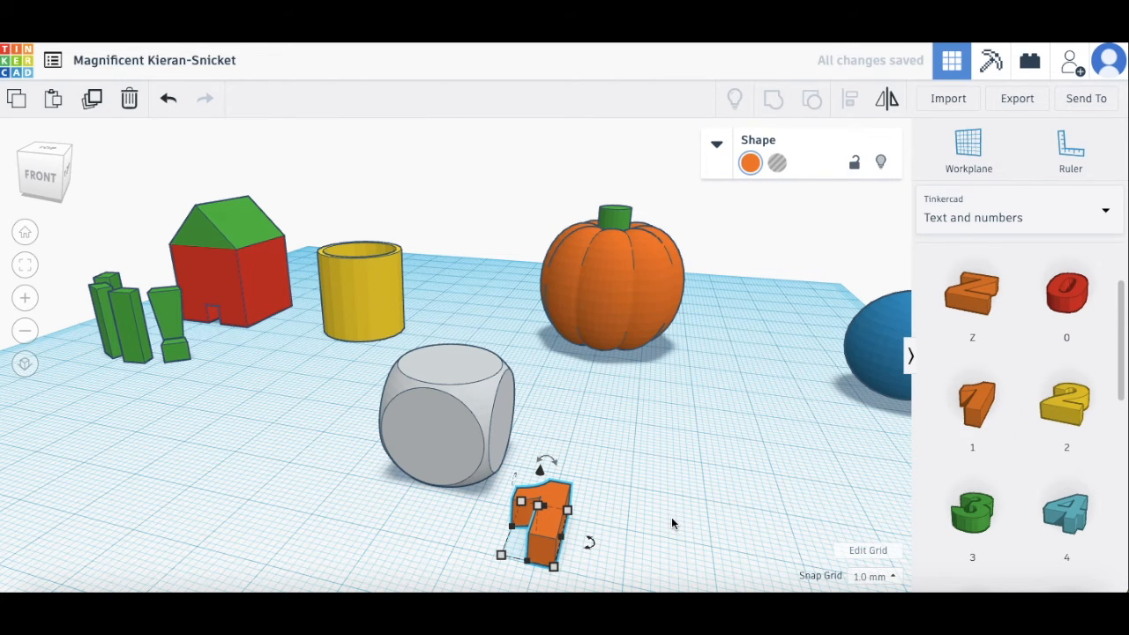
# Step: Rotate the 1 upright, raise it, and move it inside the grey dice
pyautogui.moveTo(647, 518); pyautogui.dragTo(597, 507, button='right')
pyautogui.moveTo(390, 431); pyautogui.dragTo(317, 425)
pyautogui.moveTo(305, 373); pyautogui.dragTo(303, 324)
pyautogui.moveTo(312, 389); pyautogui.dragTo(336, 384)
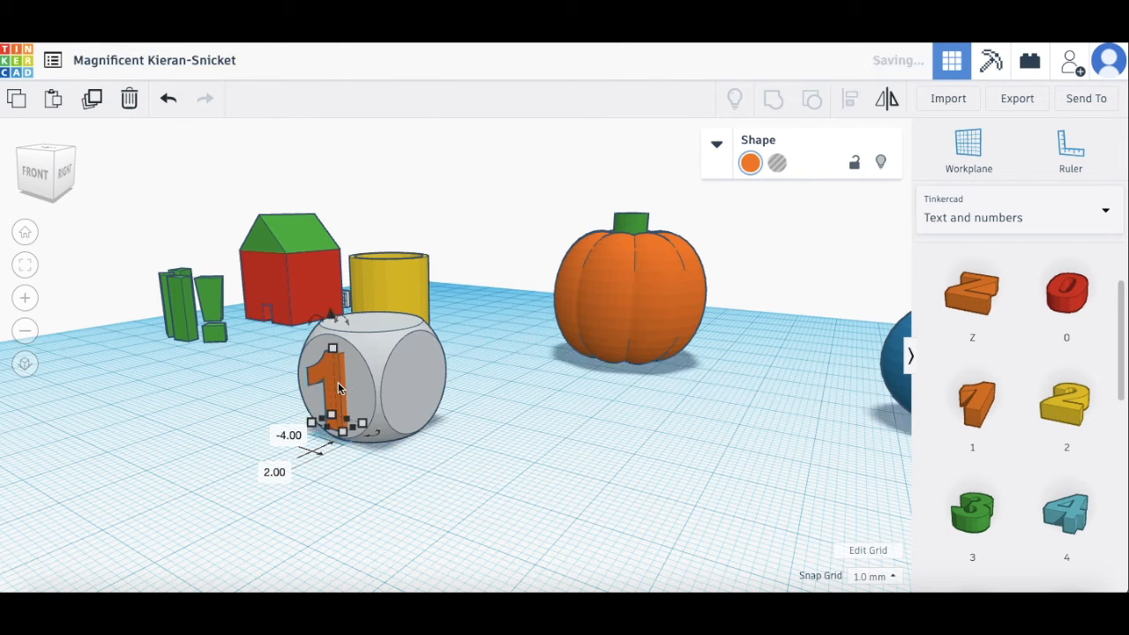
pyautogui.click(361, 470)
pyautogui.moveTo(391, 461); pyautogui.dragTo(520, 466, button='right')
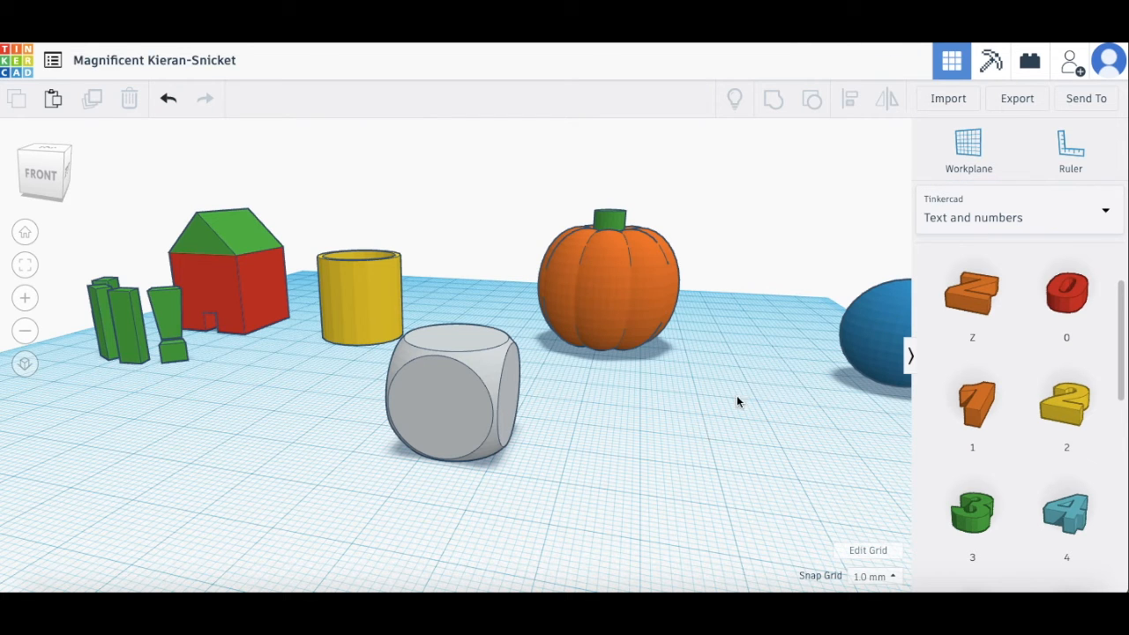
# Step: Set the workplane on the dice's front face, after resetting it once to the ground grid
pyautogui.click(973, 148)
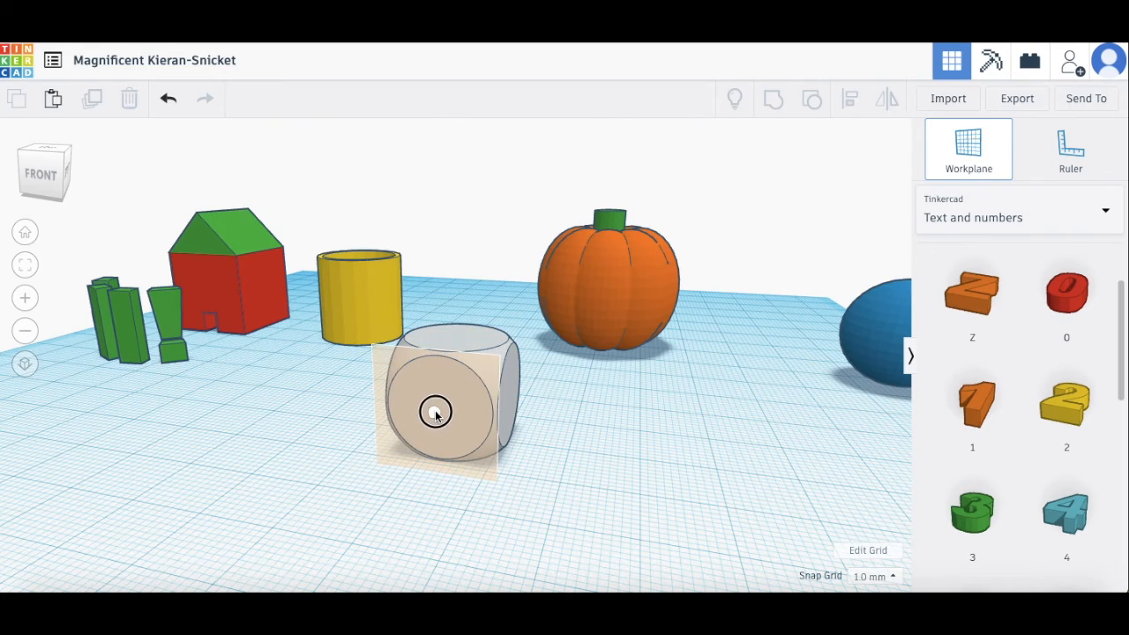
pyautogui.click(436, 413)
pyautogui.moveTo(633, 443); pyautogui.dragTo(666, 449, button='right')
pyautogui.click(951, 161)
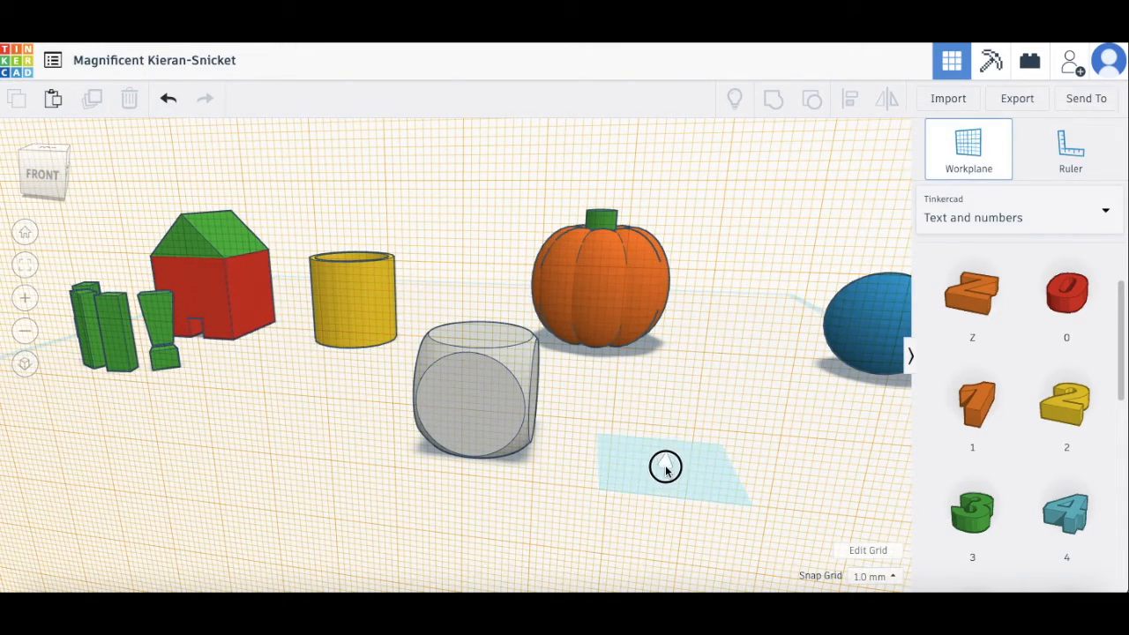
pyautogui.click(665, 465)
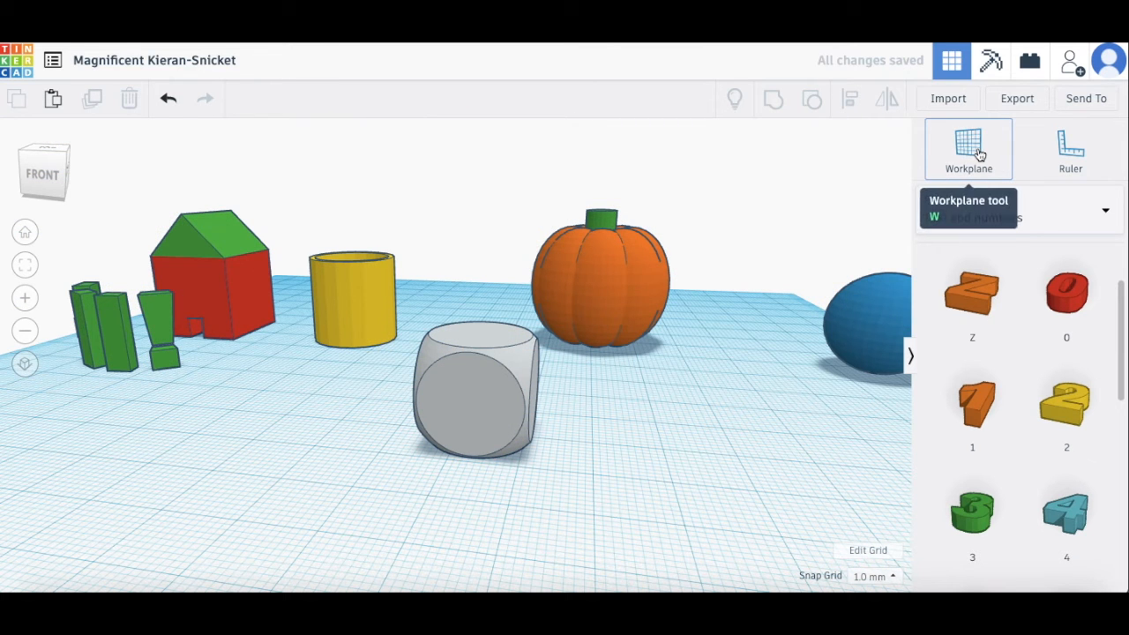
pyautogui.click(931, 150)
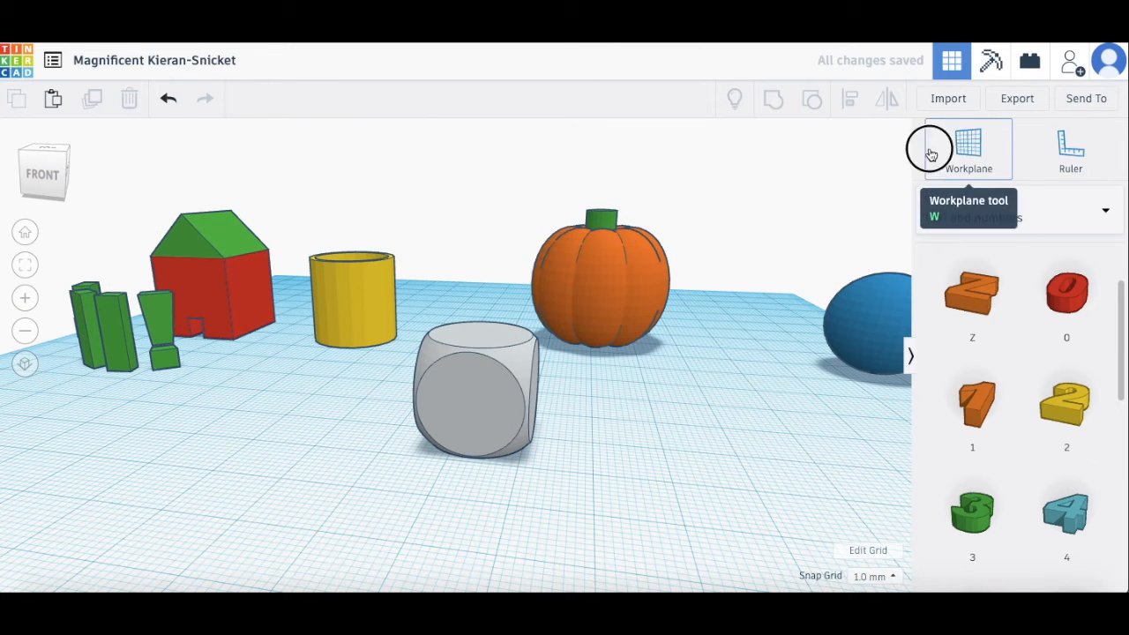
pyautogui.click(463, 400)
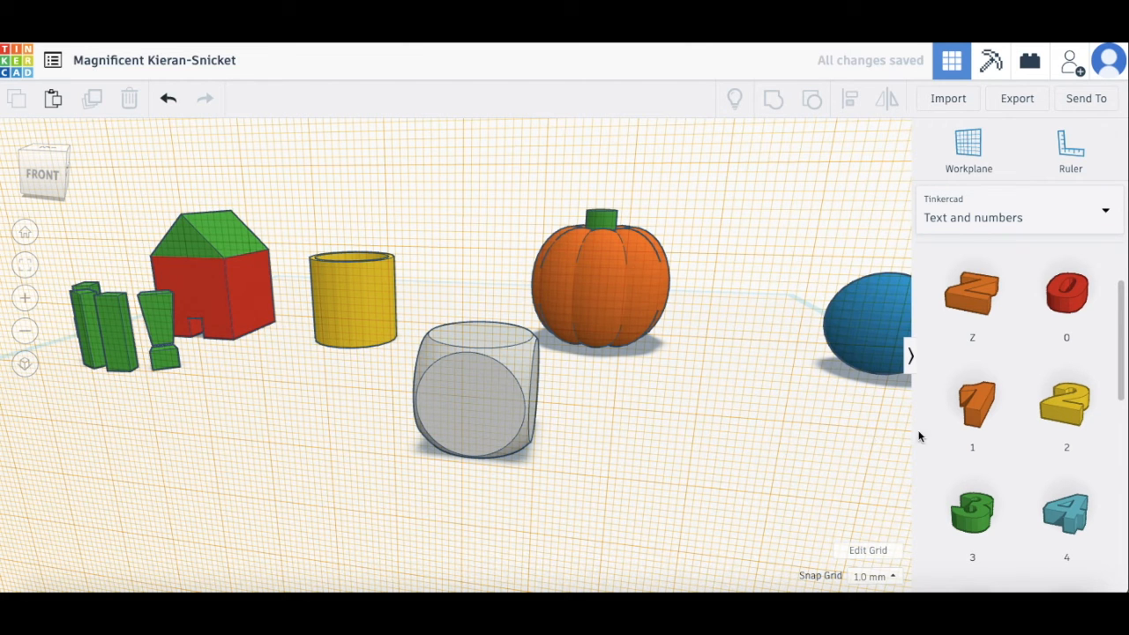
# Step: Place a number 1 on the dice's front face and push it 3 mm into the dice
pyautogui.moveTo(982, 410); pyautogui.dragTo(465, 409)
pyautogui.click(592, 469)
pyautogui.moveTo(619, 469); pyautogui.dragTo(588, 468, button='right')
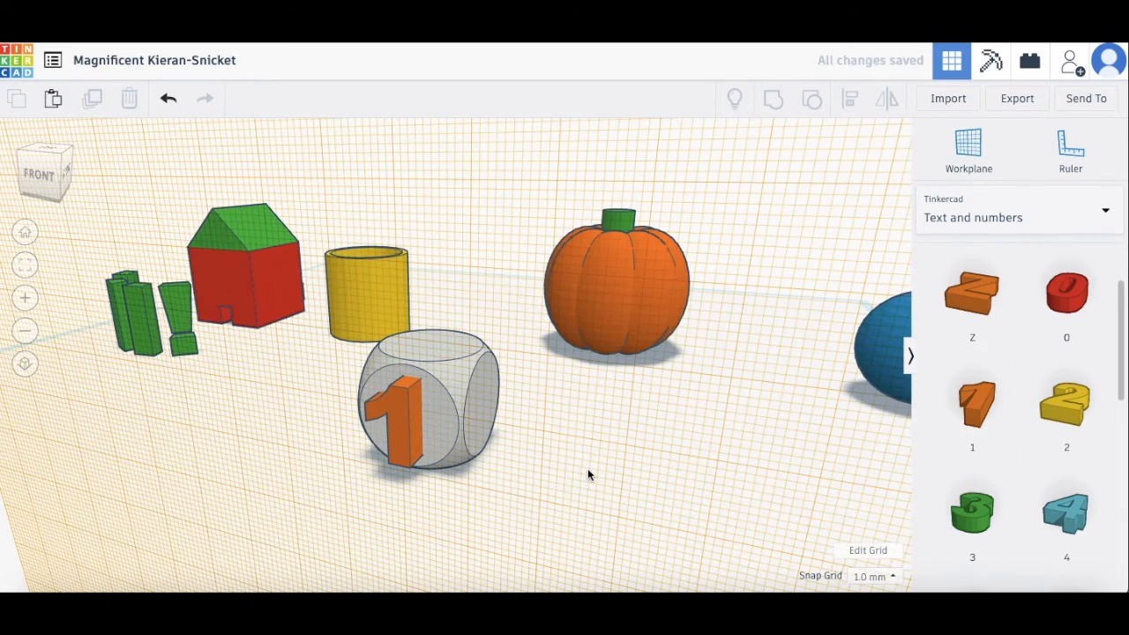
pyautogui.scroll(4, 406, 433)
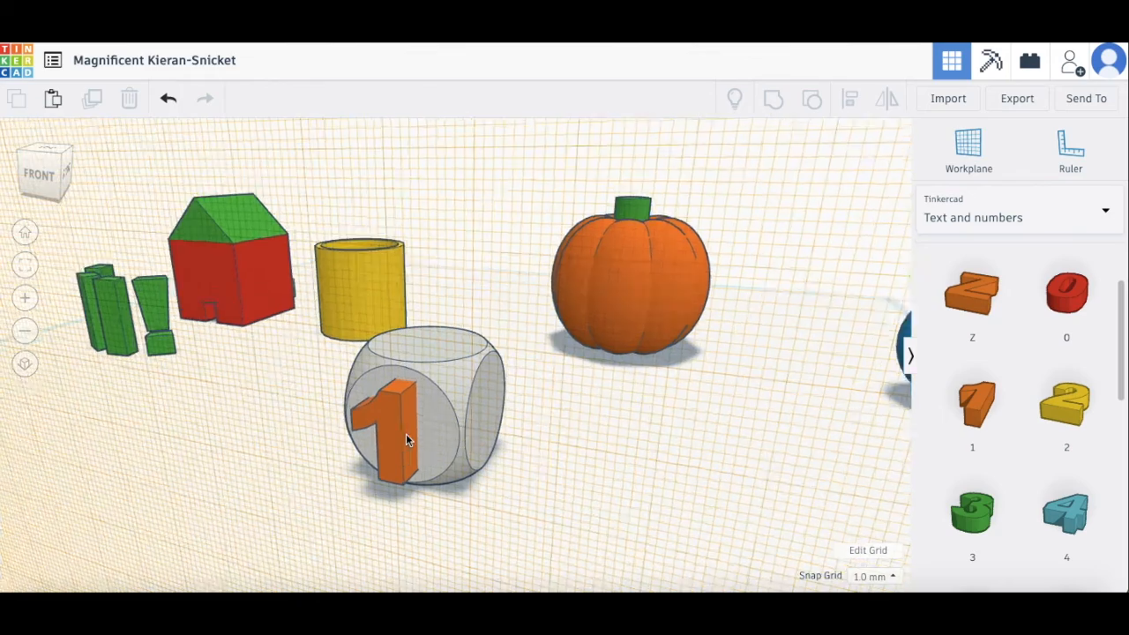
pyautogui.moveTo(425, 478); pyautogui.dragTo(410, 459, button='right')
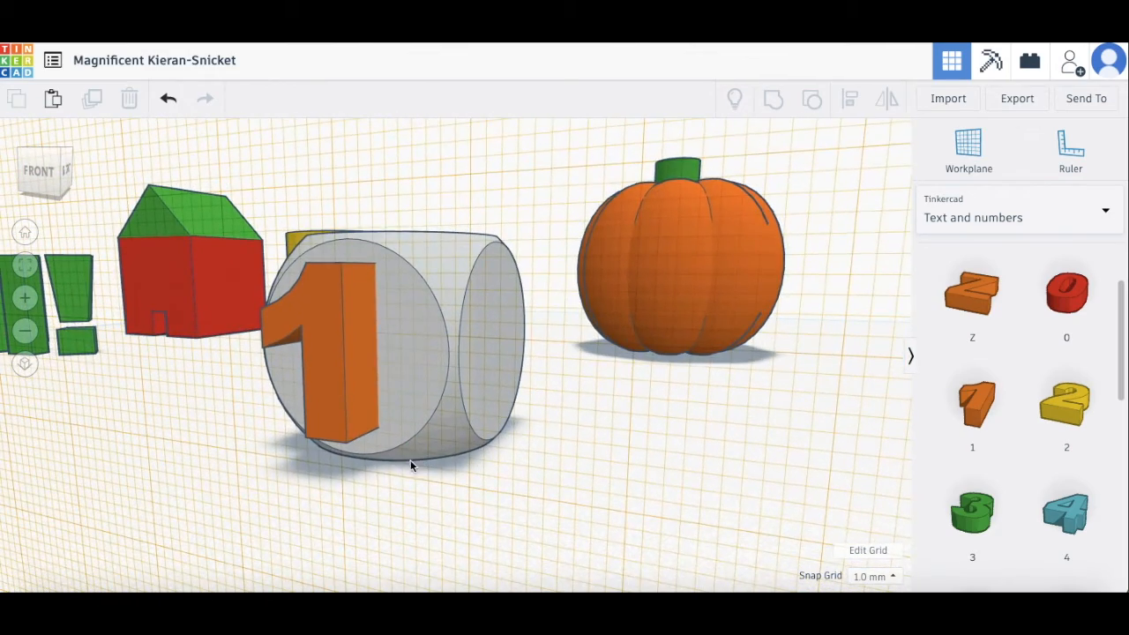
pyautogui.click(324, 394)
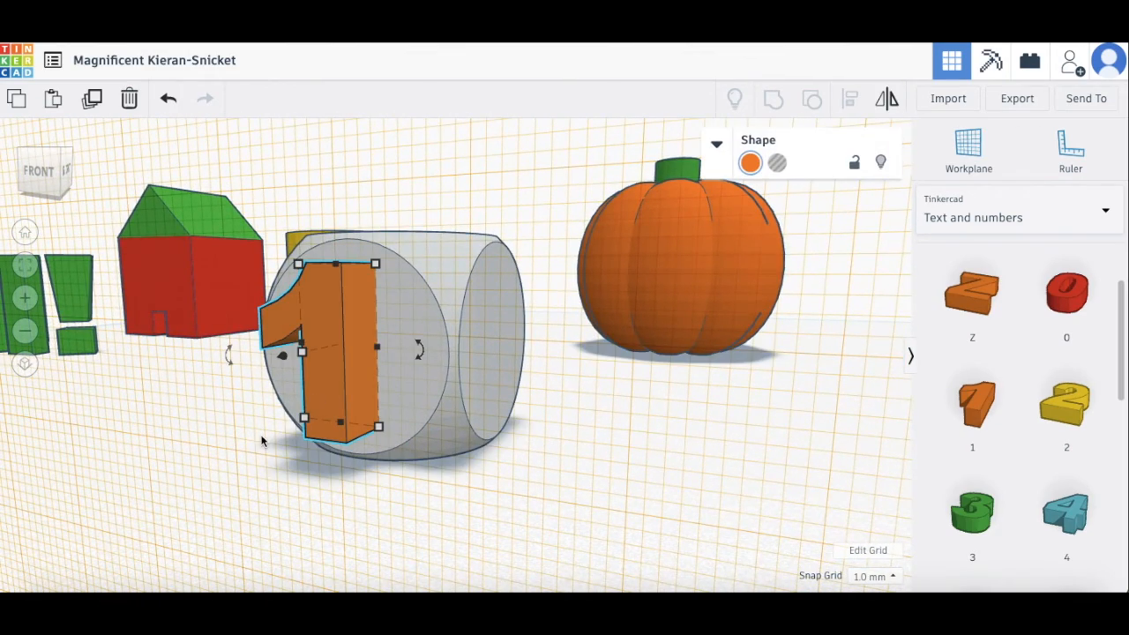
pyautogui.moveTo(231, 441)
pyautogui.mouseDown(button='right')
pyautogui.moveTo(197, 433)
pyautogui.moveTo(223, 445)
pyautogui.mouseUp(button='right')
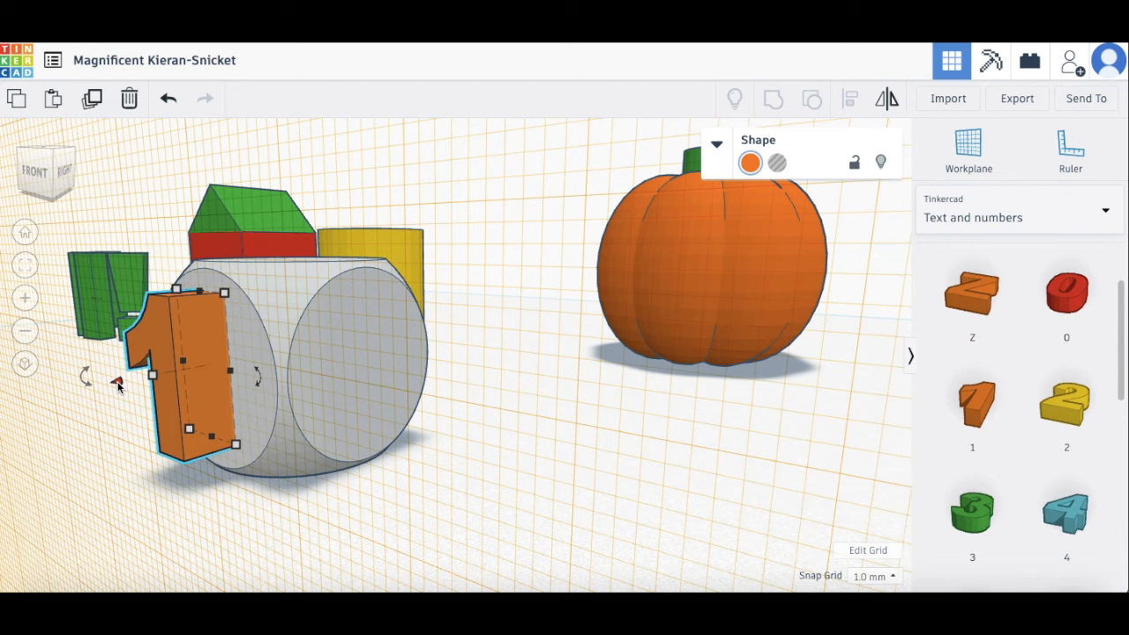
pyautogui.moveTo(117, 381); pyautogui.dragTo(159, 371)
pyautogui.moveTo(255, 501); pyautogui.dragTo(327, 493, button='right')
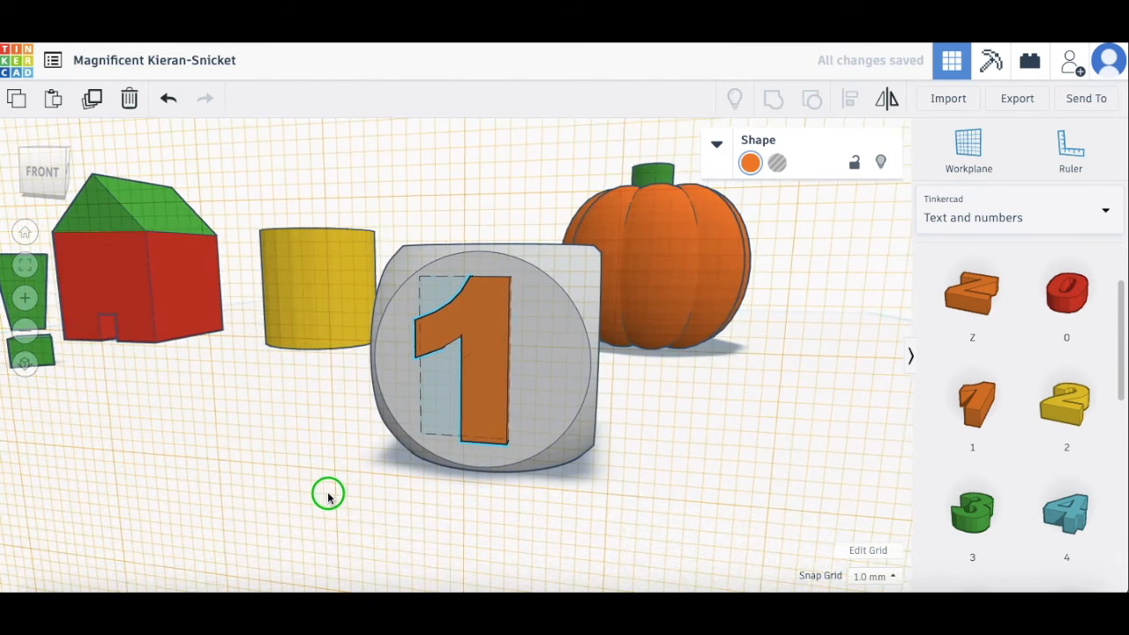
# Step: Make the 1 a hole and group it with the dice
pyautogui.click(776, 168)
pyautogui.moveTo(604, 513); pyautogui.dragTo(460, 417)
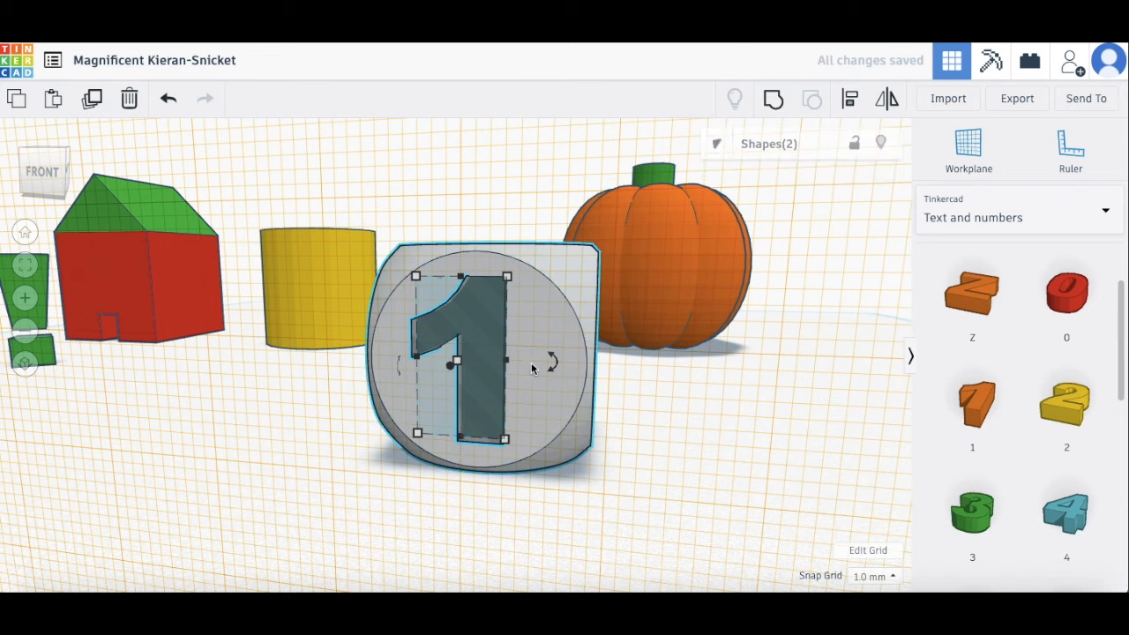
pyautogui.click(773, 98)
pyautogui.moveTo(715, 414); pyautogui.dragTo(661, 423, button='right')
# Step: Put a workplane on the dice's right face, place a 2 there shifted 2 mm, and make it a hole
pyautogui.click(970, 152)
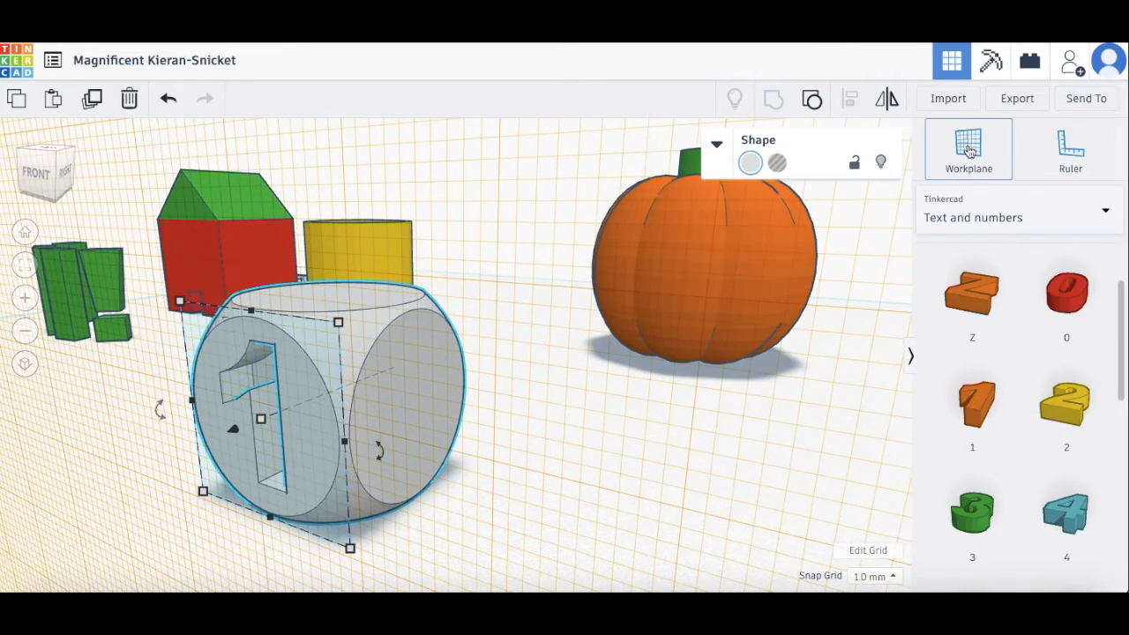
pyautogui.click(421, 404)
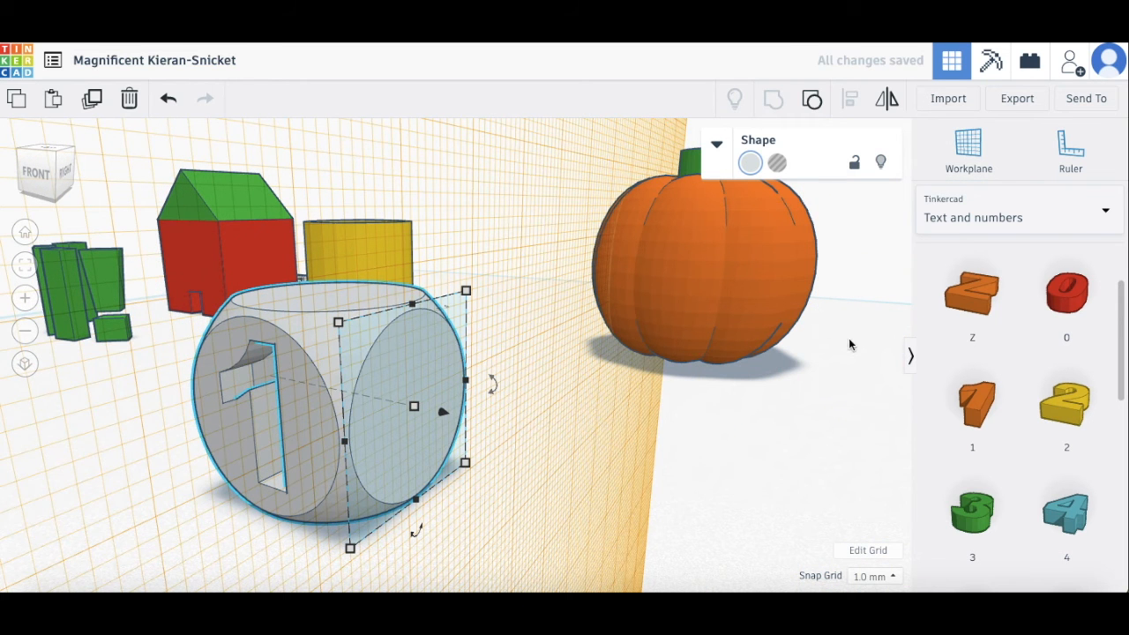
pyautogui.click(1065, 416)
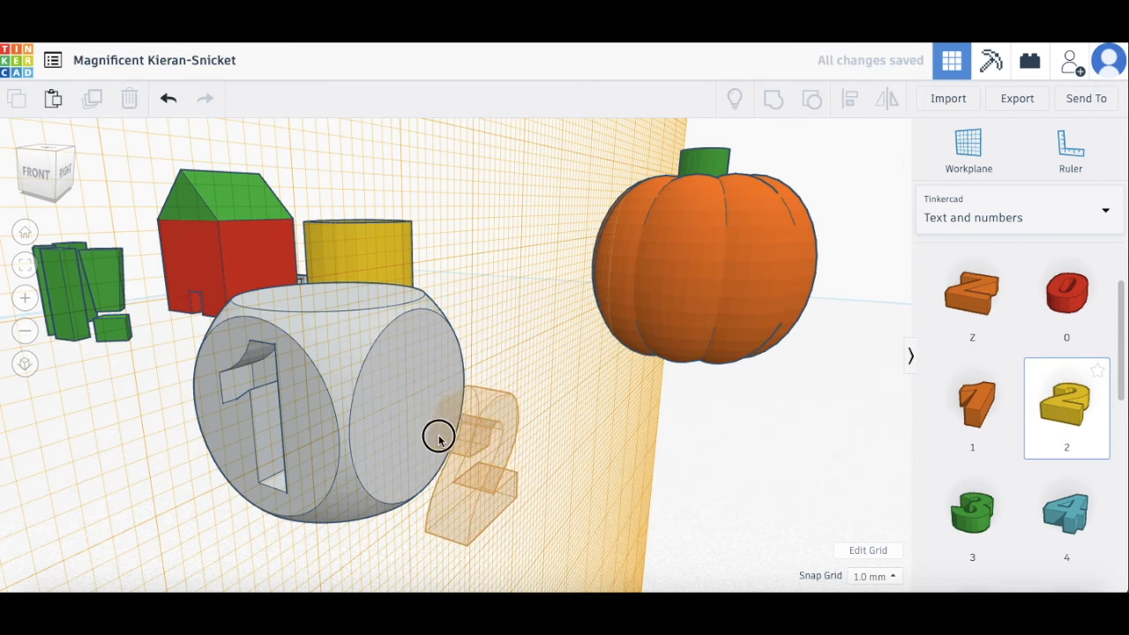
pyautogui.click(409, 401)
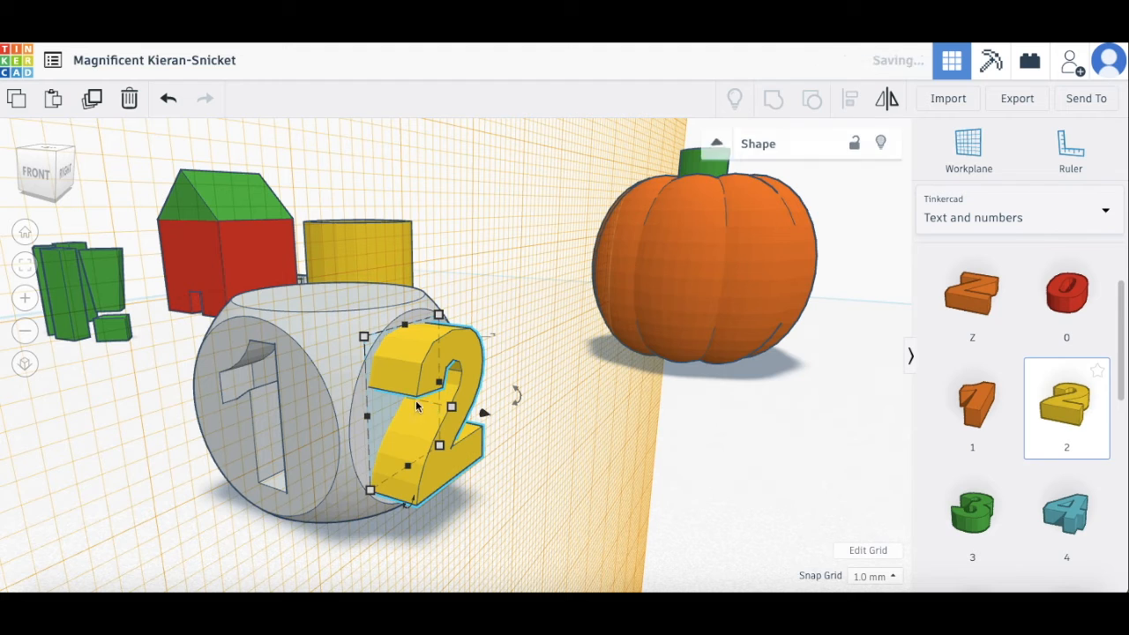
pyautogui.moveTo(481, 414); pyautogui.dragTo(456, 412)
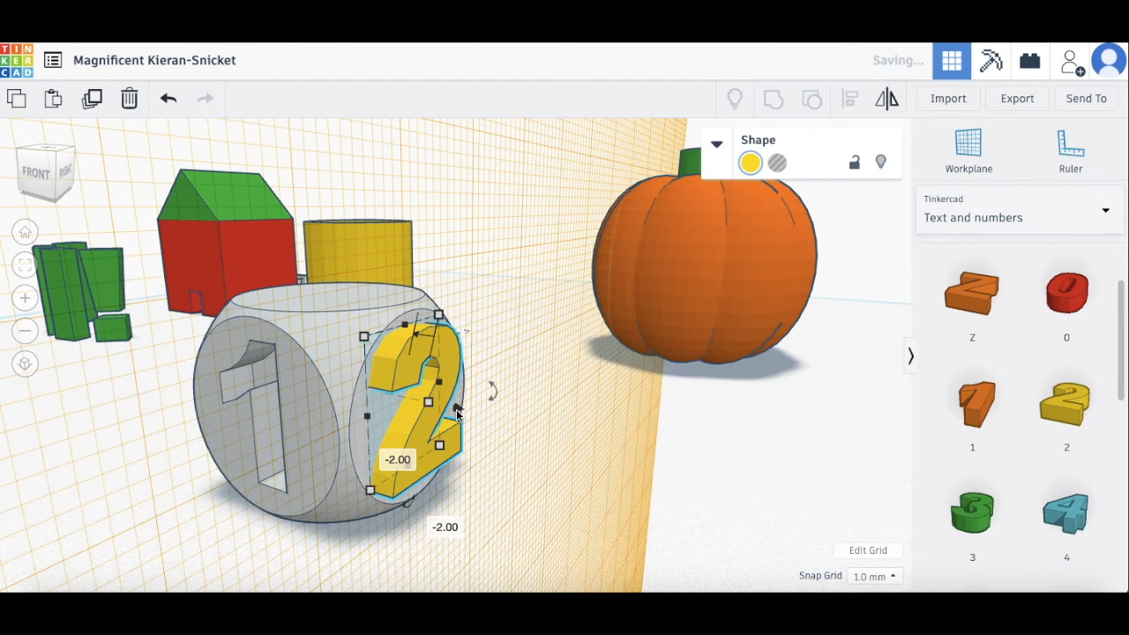
pyautogui.click(777, 163)
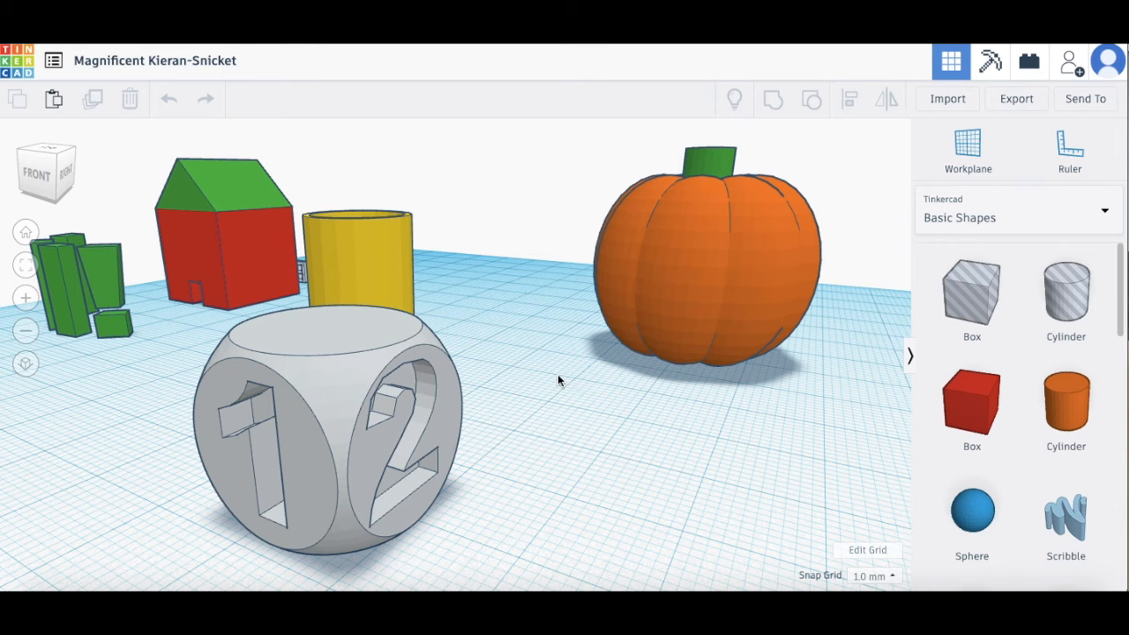
# Step: Orbit the view to look straight at the dice's 1 face, with the pumpkin behind it
pyautogui.keyDown('ctrl'); pyautogui.moveTo(627, 386); pyautogui.dragTo(672, 386); pyautogui.keyUp('ctrl')
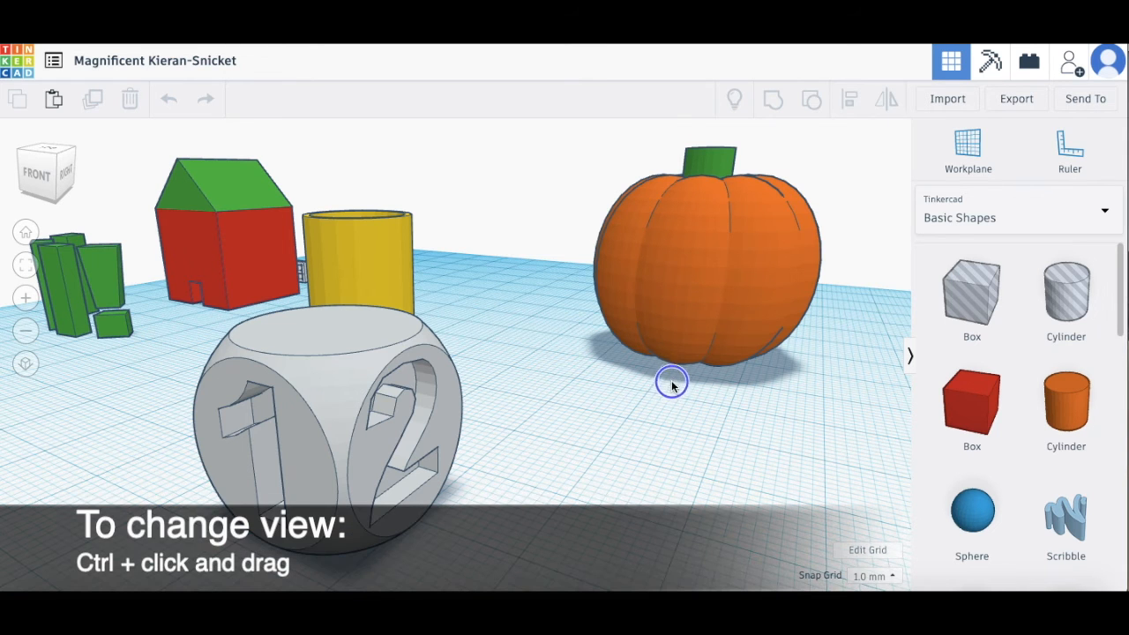
pyautogui.keyDown('ctrl'); pyautogui.moveTo(517, 388); pyautogui.dragTo(606, 393); pyautogui.keyUp('ctrl')
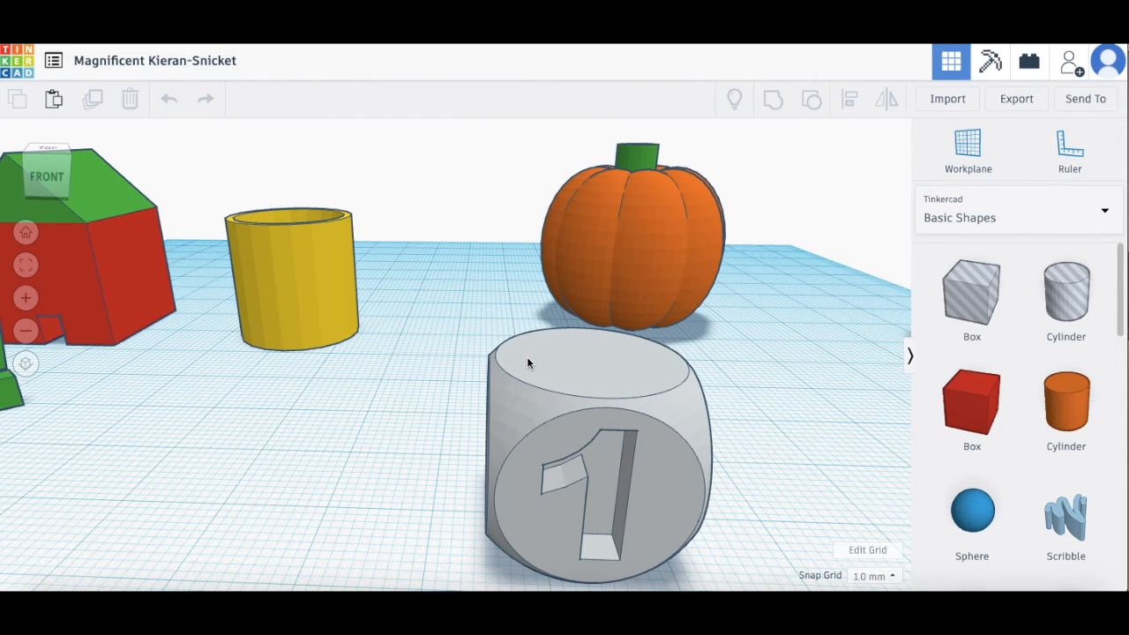
# Step: Focus the view in turn on the yellow cup, the red house and the green HI! letters
pyautogui.click(332, 338)
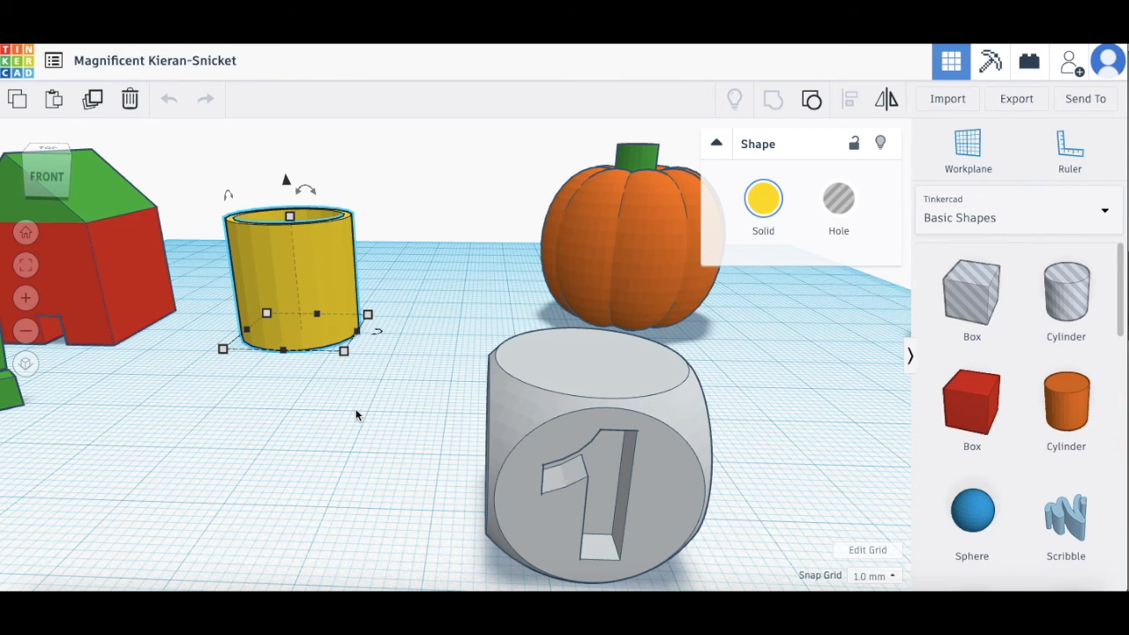
pyautogui.press('f')
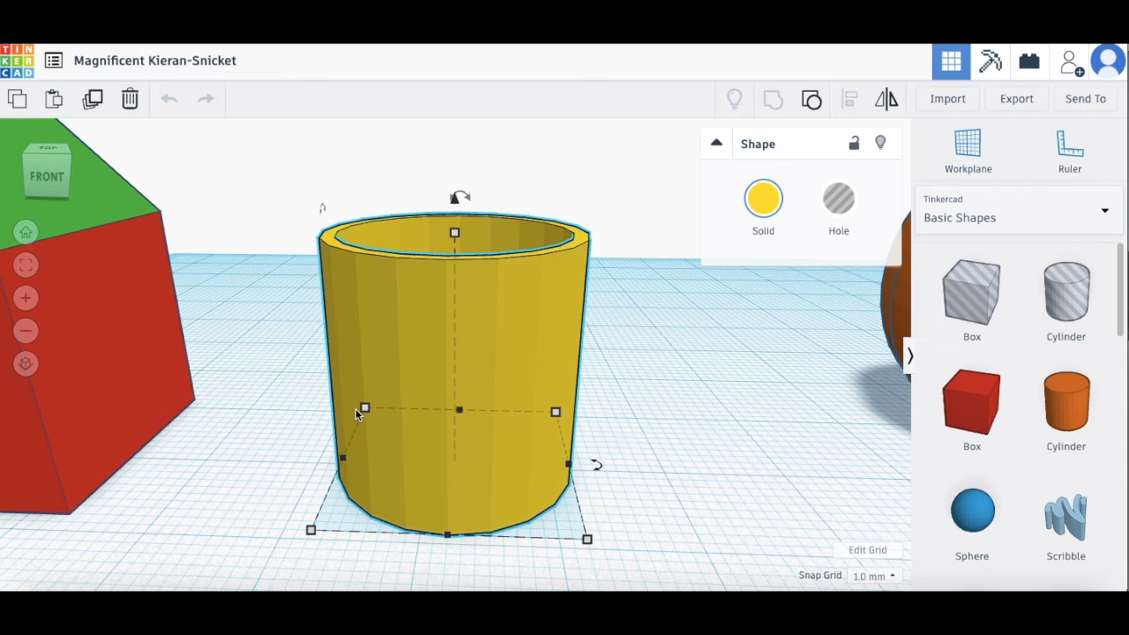
pyautogui.click(102, 361)
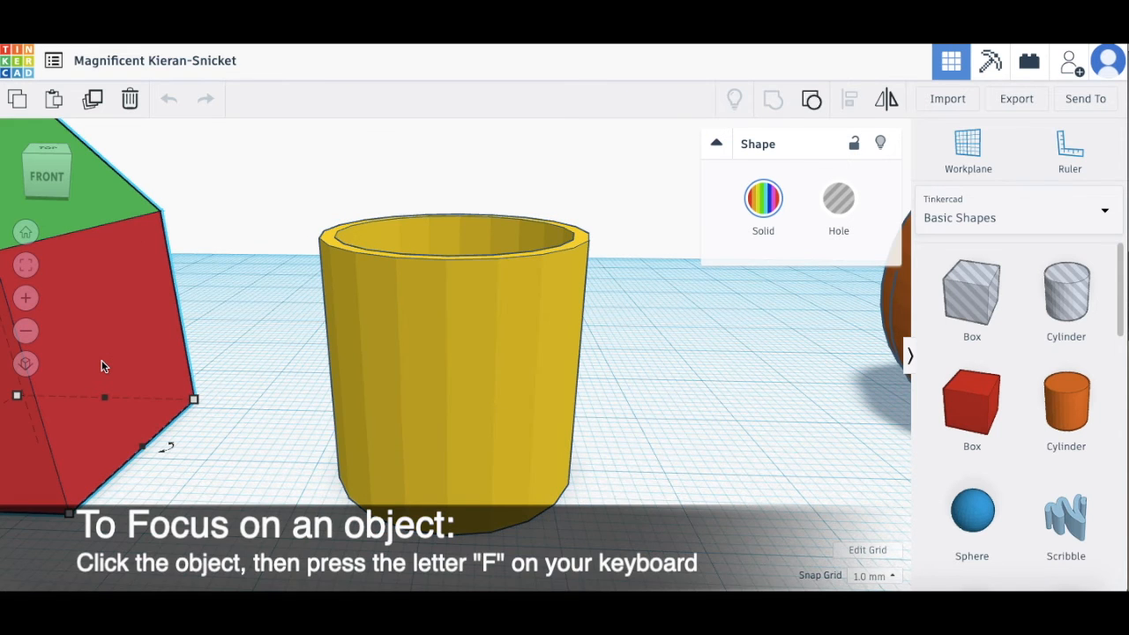
pyautogui.press('f')
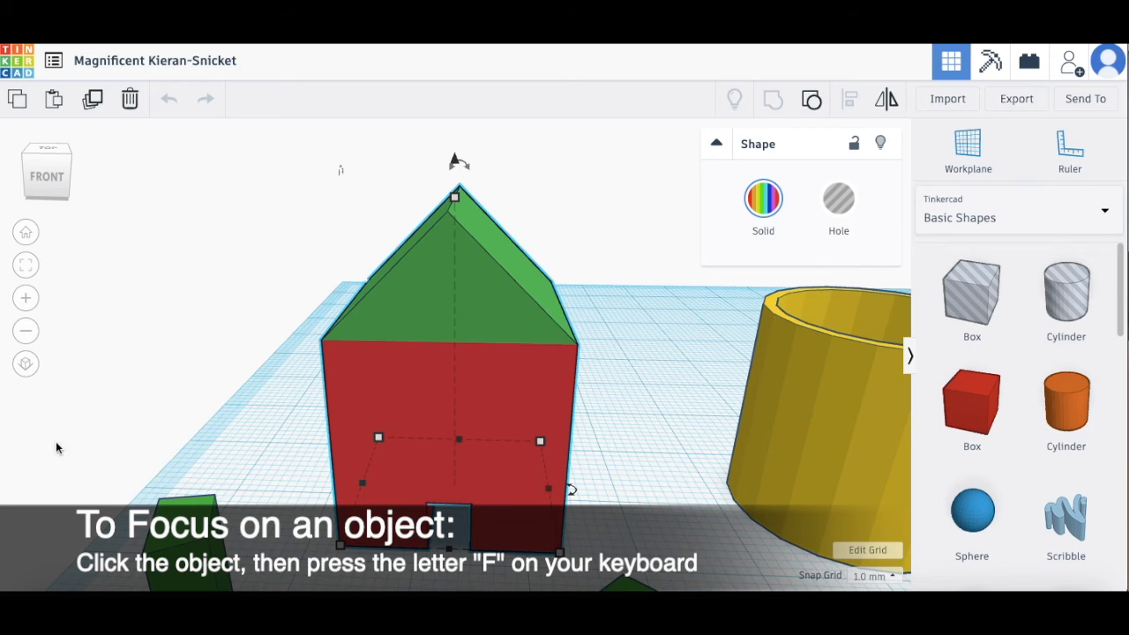
pyautogui.click(403, 456)
pyautogui.press('f')
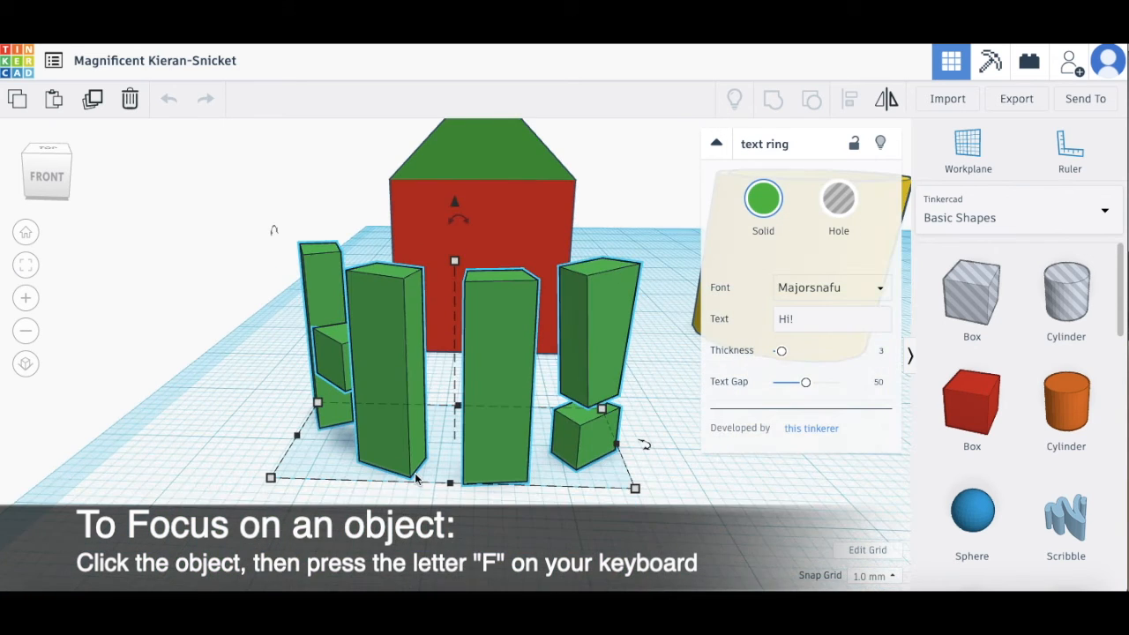
# Step: Refocus on the cup, then centre on the pumpkin and zoom out around it
pyautogui.click(694, 330)
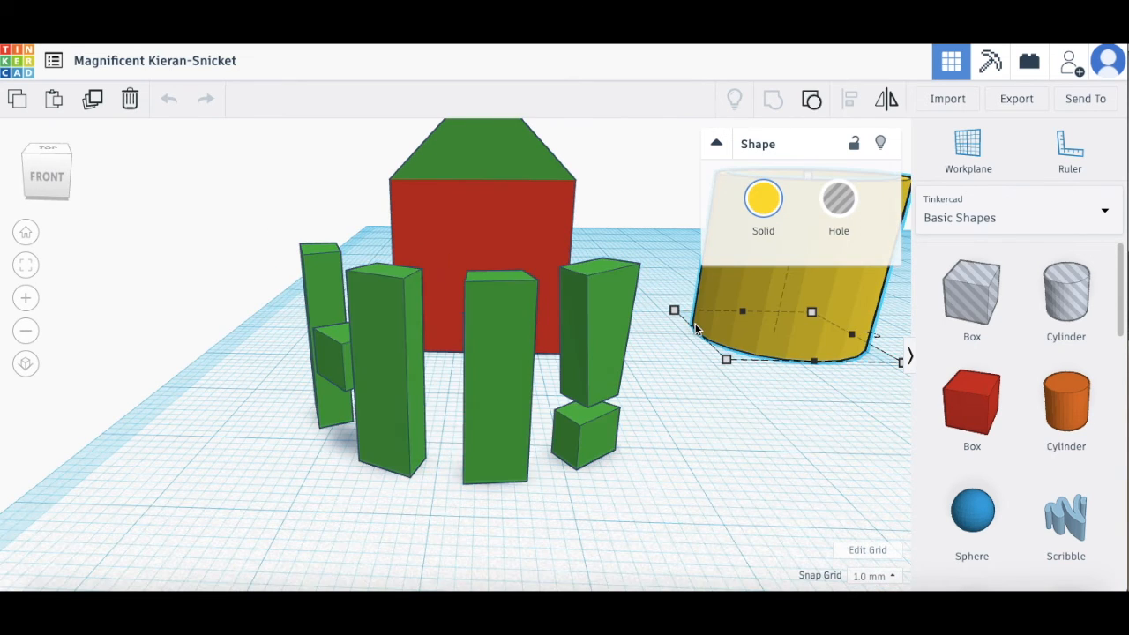
pyautogui.press('f')
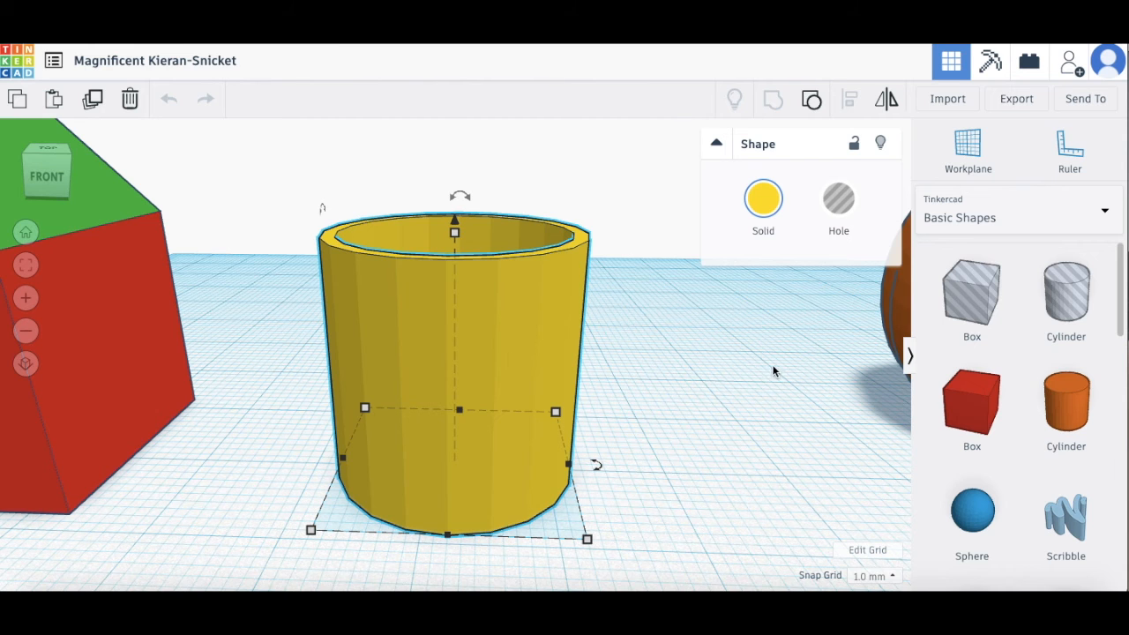
pyautogui.click(889, 313)
pyautogui.press('f')
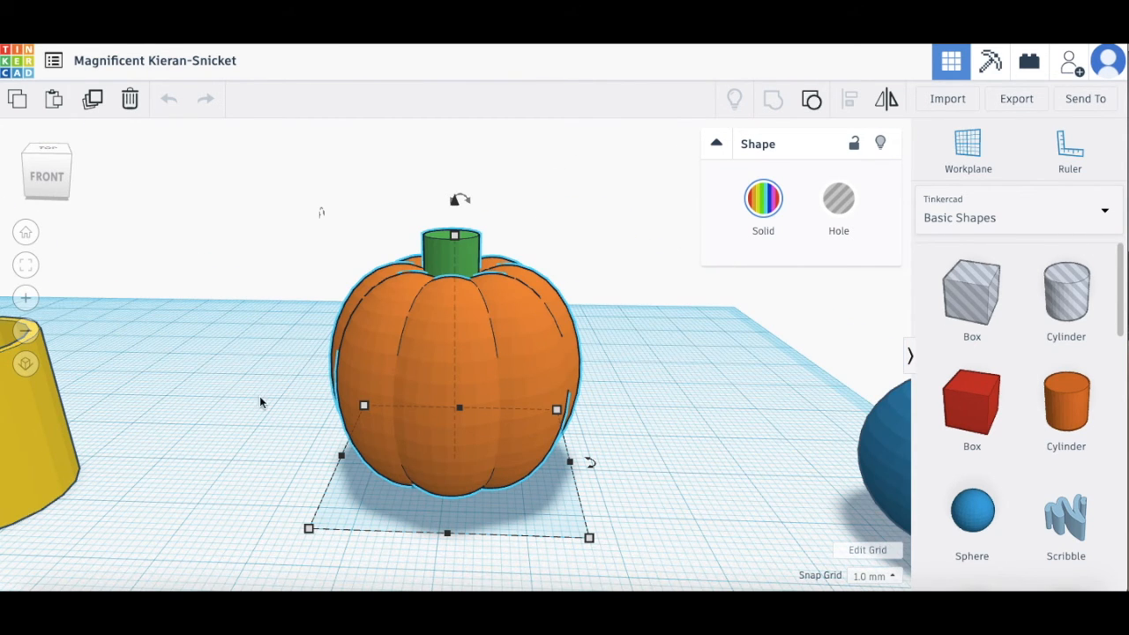
pyautogui.scroll(-6, 361, 420)
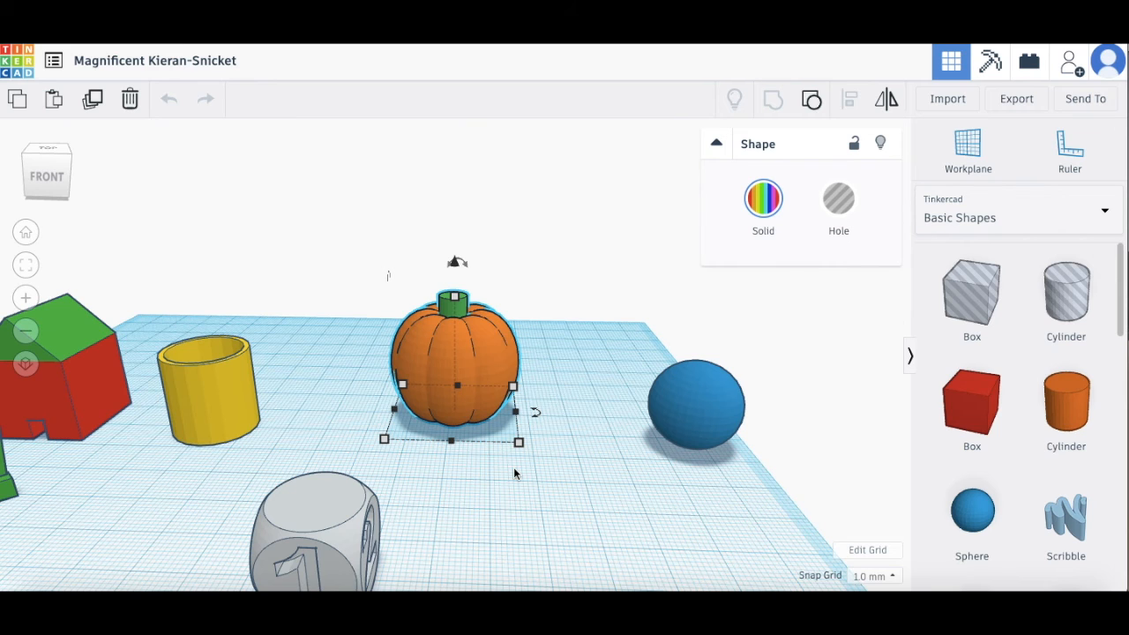
# Step: Place a workplane on top of the dice, then focus and orbit around the dice
pyautogui.press('w')
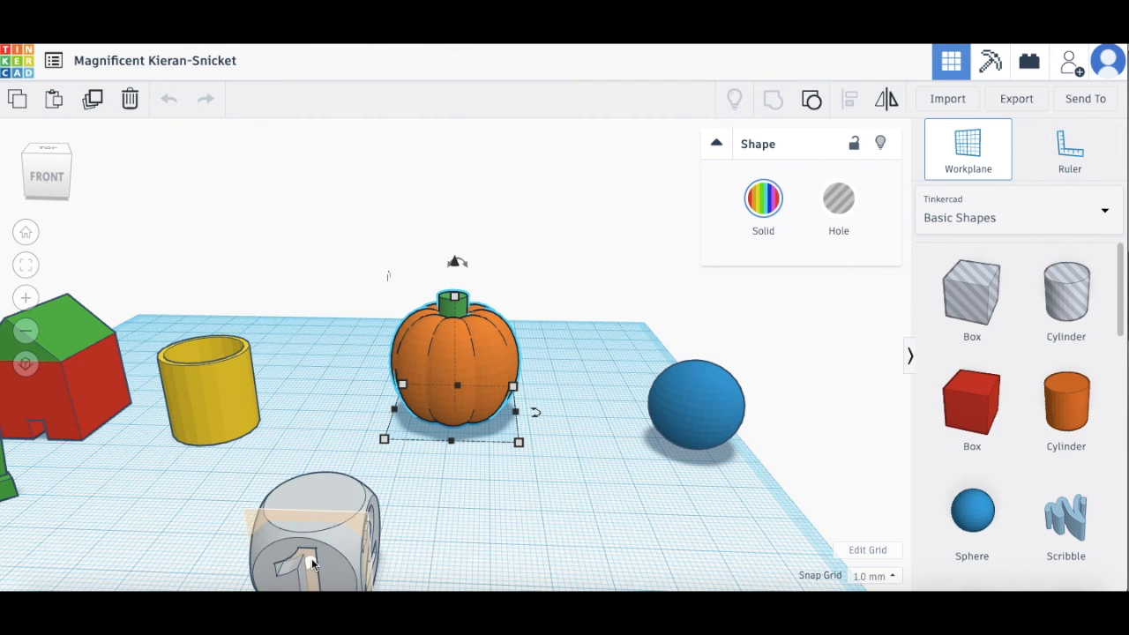
pyautogui.click(300, 503)
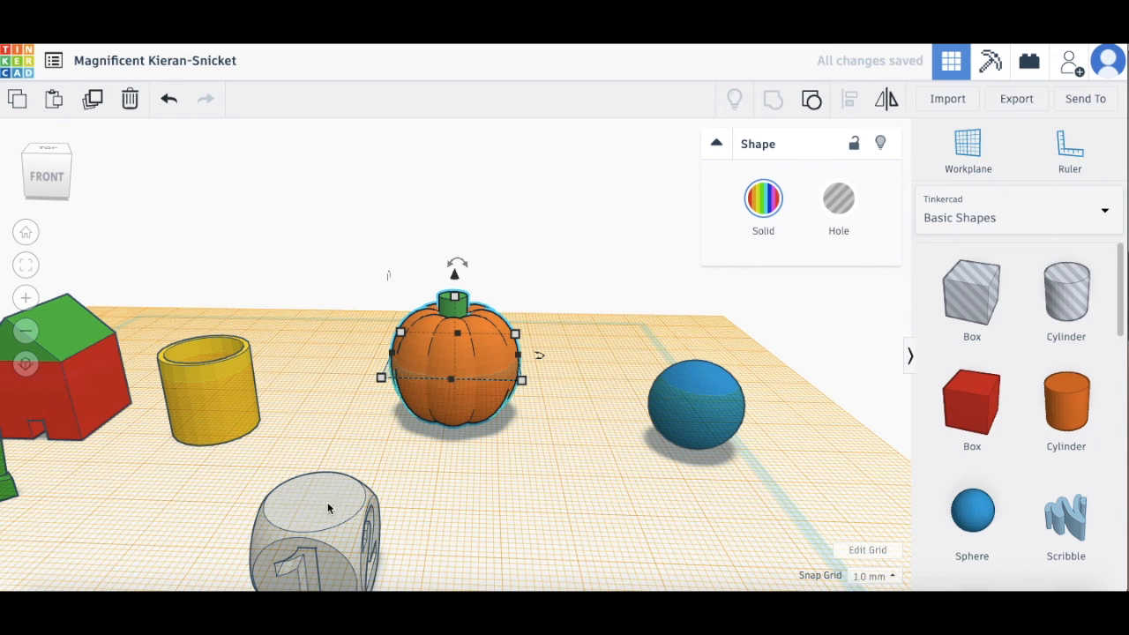
pyautogui.click(325, 518)
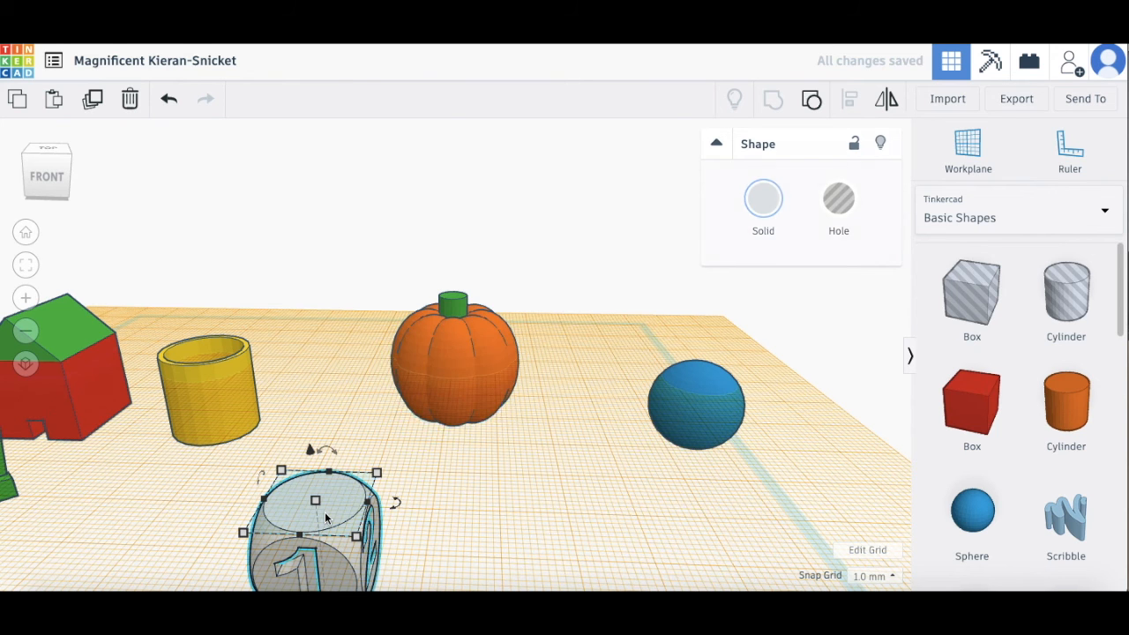
pyautogui.scroll(1, 325, 519)
pyautogui.press('f')
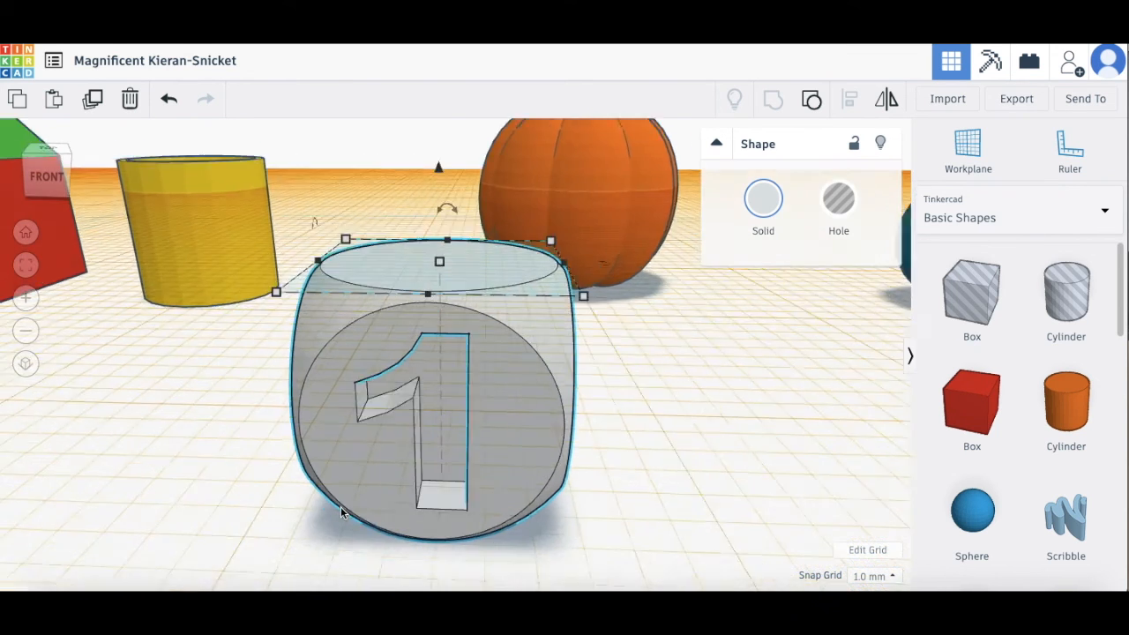
pyautogui.moveTo(662, 338); pyautogui.dragTo(550, 358, button='right')
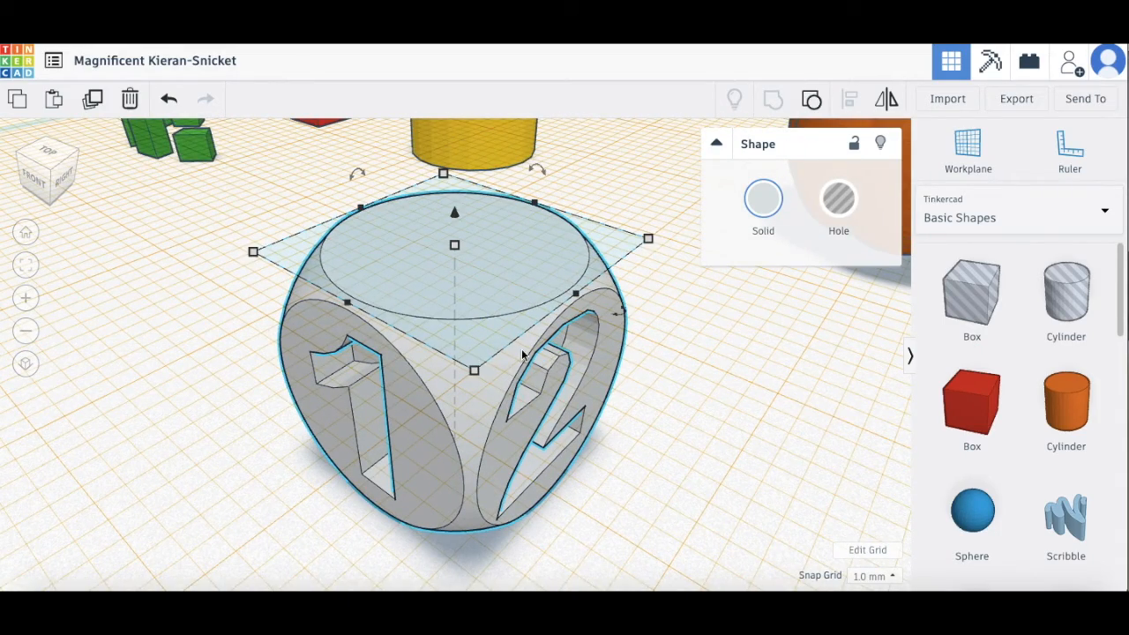
# Step: Place workplanes on the dice's 1 and 2 faces, then reset it to the ground grid
pyautogui.press('w')
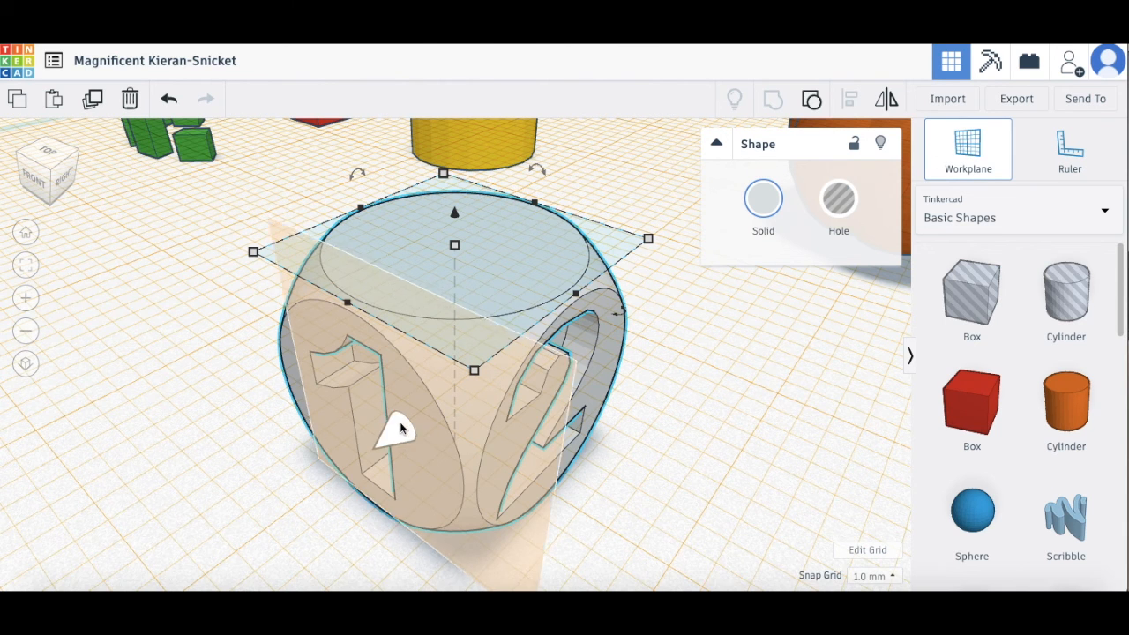
pyautogui.click(417, 437)
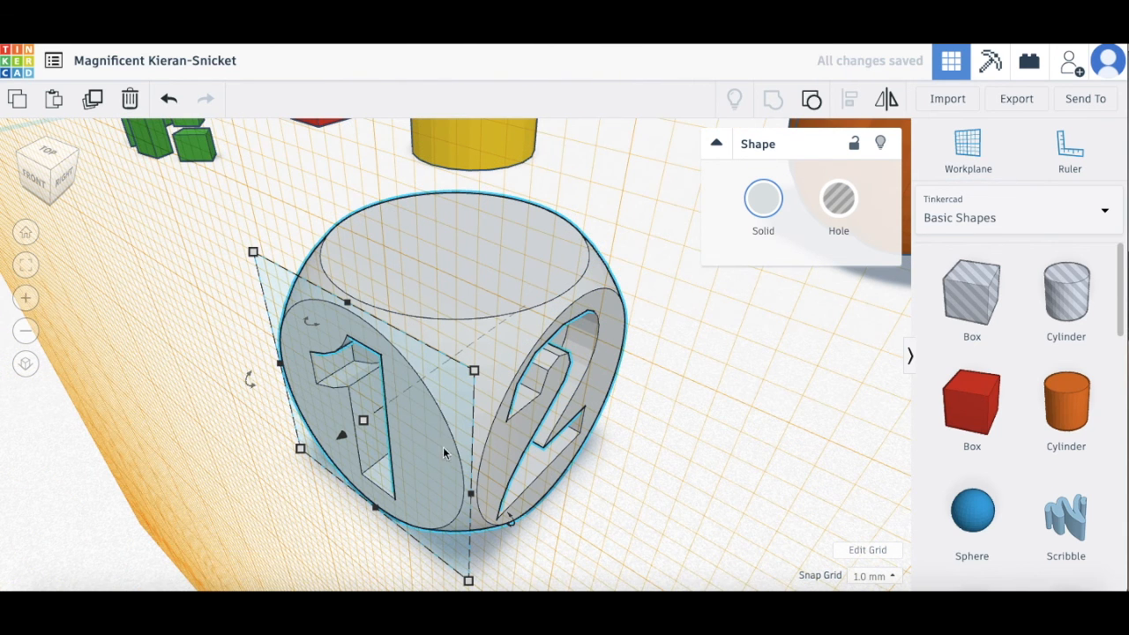
pyautogui.press('w')
pyautogui.click(608, 379)
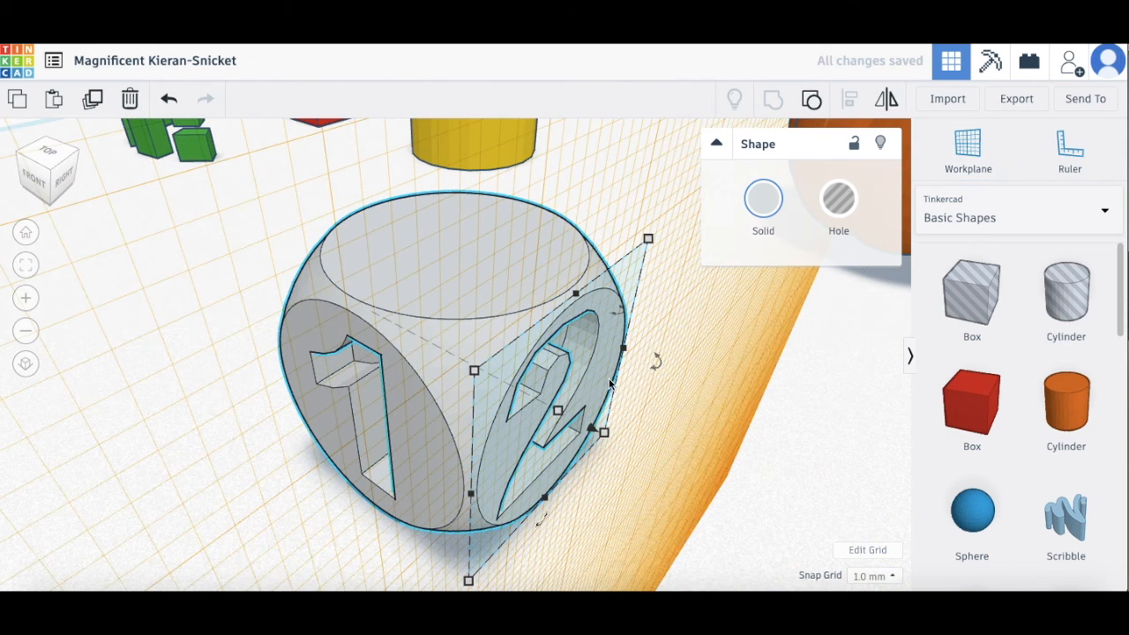
pyautogui.press('w')
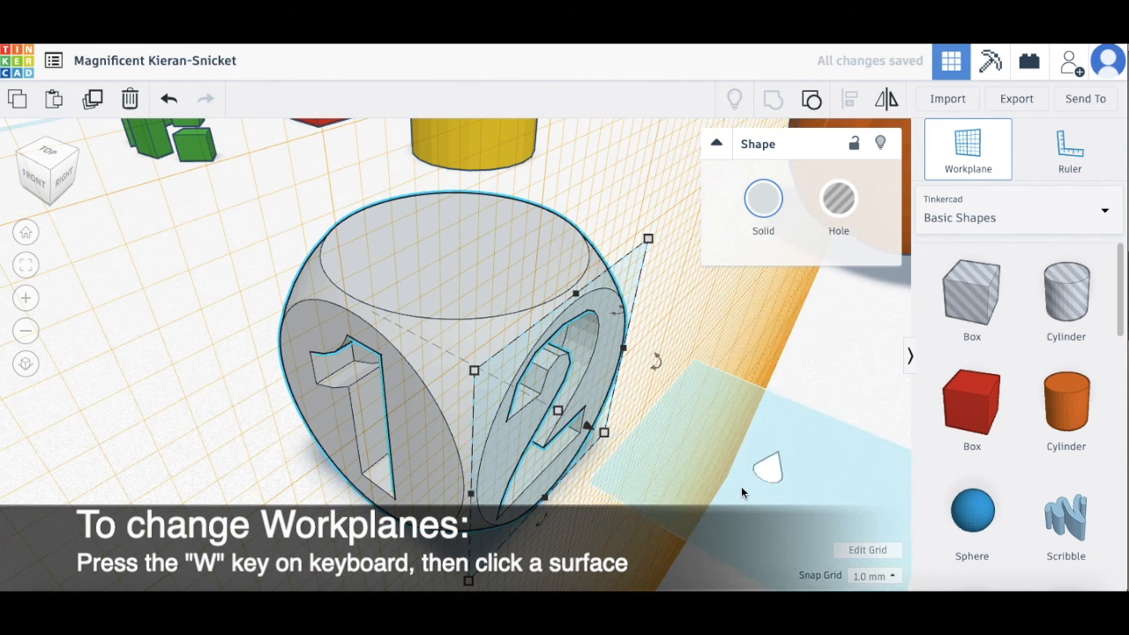
pyautogui.click(801, 381)
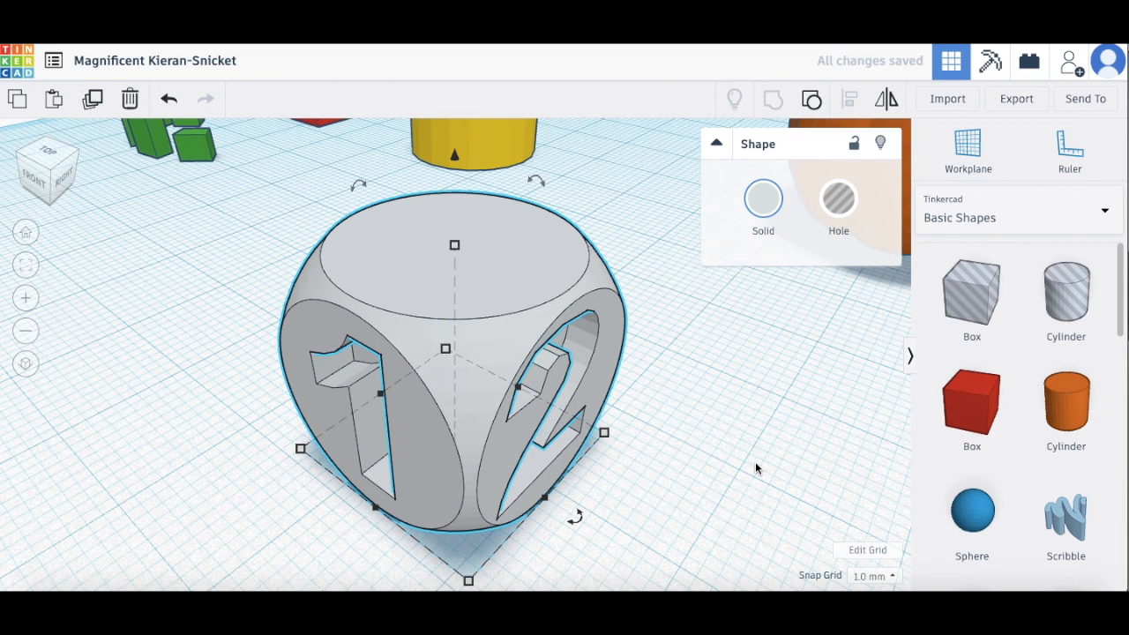
pyautogui.click(755, 461)
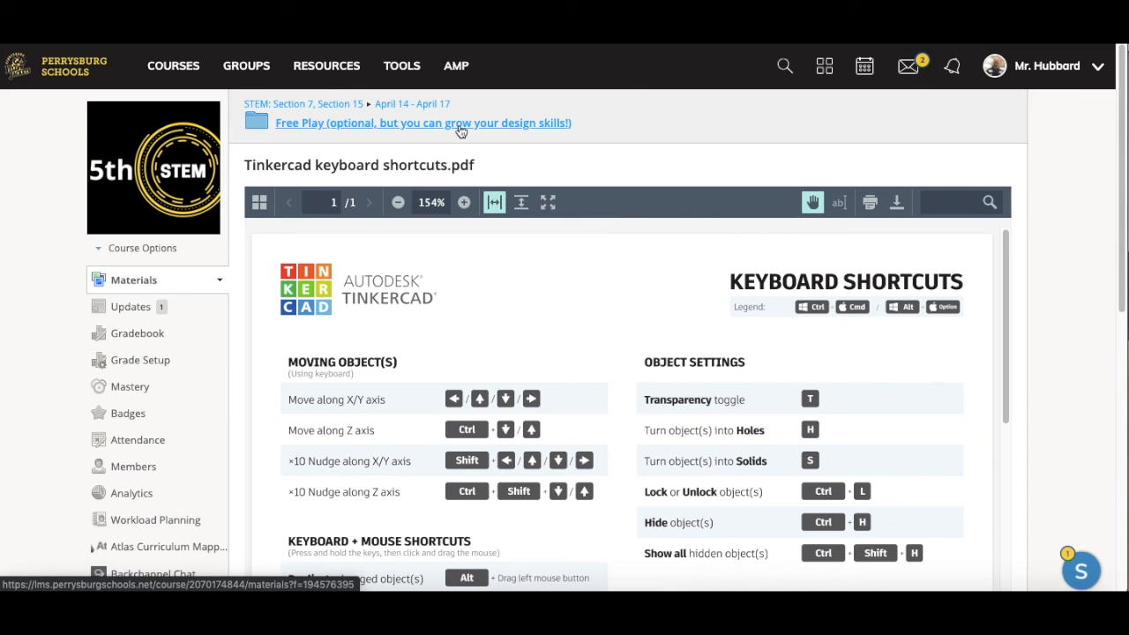
# Step: Scroll down through the Tinkercad shortcuts PDF list and back up to the page top
pyautogui.scroll(-3, 661, 344)
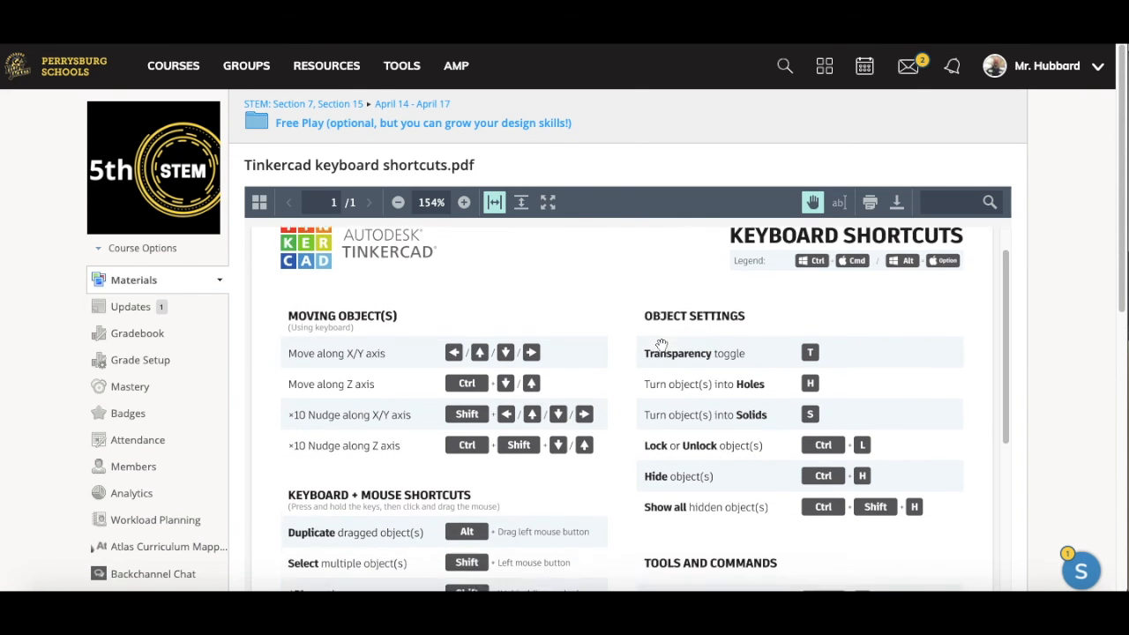
pyautogui.scroll(-10, 661, 344)
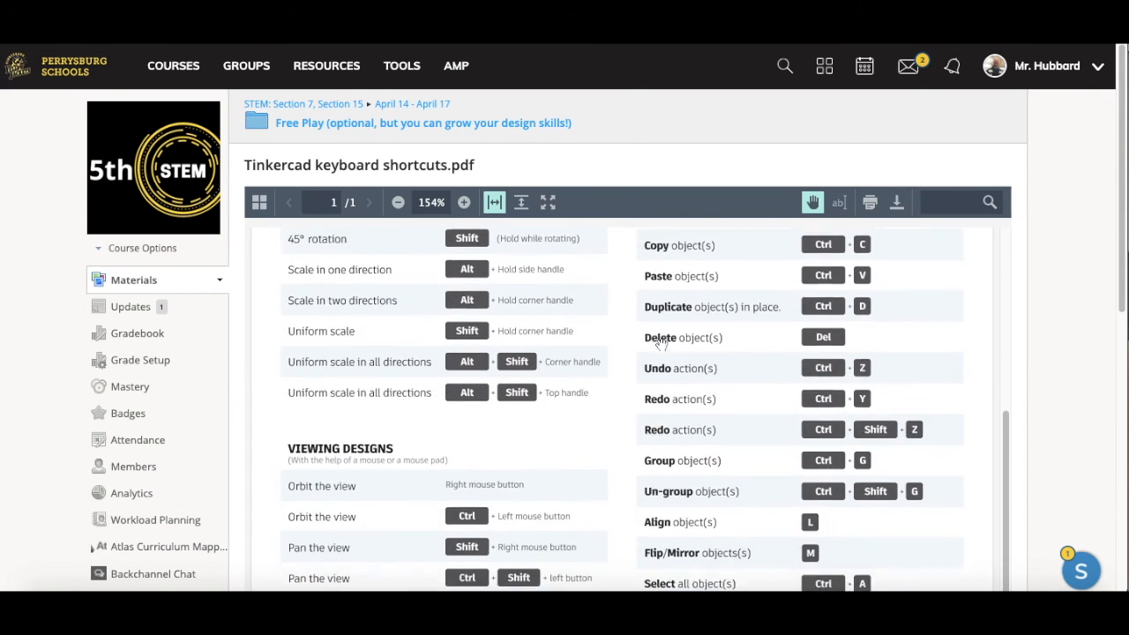
pyautogui.scroll(-1, 660, 344)
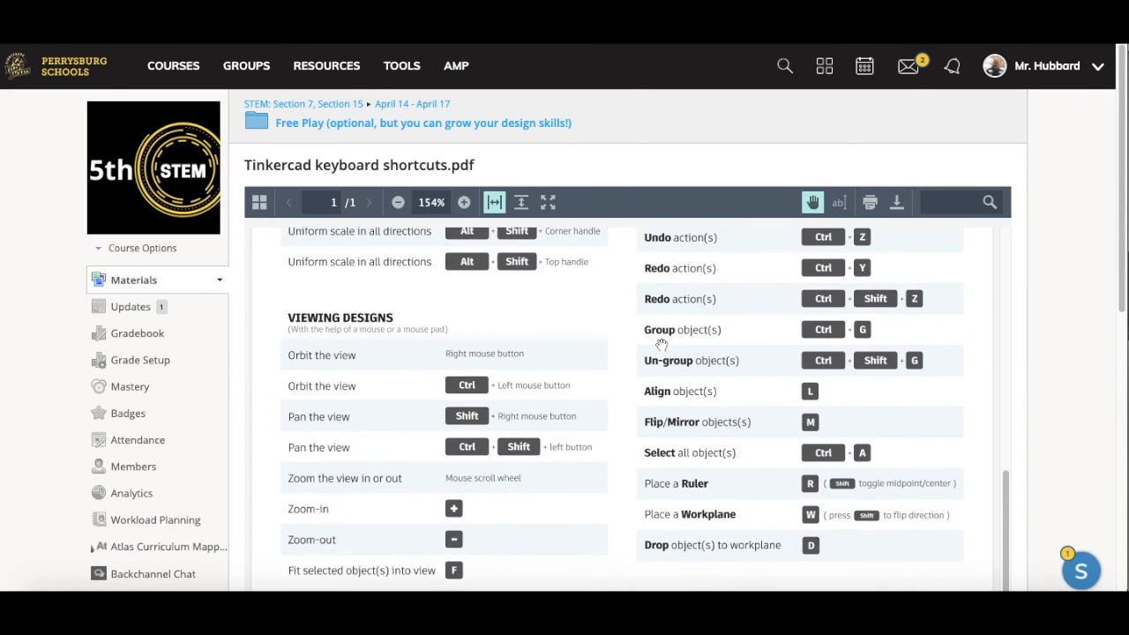
pyautogui.scroll(11, 661, 344)
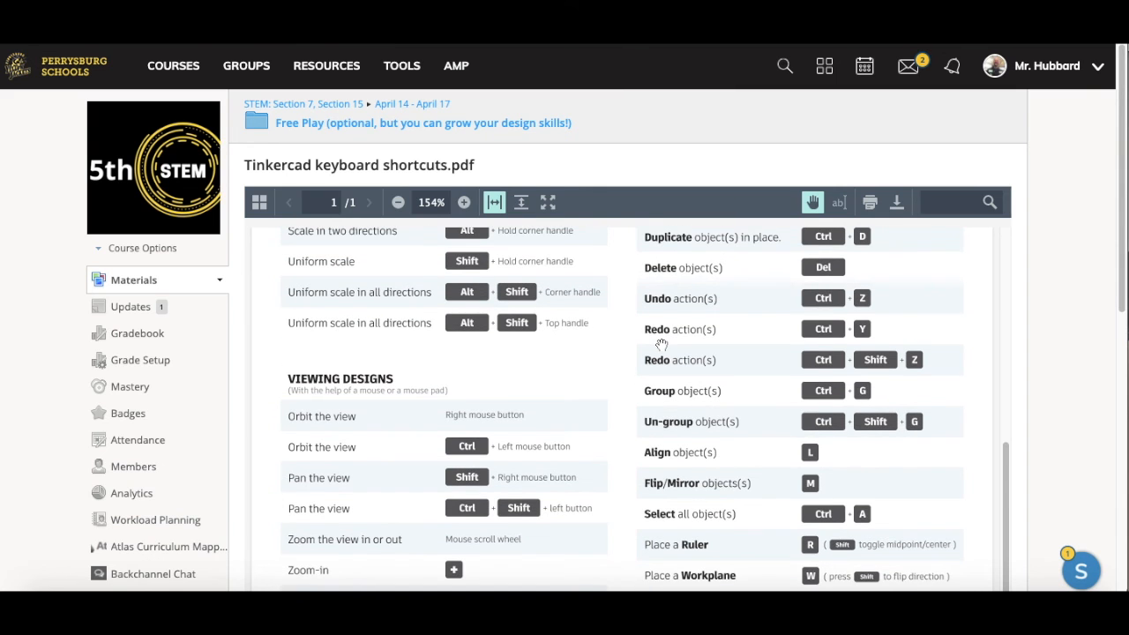
pyautogui.scroll(2, 660, 344)
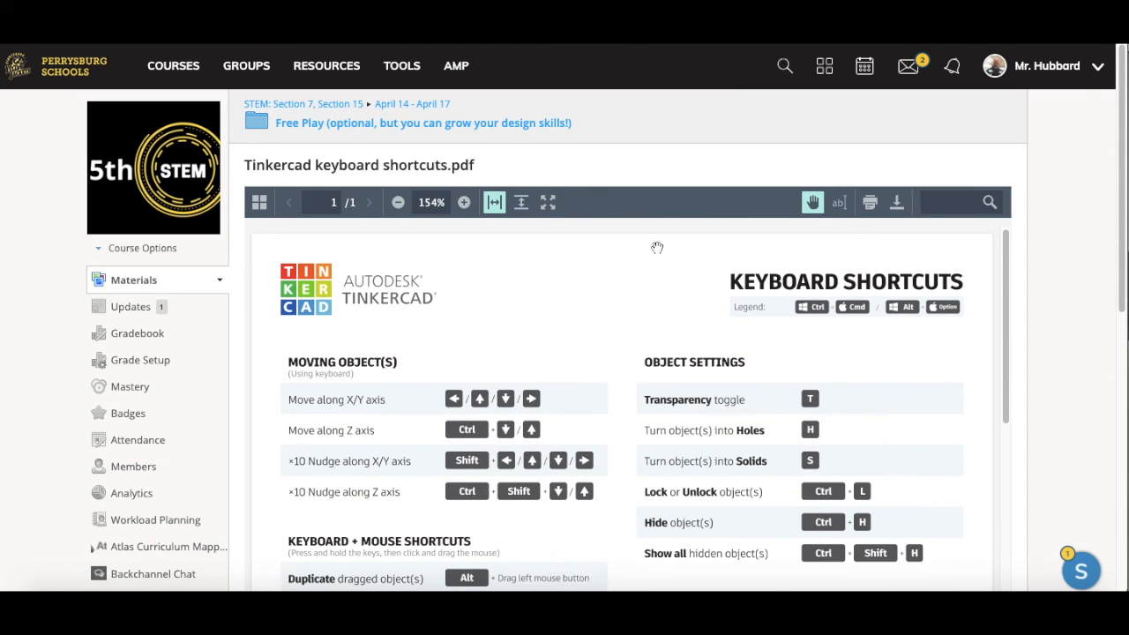